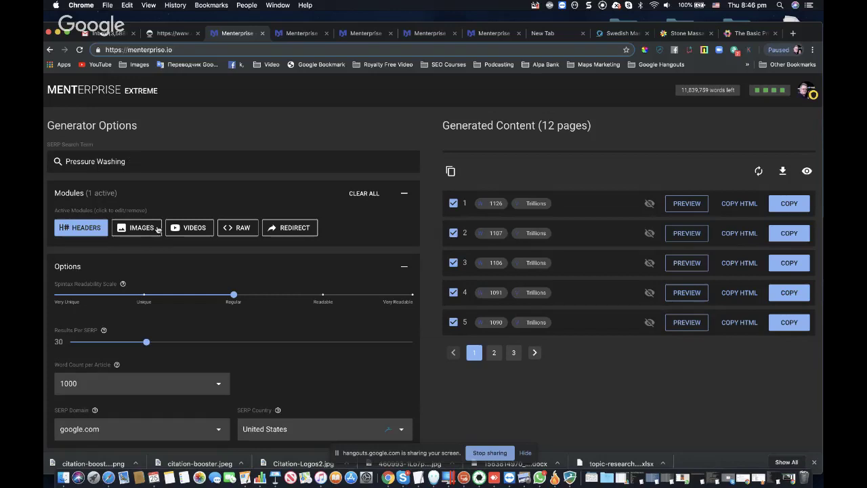
Step: Review the available article word counts and SERP domains, leaving the generator options at 1000 words and google.com
{"action": "scroll", "coordinate": [163, 264], "scroll_direction": "down", "scroll_amount": 1}
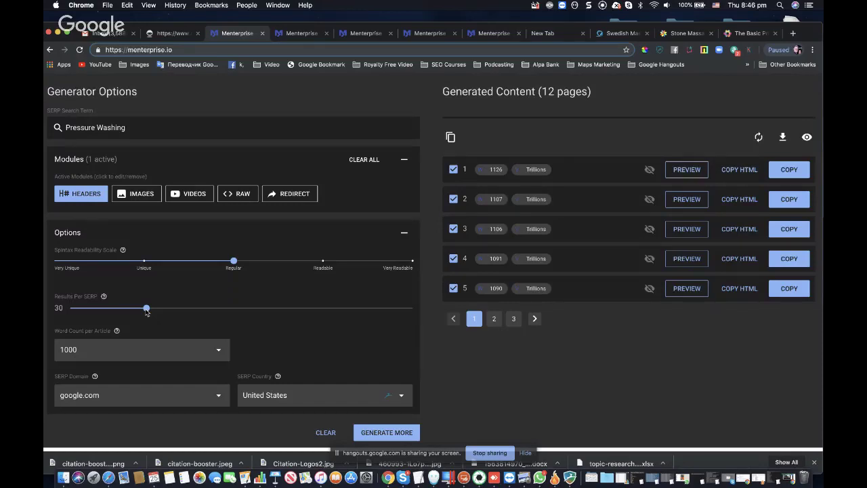
{"action": "left_click", "coordinate": [171, 348]}
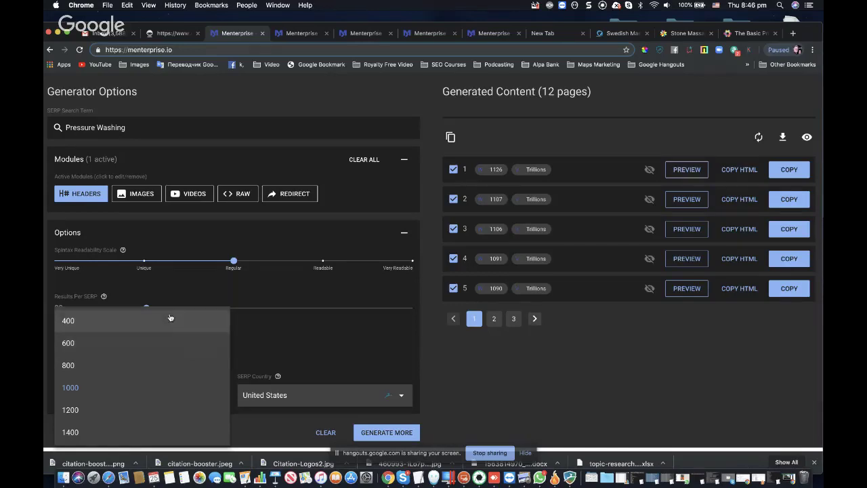
{"action": "scroll", "coordinate": [170, 319], "scroll_direction": "down", "scroll_amount": 1}
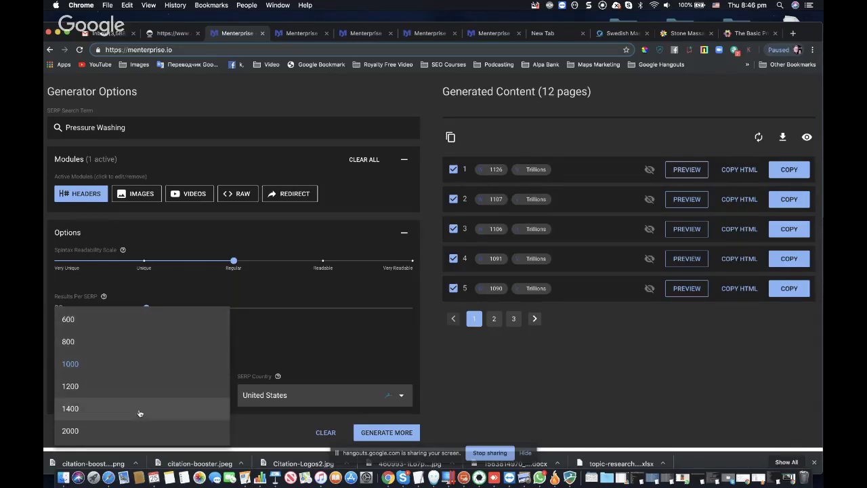
{"action": "scroll", "coordinate": [139, 402], "scroll_direction": "up", "scroll_amount": 1}
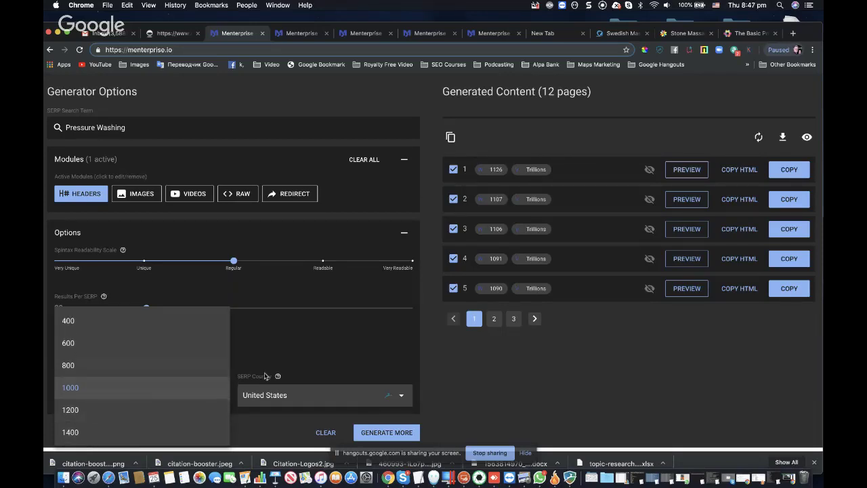
{"action": "left_click", "coordinate": [302, 356]}
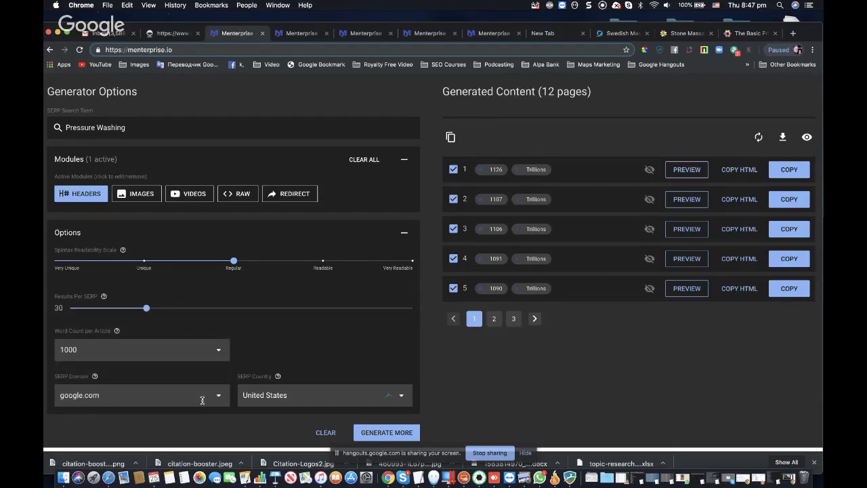
{"action": "left_click", "coordinate": [202, 400]}
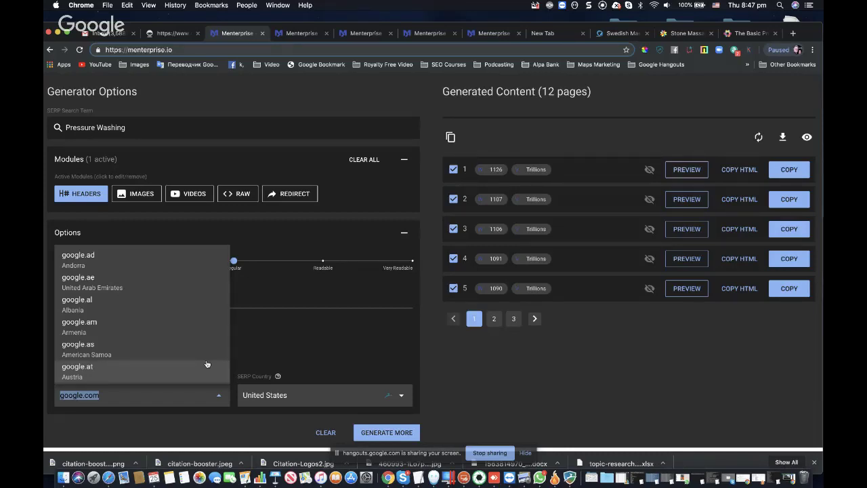
{"action": "left_click", "coordinate": [261, 345]}
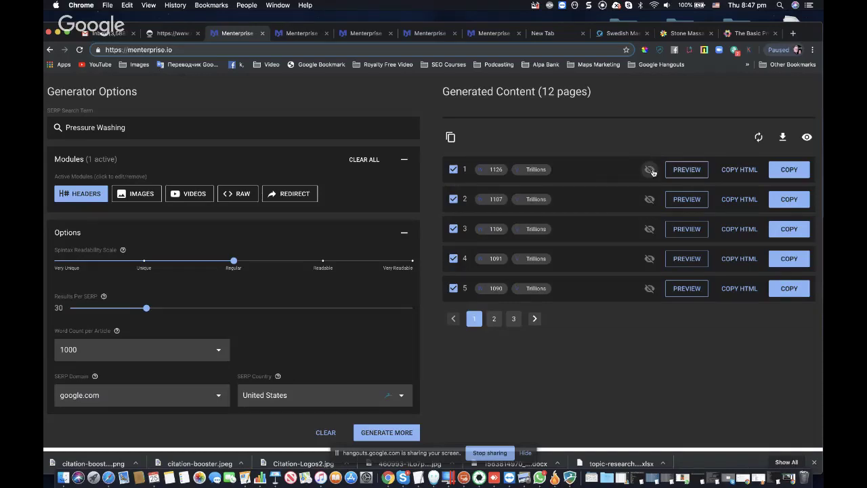
Step: Preview the first generated article, read through its headings and paragraphs, and try to regenerate it before closing the preview
{"action": "left_click", "coordinate": [687, 170]}
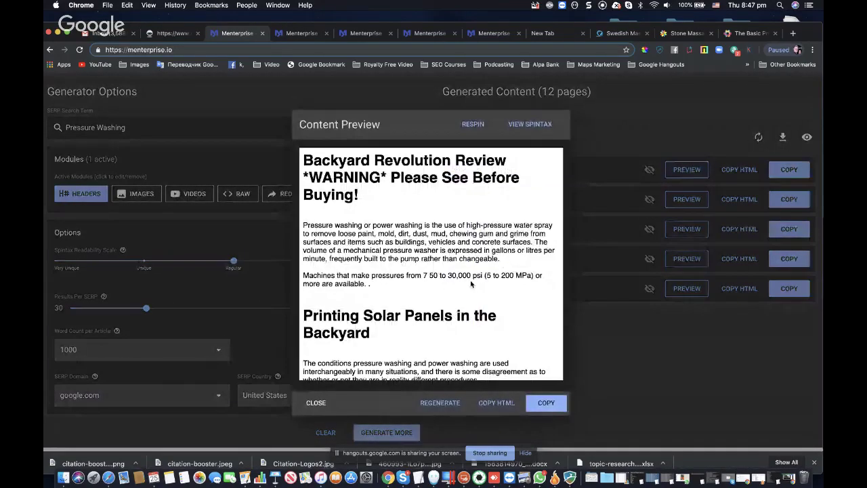
{"action": "scroll", "coordinate": [472, 285], "scroll_direction": "down", "scroll_amount": 1}
{"action": "scroll", "coordinate": [472, 285], "scroll_direction": "down", "scroll_amount": 5}
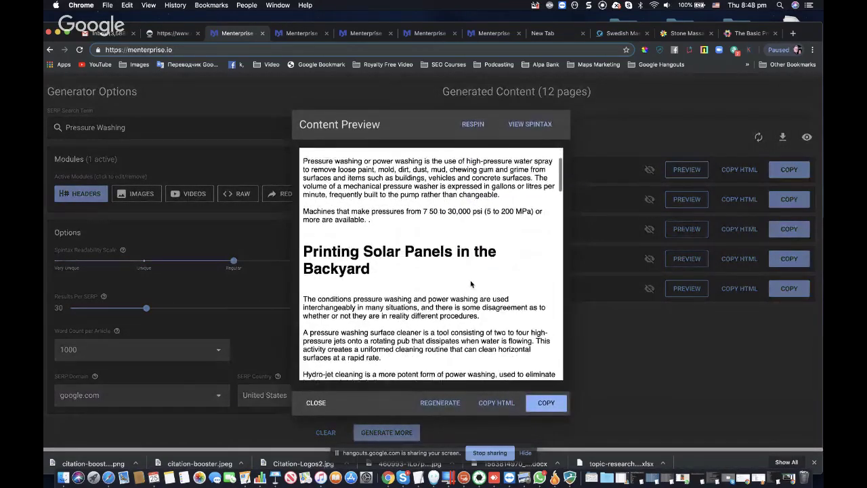
{"action": "scroll", "coordinate": [471, 282], "scroll_direction": "down", "scroll_amount": 2}
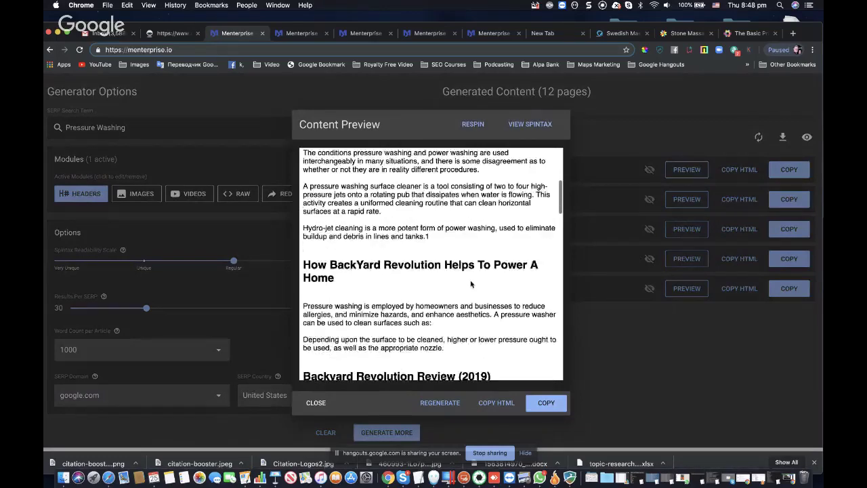
{"action": "scroll", "coordinate": [472, 285], "scroll_direction": "up", "scroll_amount": 2}
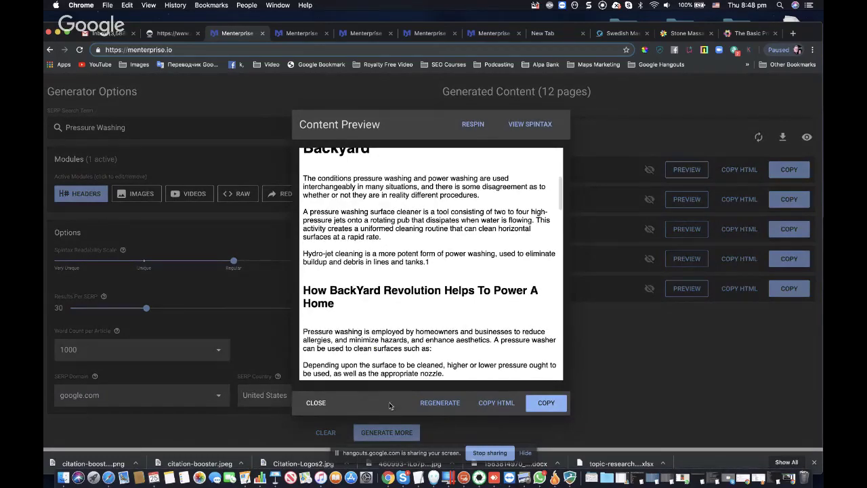
{"action": "left_click", "coordinate": [448, 403]}
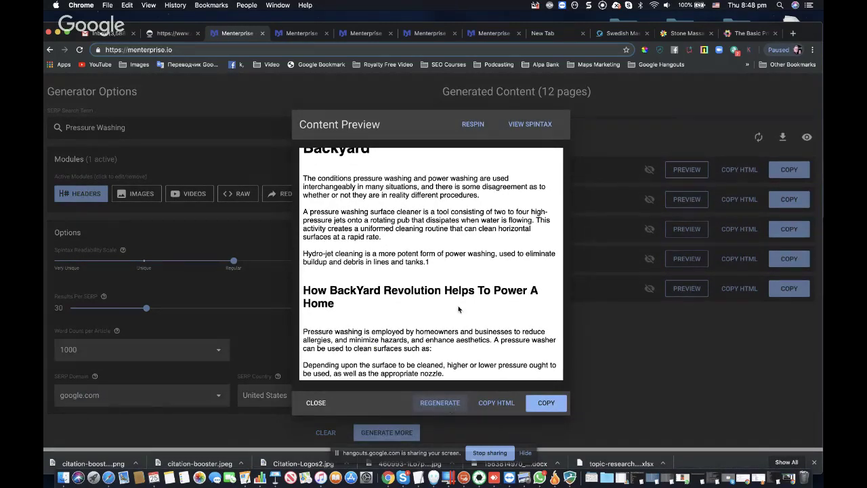
{"action": "left_click", "coordinate": [313, 402]}
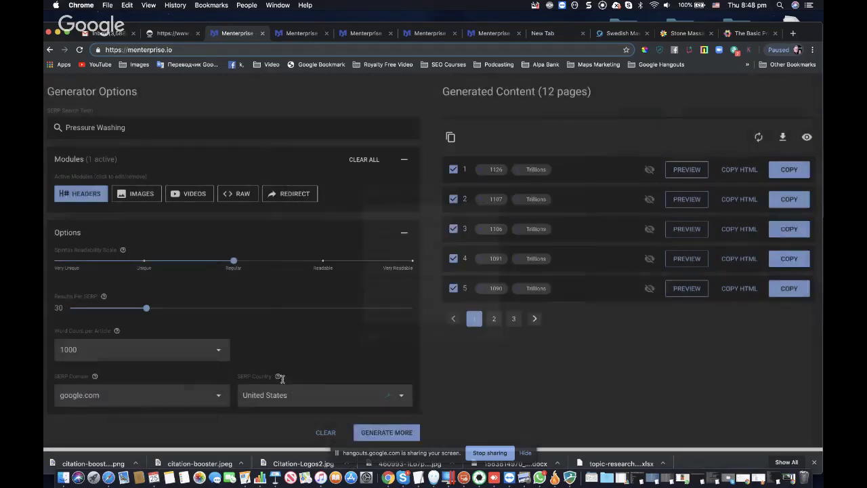
Step: Clear the keywords of the Headers module and save the module
{"action": "left_click", "coordinate": [81, 195]}
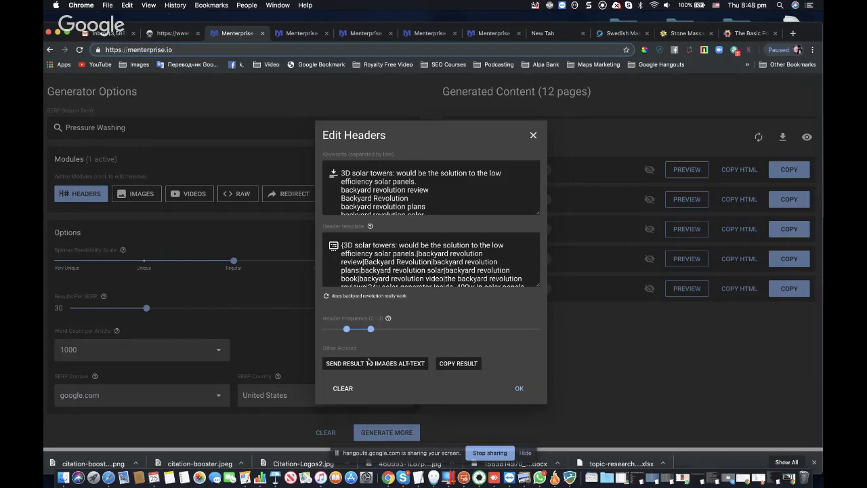
{"action": "left_click", "coordinate": [343, 390]}
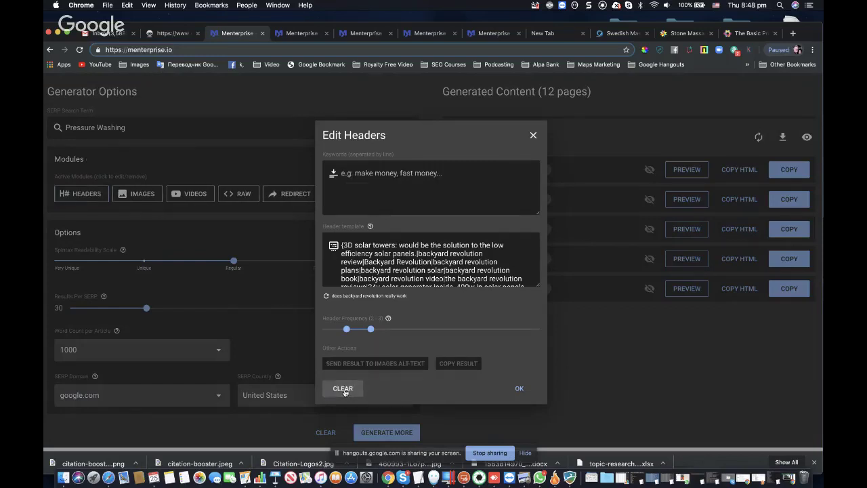
{"action": "left_click", "coordinate": [518, 388]}
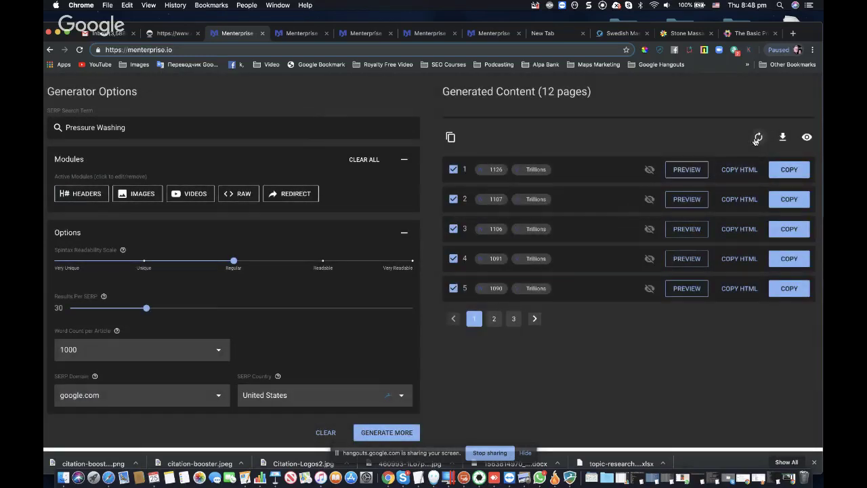
Step: Check the first article's preview, refresh the generated content list, and respin that article
{"action": "left_click", "coordinate": [687, 170]}
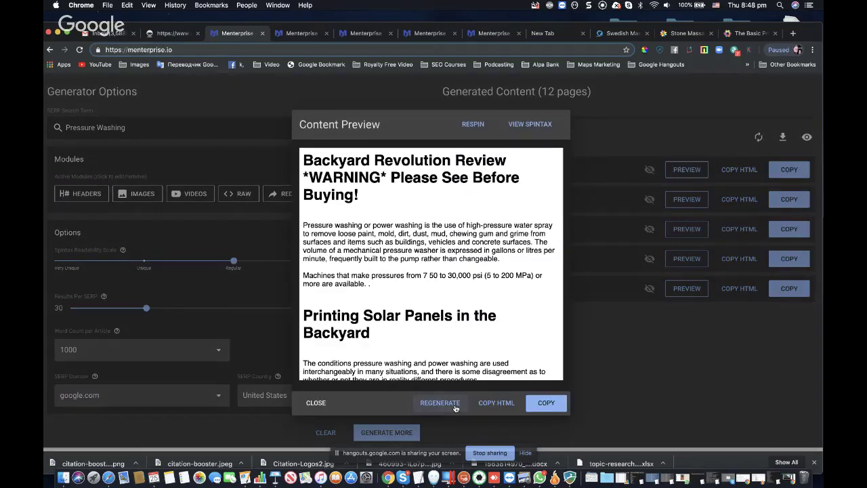
{"action": "left_click", "coordinate": [315, 403]}
{"action": "left_click", "coordinate": [757, 138]}
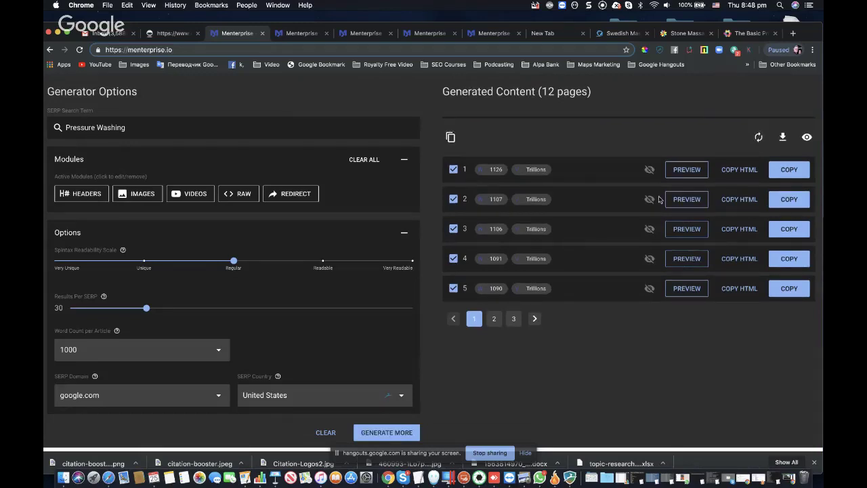
{"action": "left_click", "coordinate": [682, 171]}
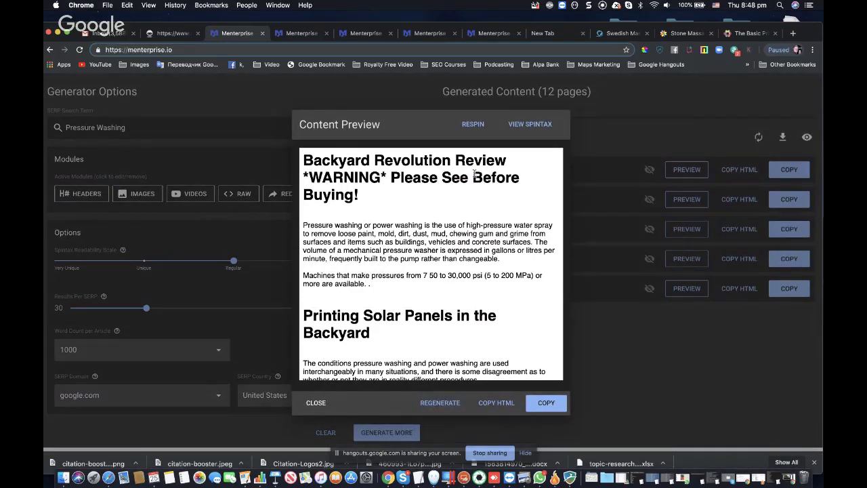
{"action": "left_click", "coordinate": [473, 124]}
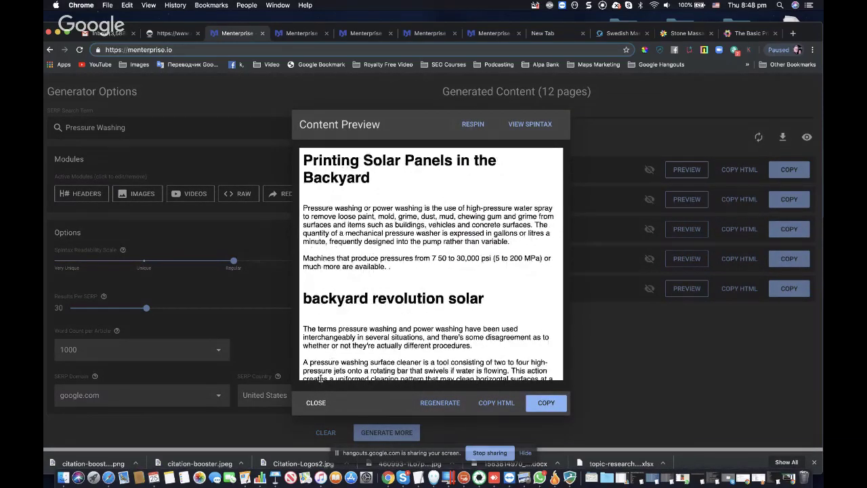
{"action": "left_click", "coordinate": [316, 402]}
Step: Replace the Headers module's template with the "How XXXXX can Save You Time, Stress, and Money" spintax and save it
{"action": "left_click", "coordinate": [91, 195]}
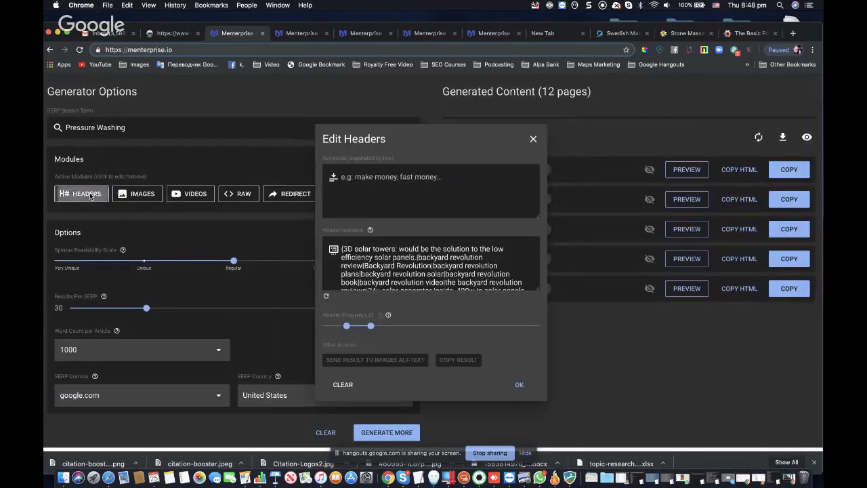
{"action": "left_click_drag", "start_coordinate": [396, 258], "coordinate": [377, 259]}
{"action": "left_click", "coordinate": [378, 259]}
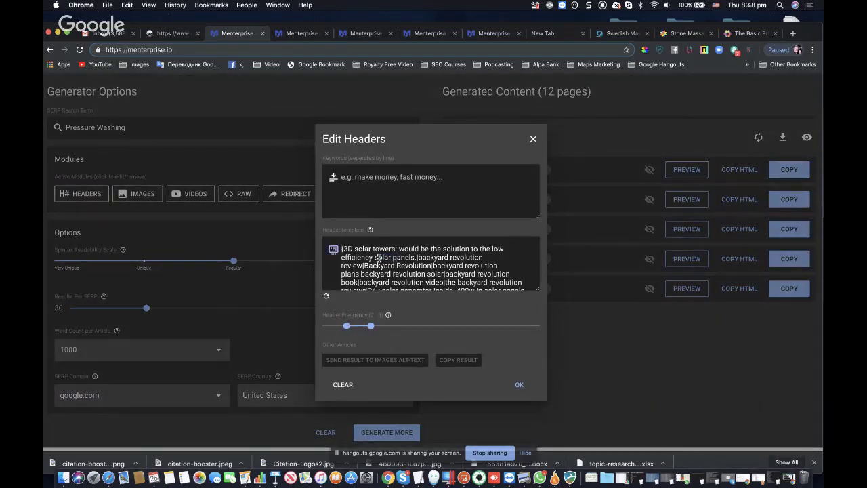
{"action": "key", "text": "super+a"}
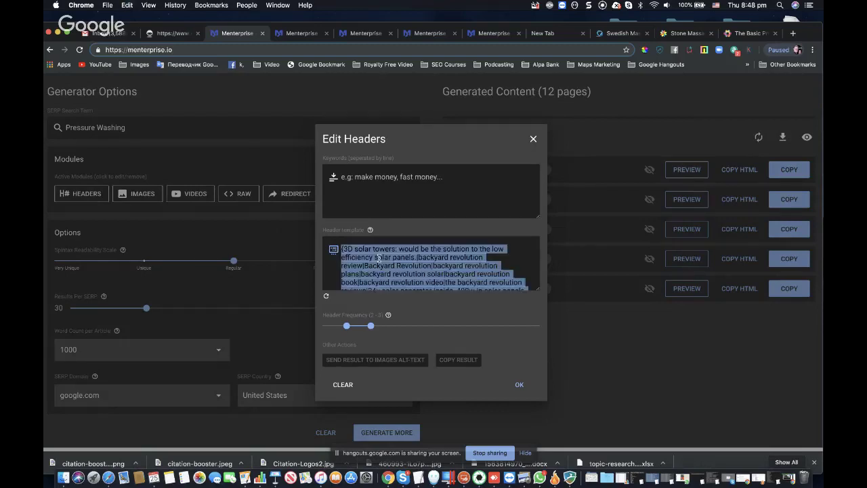
{"action": "key", "text": "super+v"}
{"action": "left_click", "coordinate": [513, 389]}
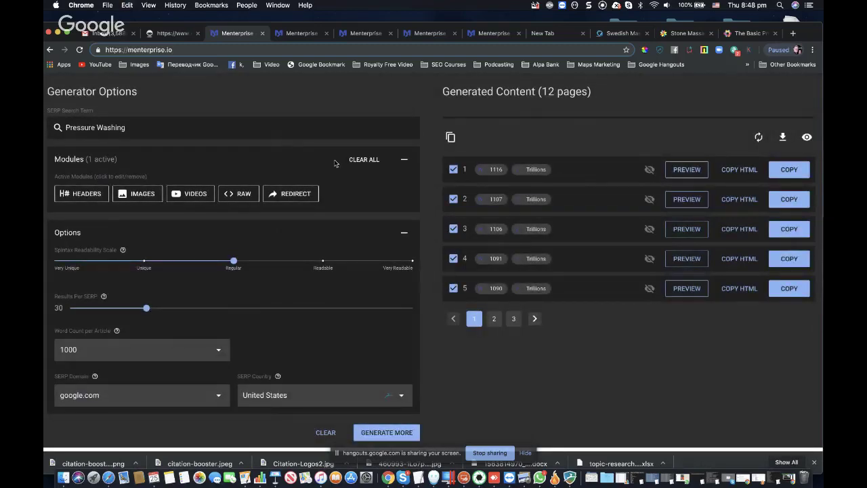
Step: Refresh the generated pages with the new header settings and respin the first article once more from its preview
{"action": "left_click", "coordinate": [757, 139]}
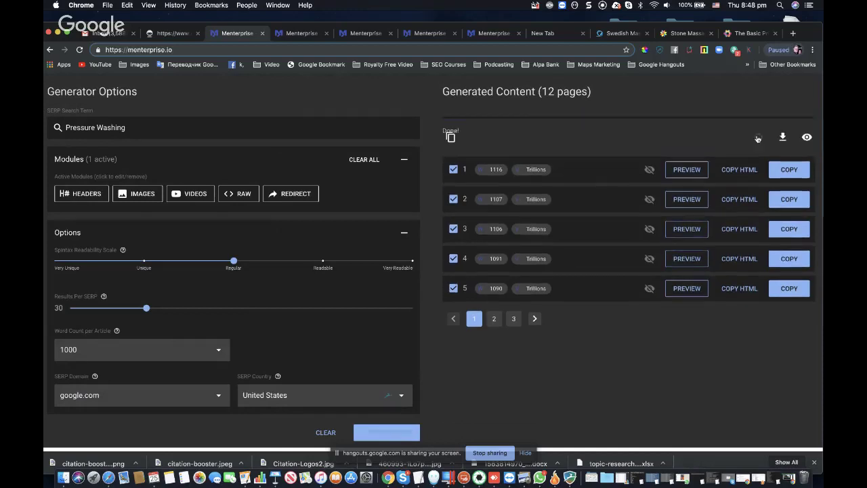
{"action": "left_click", "coordinate": [687, 170]}
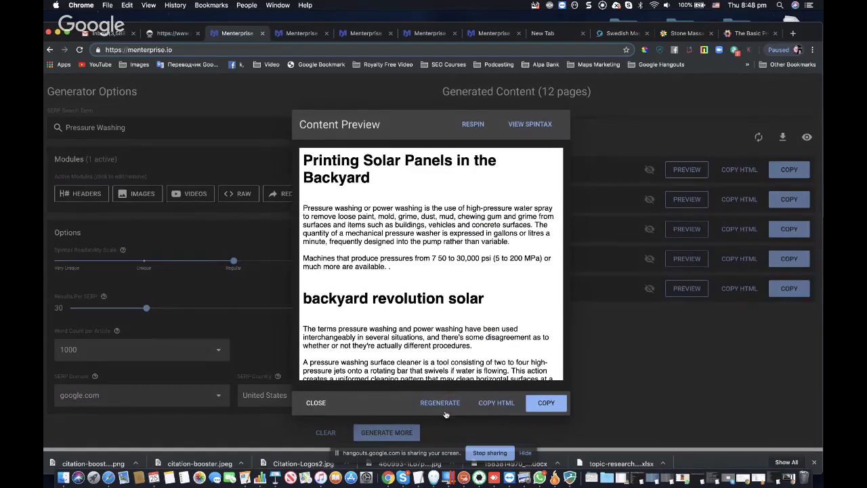
{"action": "left_click", "coordinate": [473, 126]}
{"action": "left_click", "coordinate": [315, 402]}
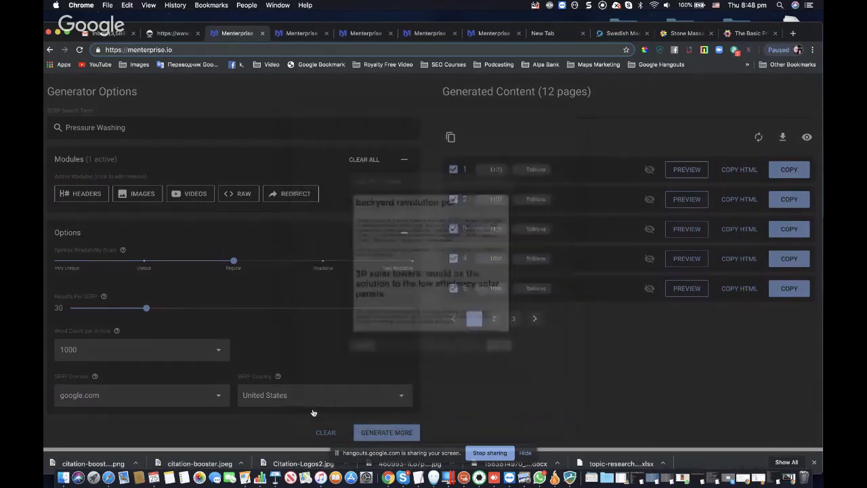
Step: Check the Headers module's keywords and template, and clear all the generated content
{"action": "left_click", "coordinate": [84, 196]}
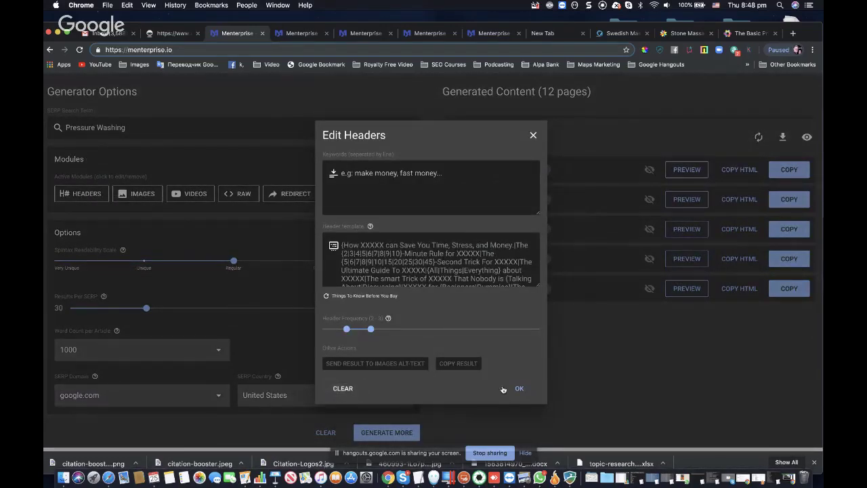
{"action": "left_click", "coordinate": [519, 389]}
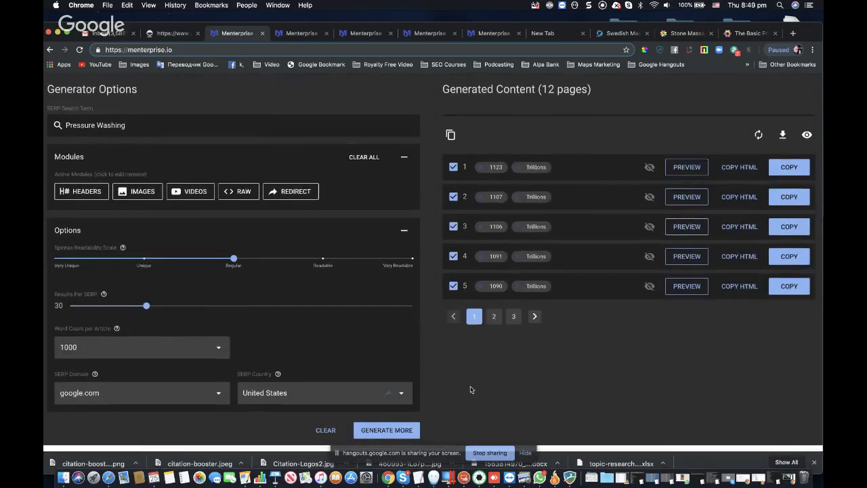
{"action": "left_click", "coordinate": [326, 434]}
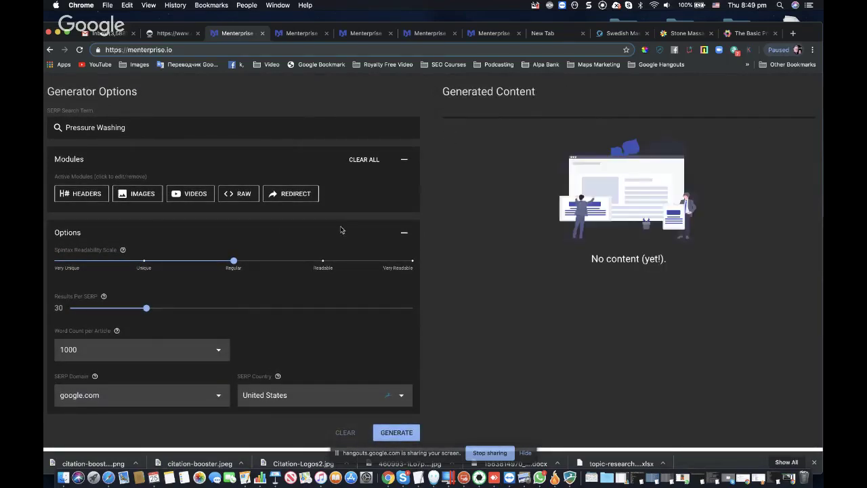
Step: Try to generate fresh content for the search term Pressure Washing with the current options
{"action": "left_click", "coordinate": [396, 433]}
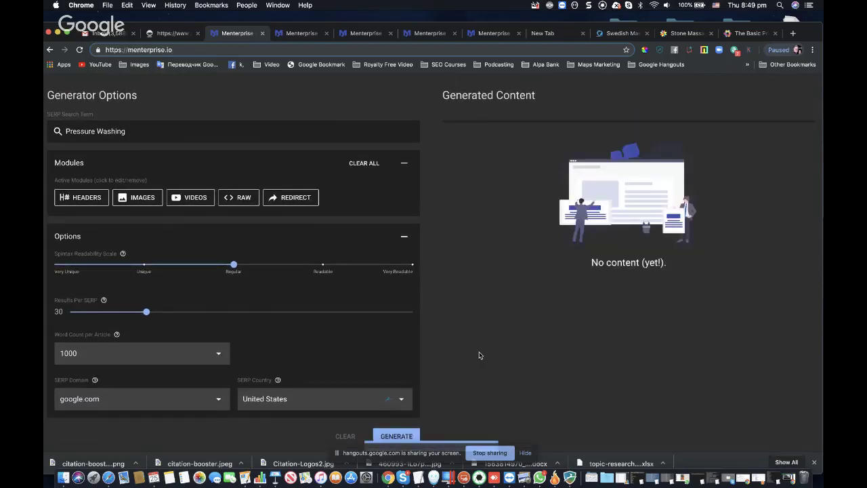
{"action": "scroll", "coordinate": [479, 355], "scroll_direction": "down", "scroll_amount": 1}
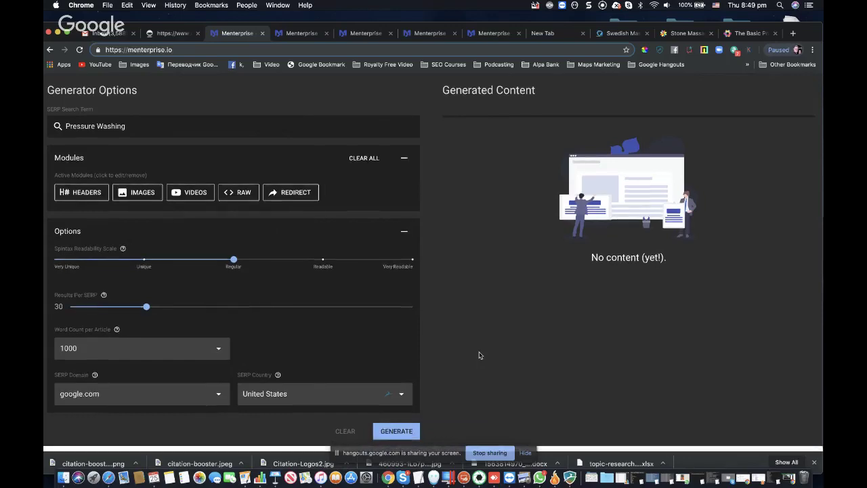
{"action": "left_click", "coordinate": [404, 435]}
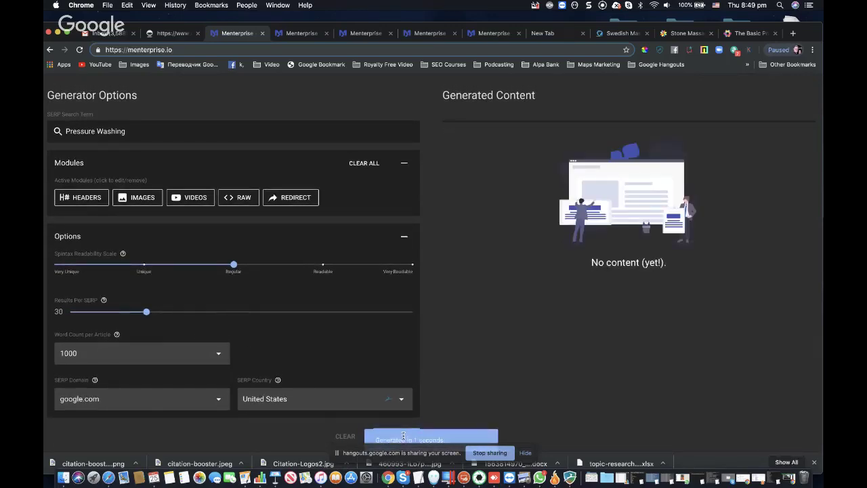
Step: Reload the generator page and start generating the Pressure Washing content again
{"action": "left_click", "coordinate": [79, 50]}
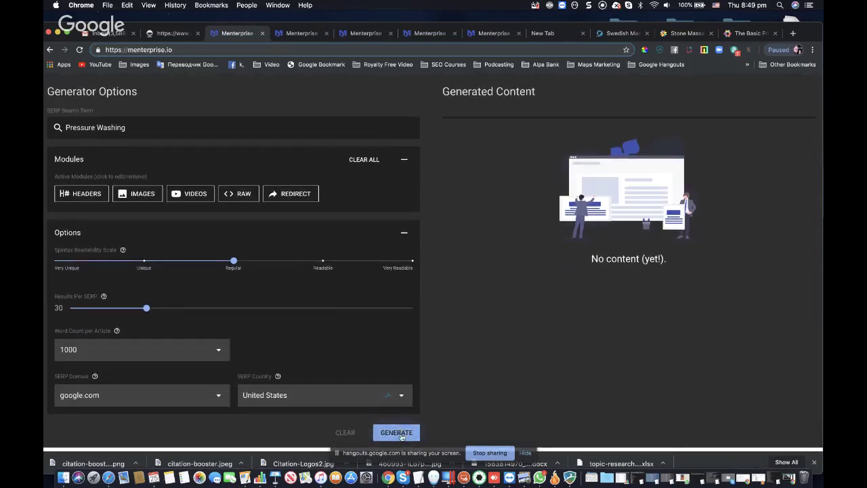
{"action": "left_click", "coordinate": [398, 433]}
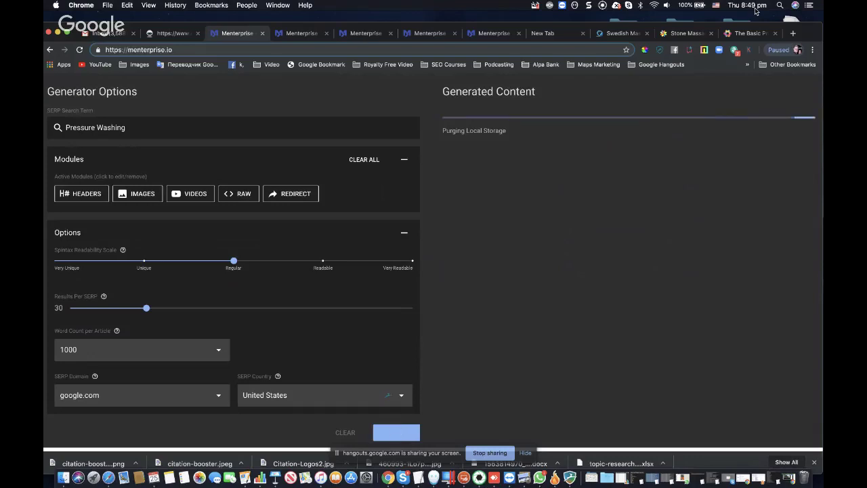
Step: Switch to the SEO Marketplace project, dismiss its content preview, and cycle through sample headers for the keyword Legiit Do Follow Links
{"action": "left_click", "coordinate": [302, 34]}
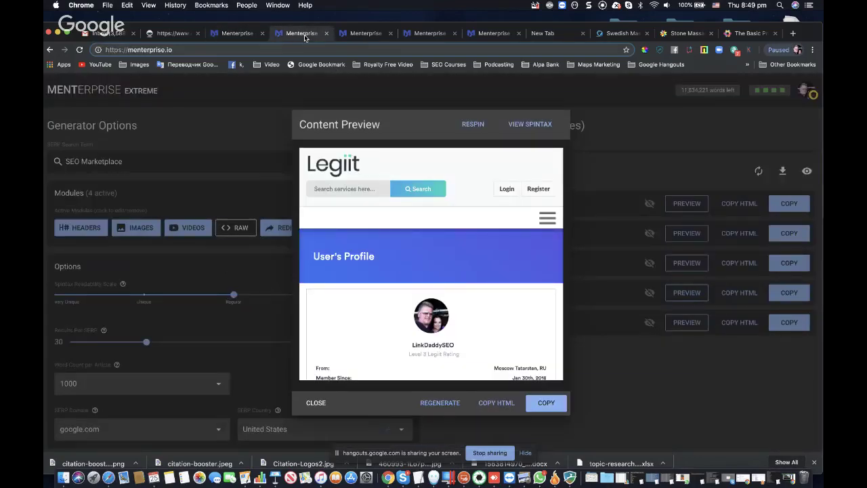
{"action": "left_click", "coordinate": [317, 404]}
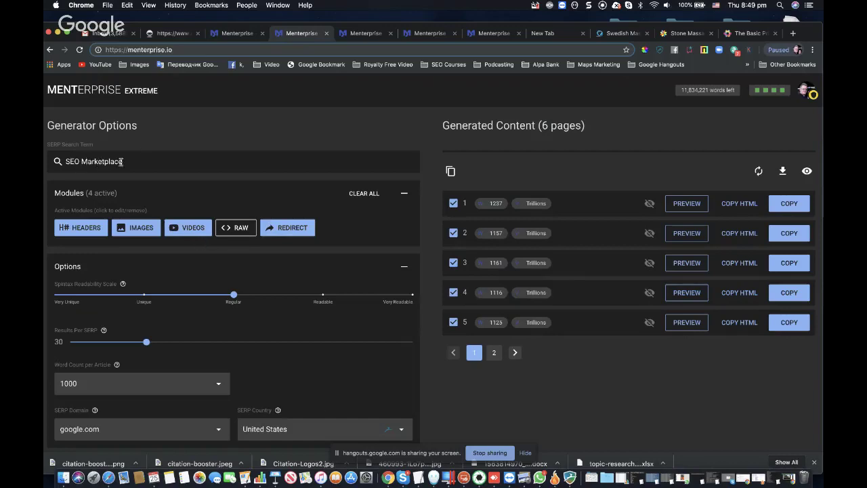
{"action": "left_click", "coordinate": [90, 226]}
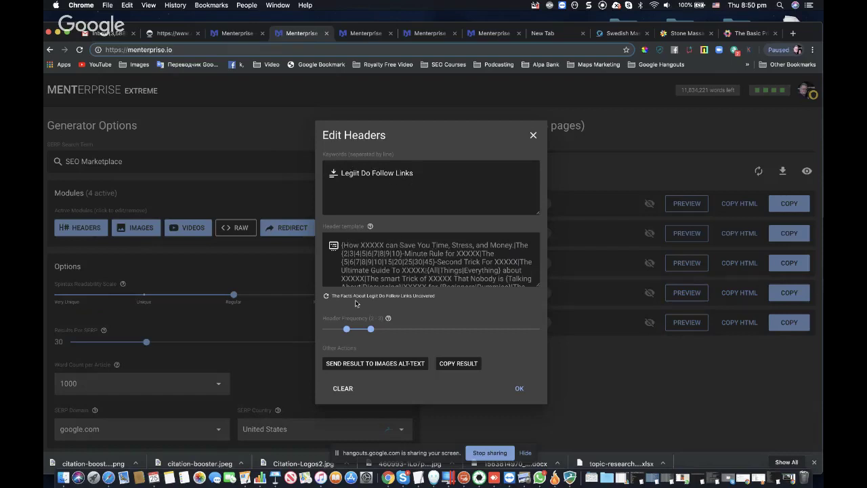
{"action": "left_click", "coordinate": [326, 296]}
{"action": "left_click", "coordinate": [326, 296]}
{"action": "left_click", "coordinate": [326, 296]}
{"action": "left_click", "coordinate": [325, 296]}
{"action": "left_click", "coordinate": [326, 296]}
{"action": "left_click", "coordinate": [326, 296]}
{"action": "left_click", "coordinate": [326, 296]}
{"action": "left_click", "coordinate": [325, 296]}
{"action": "left_click", "coordinate": [326, 296]}
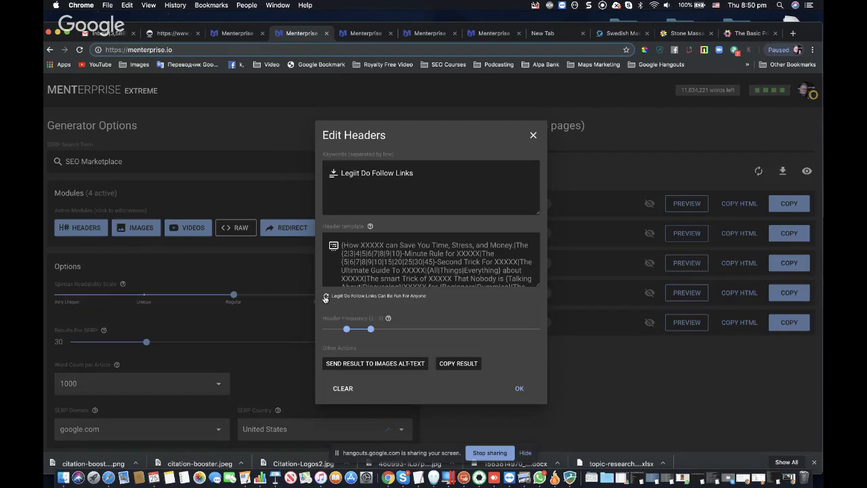
{"action": "left_click", "coordinate": [519, 387]}
Step: Review the Images module's URLs and alt text alongside the Headers settings, and check the Videos module's links and position option
{"action": "left_click", "coordinate": [147, 231]}
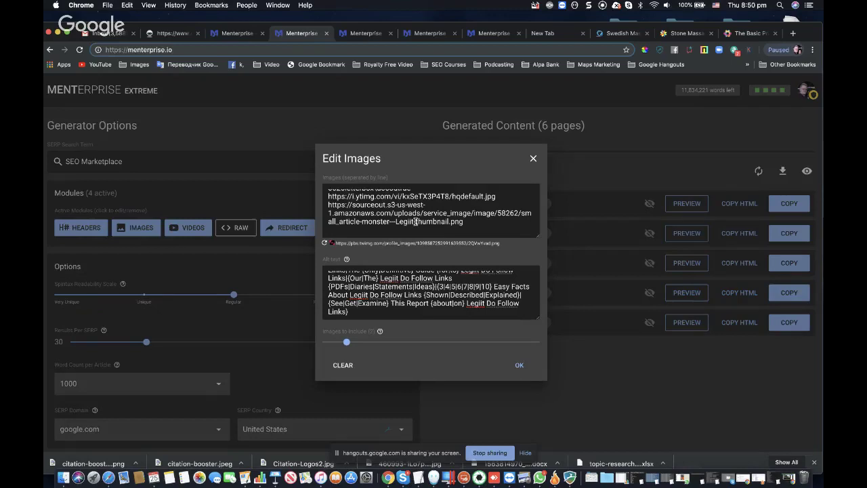
{"action": "left_click", "coordinate": [519, 365]}
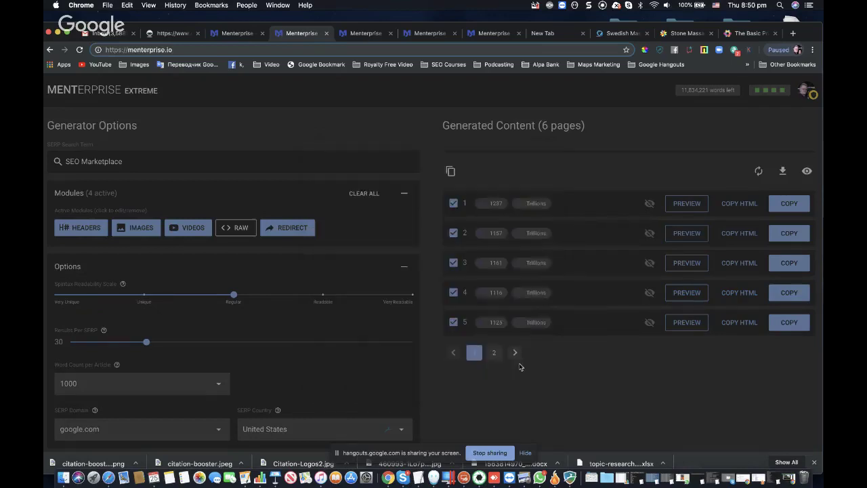
{"action": "left_click", "coordinate": [93, 232]}
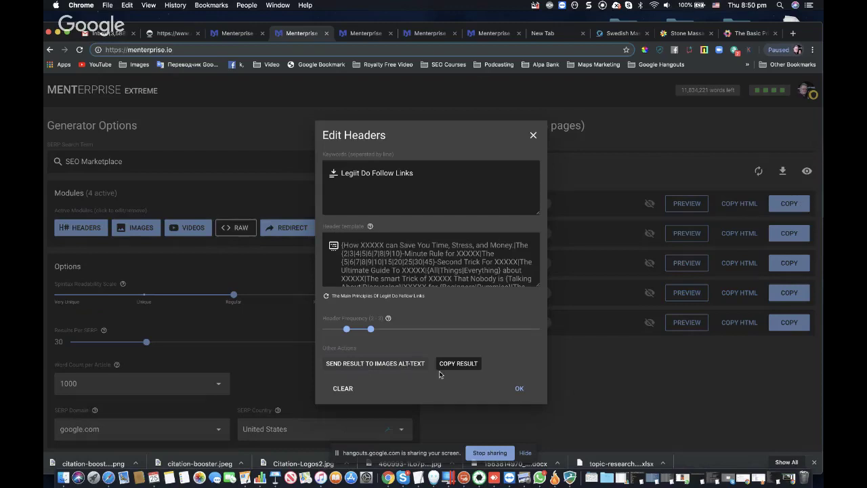
{"action": "left_click", "coordinate": [515, 387]}
{"action": "left_click", "coordinate": [149, 232]}
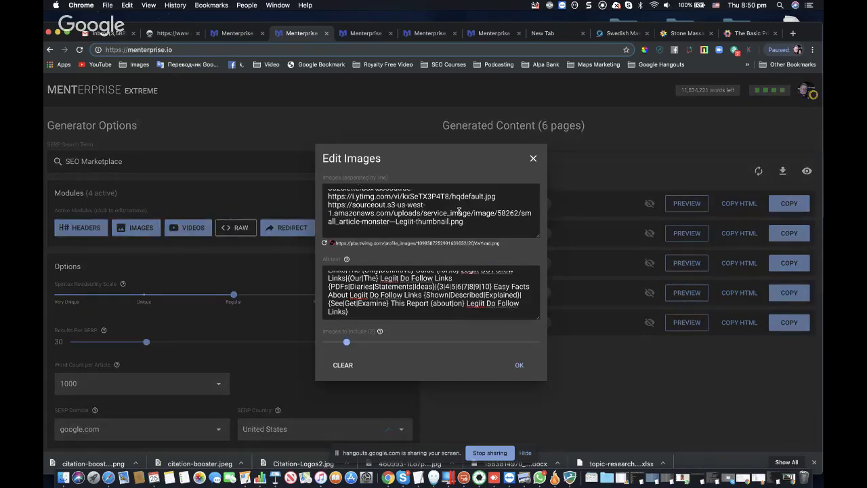
{"action": "scroll", "coordinate": [406, 283], "scroll_direction": "up", "scroll_amount": 5}
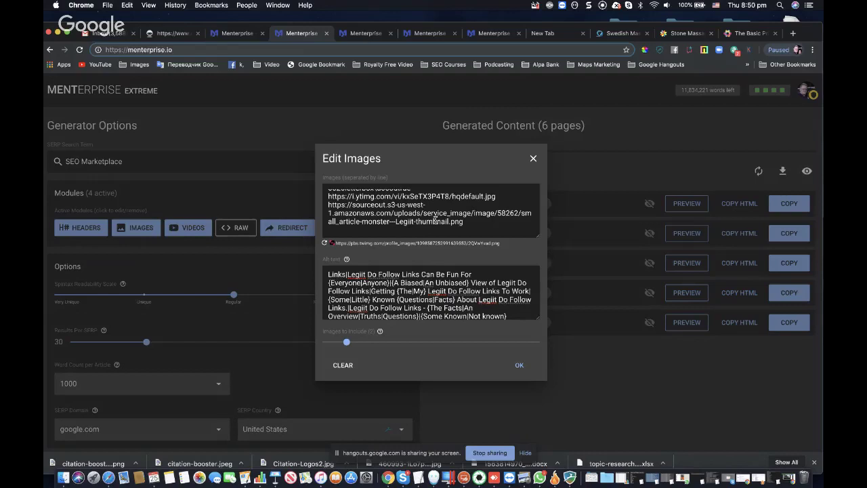
{"action": "left_click", "coordinate": [515, 365]}
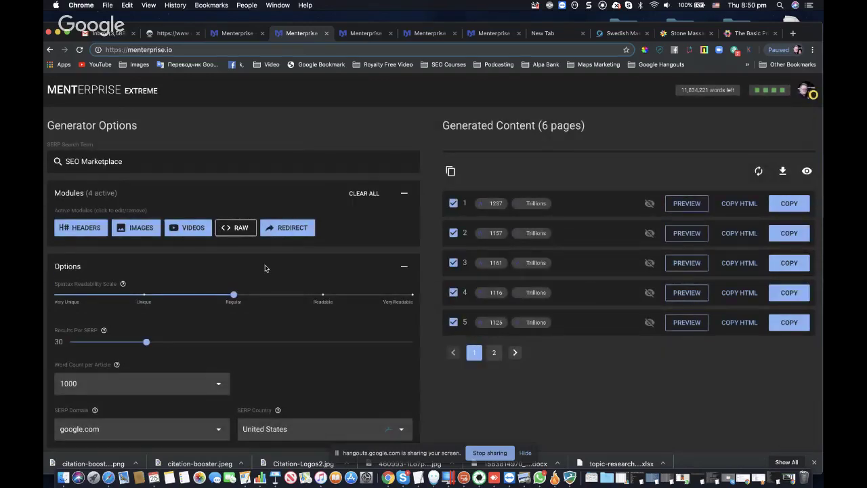
{"action": "left_click", "coordinate": [193, 231]}
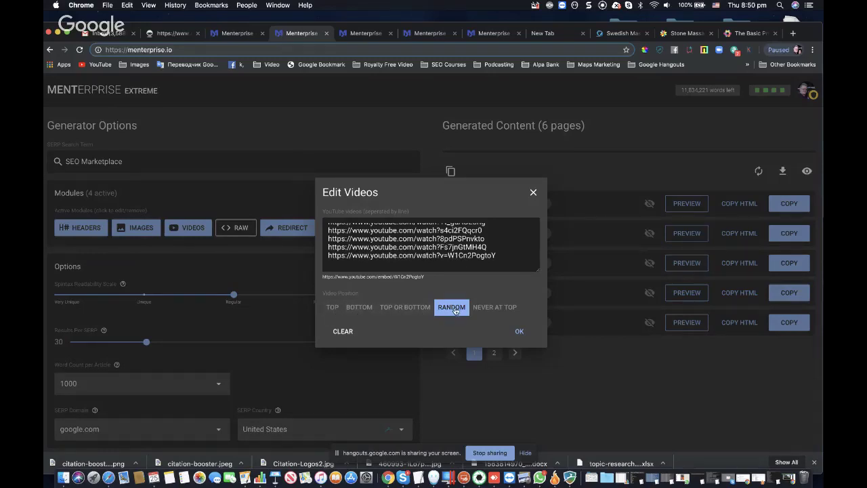
{"action": "left_click", "coordinate": [519, 333]}
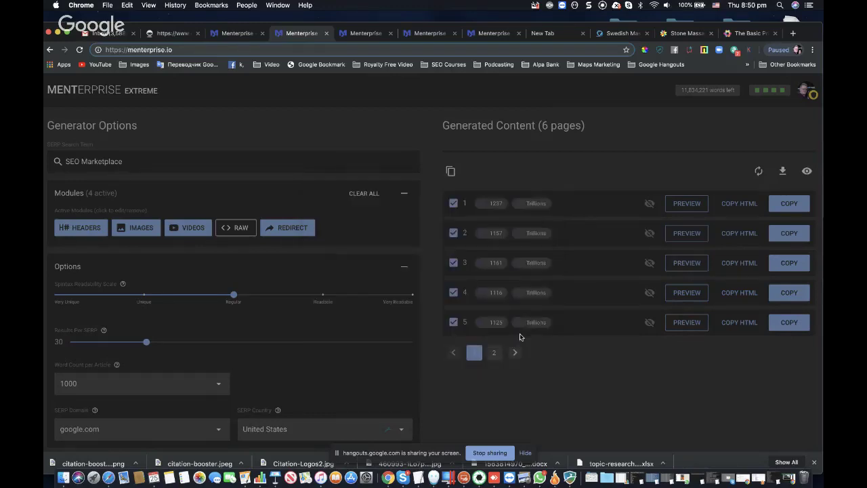
Step: Try the Raw module's position options Random, Top or Bottom, Bottom and Never at Top
{"action": "left_click", "coordinate": [238, 230]}
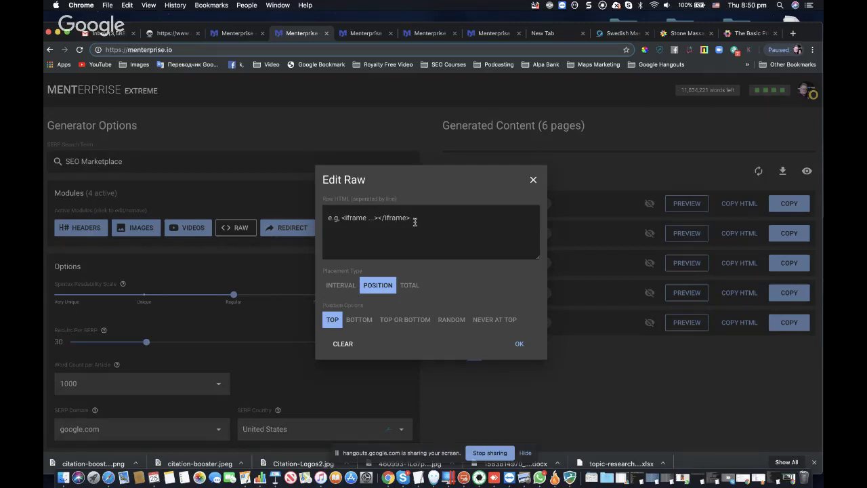
{"action": "left_click", "coordinate": [451, 320]}
{"action": "left_click", "coordinate": [407, 323]}
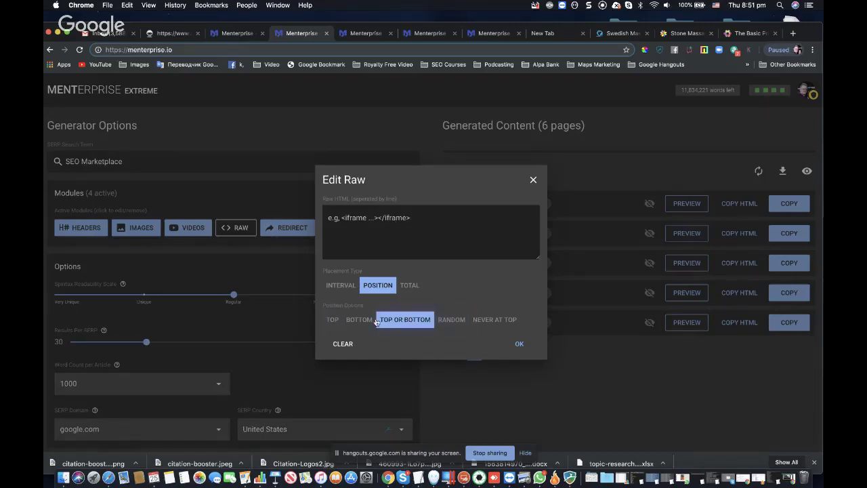
{"action": "left_click", "coordinate": [362, 321]}
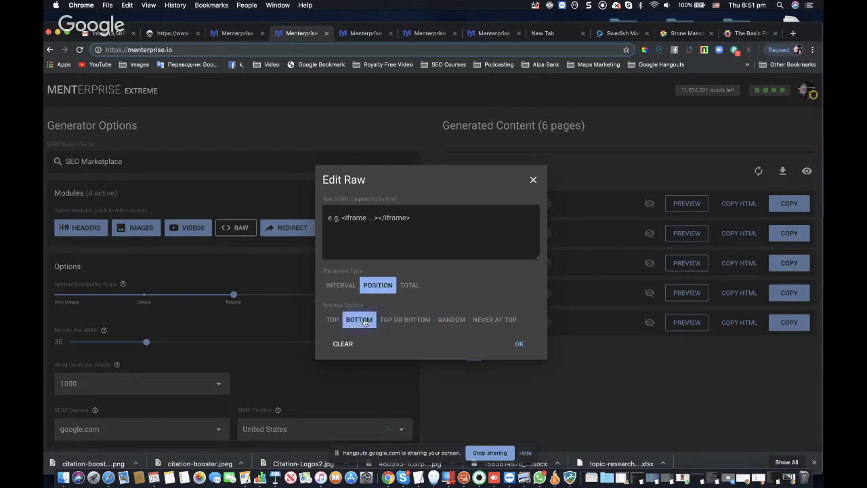
{"action": "left_click", "coordinate": [491, 320]}
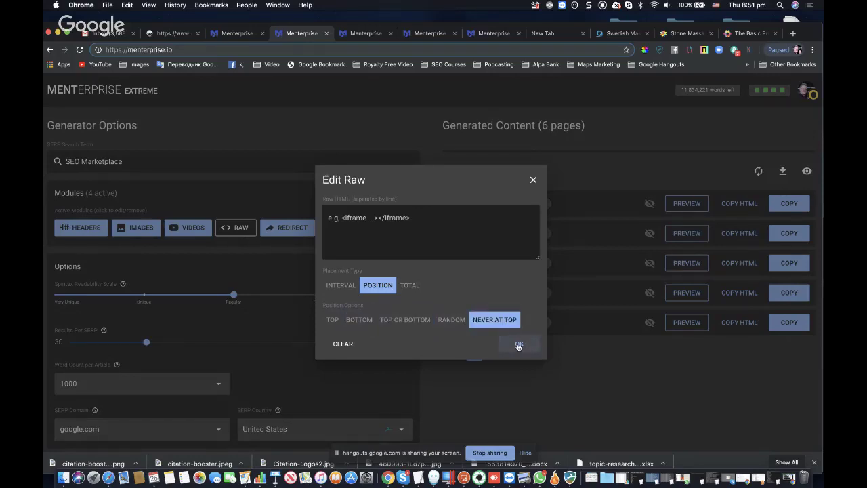
Step: Compare the Raw module's Interval and Position placement types, and accept the Total type with a range of 1 to 2
{"action": "left_click", "coordinate": [342, 288]}
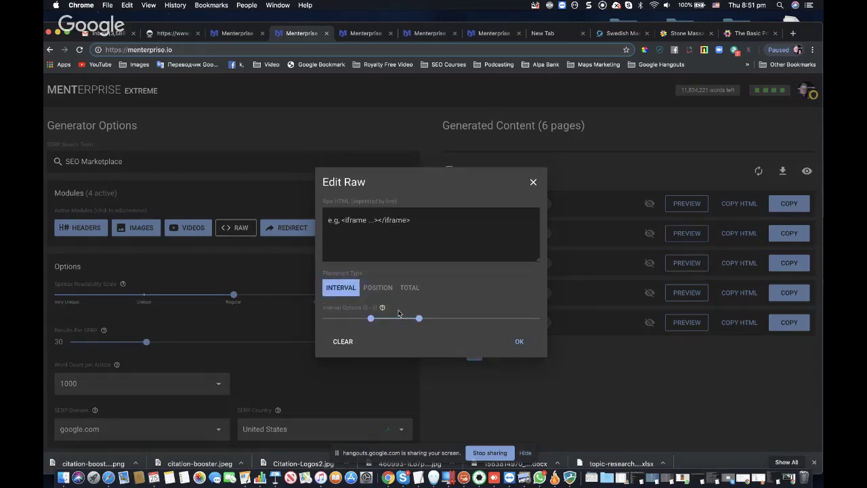
{"action": "mouse_move", "coordinate": [382, 307]}
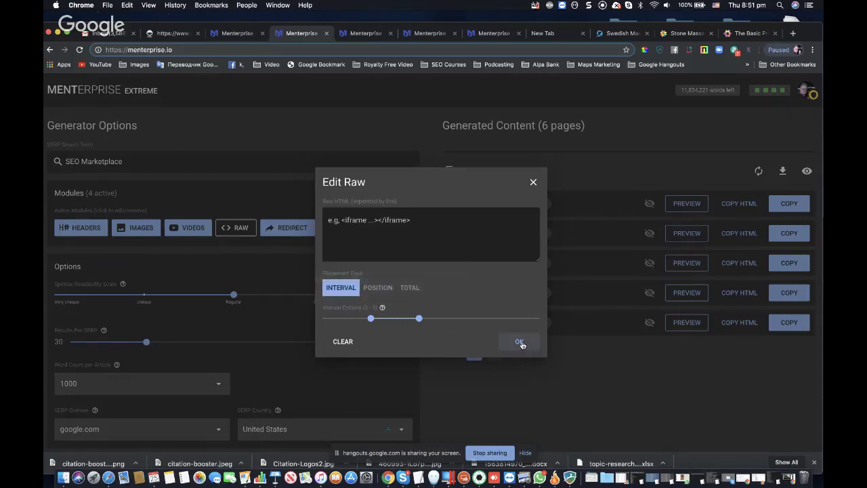
{"action": "left_click", "coordinate": [386, 290]}
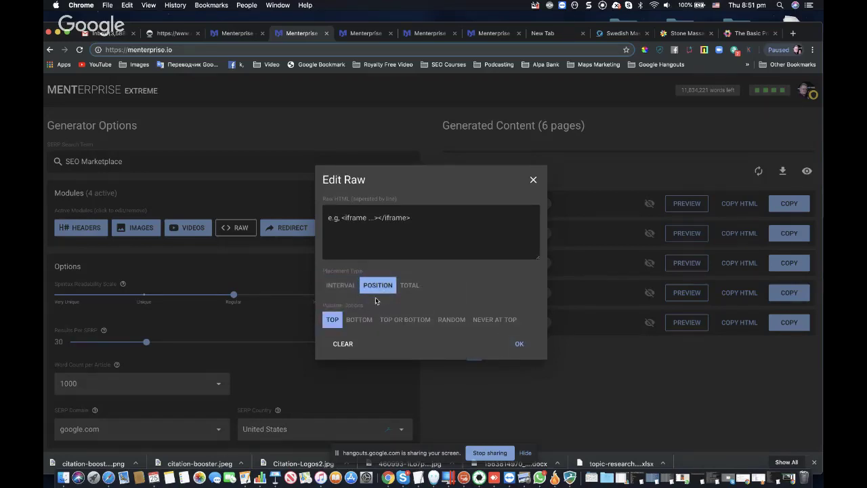
{"action": "left_click", "coordinate": [412, 287]}
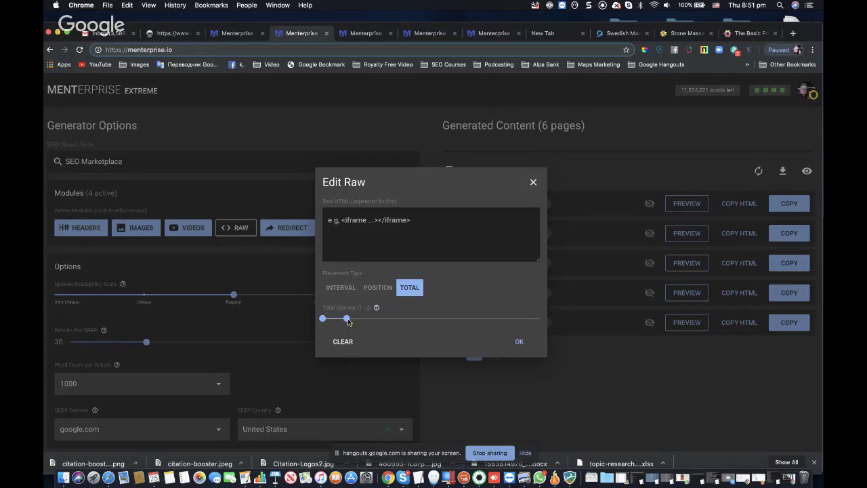
{"action": "mouse_move", "coordinate": [347, 320]}
{"action": "left_mouse_down"}
{"action": "mouse_move", "coordinate": [325, 320]}
{"action": "mouse_move", "coordinate": [346, 318]}
{"action": "left_mouse_up"}
{"action": "left_click", "coordinate": [519, 342]}
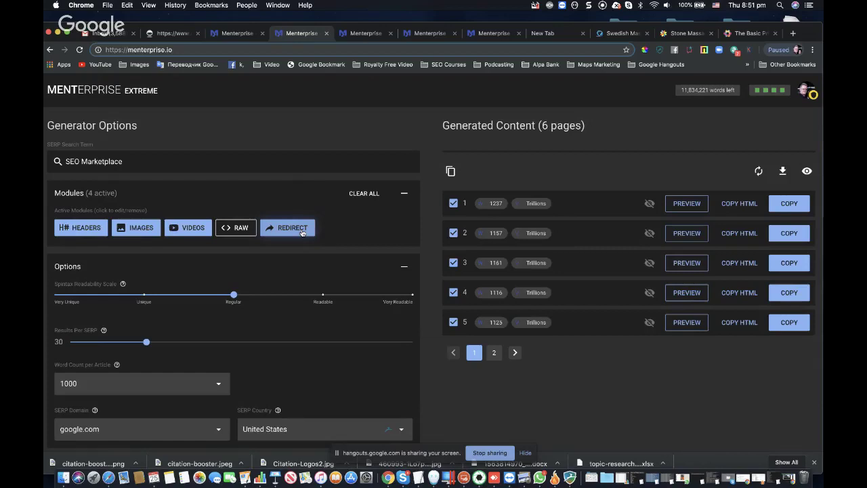
Step: Check the Redirect module's target URL, and return to the full Money Robot campaign list without the test search term
{"action": "left_click", "coordinate": [302, 230]}
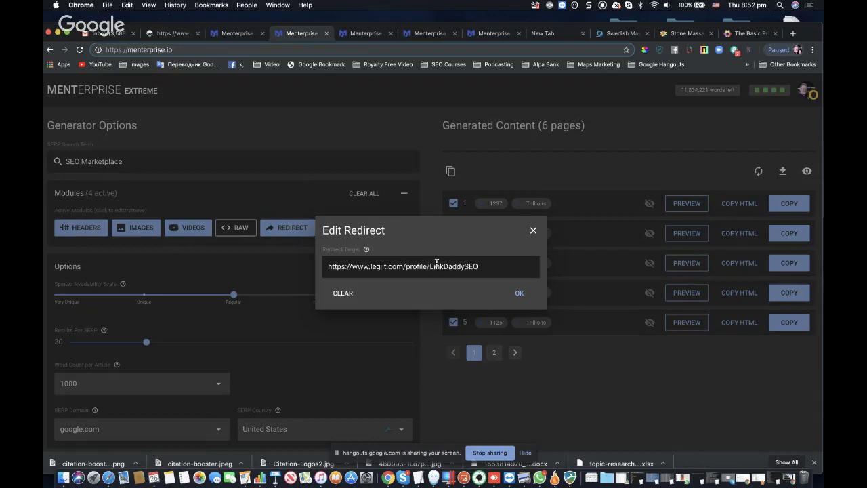
{"action": "left_click", "coordinate": [172, 34]}
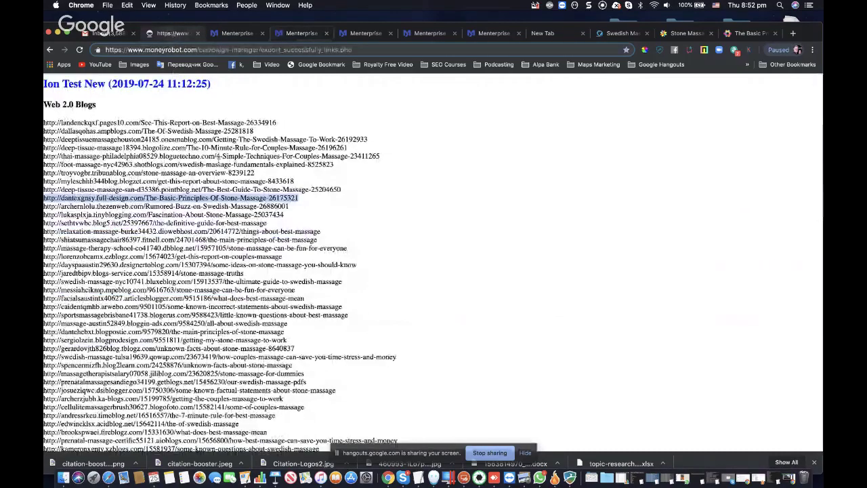
{"action": "left_click", "coordinate": [51, 51]}
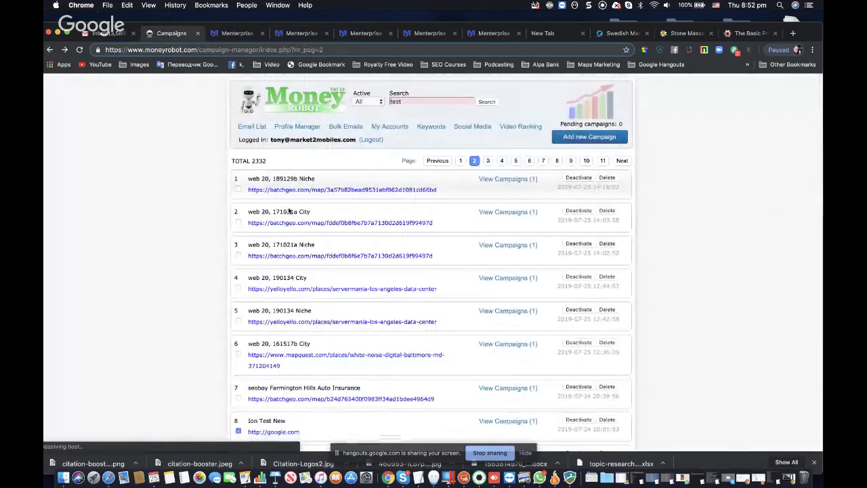
{"action": "left_click_drag", "start_coordinate": [412, 100], "coordinate": [369, 86]}
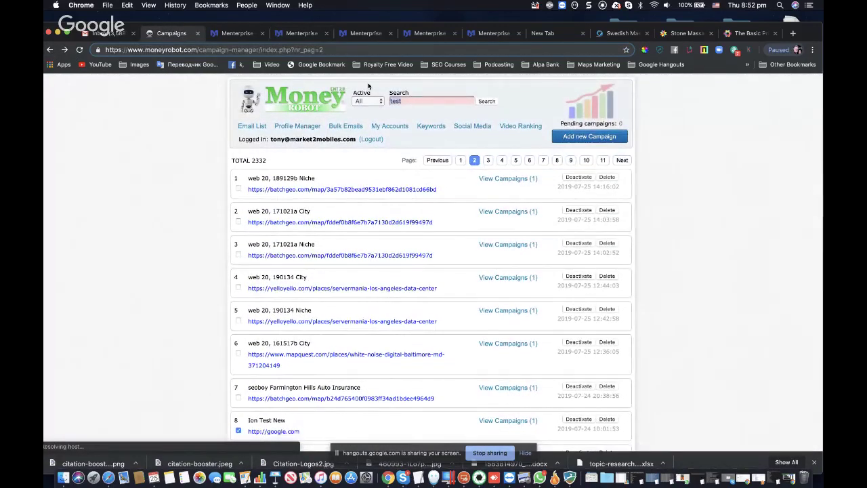
{"action": "key", "text": "BackSpace"}
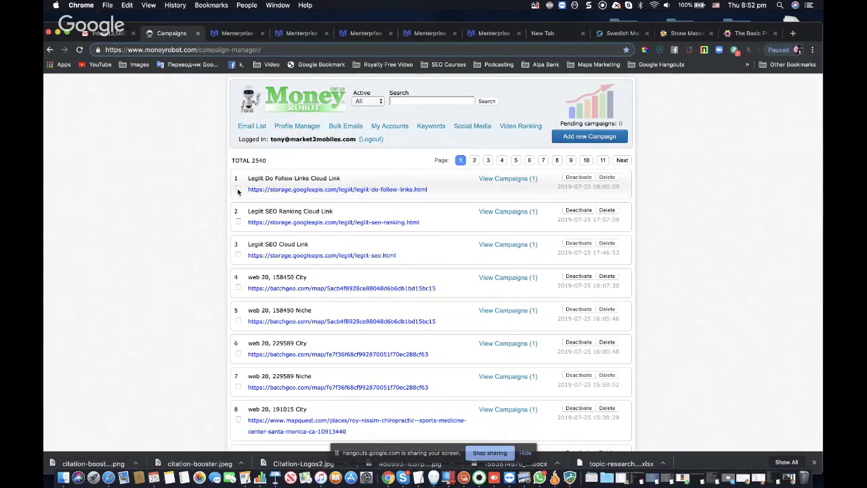
Step: Export the successful links of the Legiit Do Follow Links Cloud Link campaign
{"action": "left_click", "coordinate": [237, 188]}
{"action": "scroll", "coordinate": [190, 305], "scroll_direction": "down", "scroll_amount": 15}
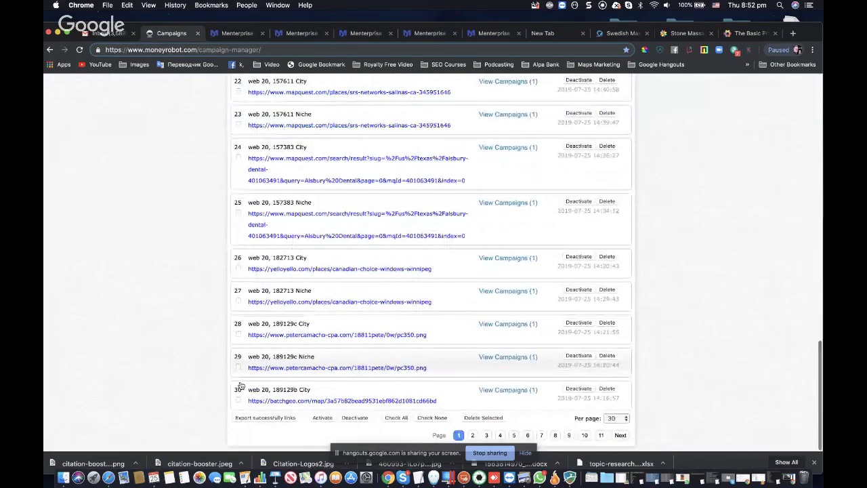
{"action": "left_click", "coordinate": [263, 418]}
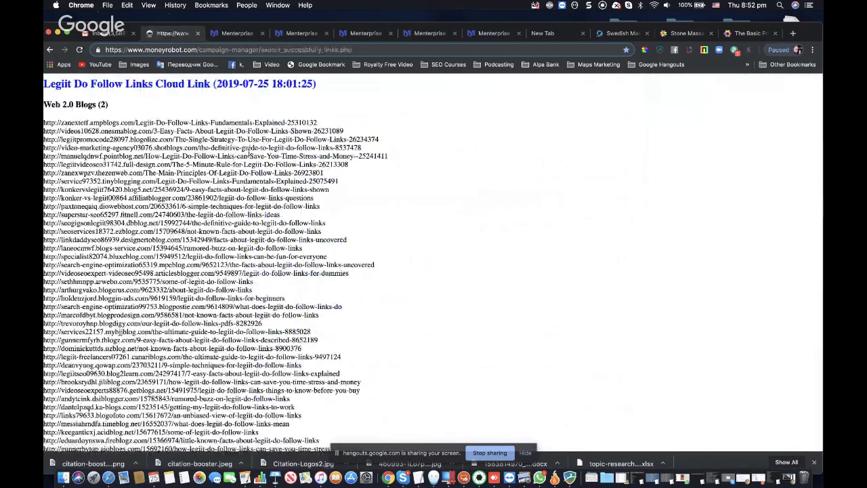
Step: Open the first exported Web 2.0 blog link in a new browser tab and examine the published article's headers, body and link
{"action": "left_click_drag", "start_coordinate": [320, 124], "coordinate": [43, 118]}
{"action": "key", "text": "super+c"}
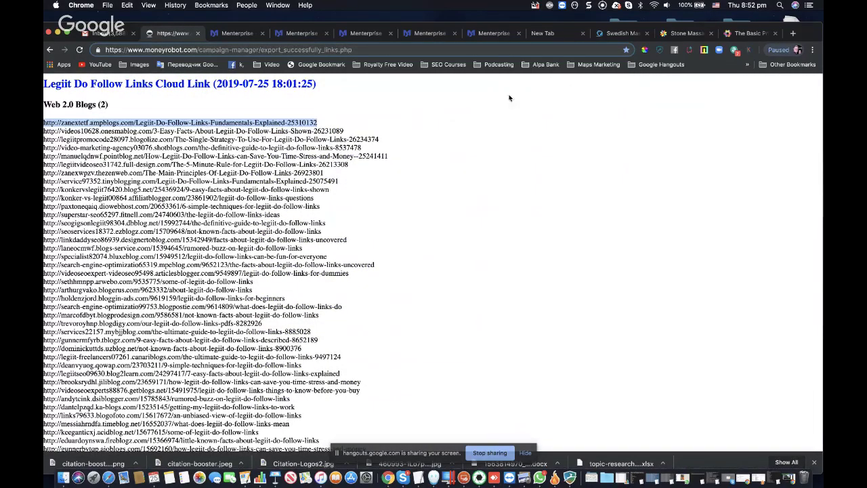
{"action": "left_click", "coordinate": [793, 34]}
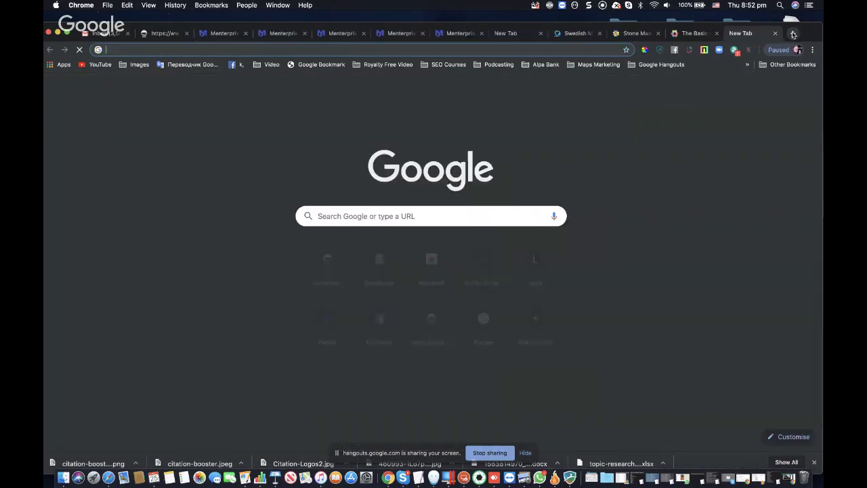
{"action": "key", "text": "super+v"}
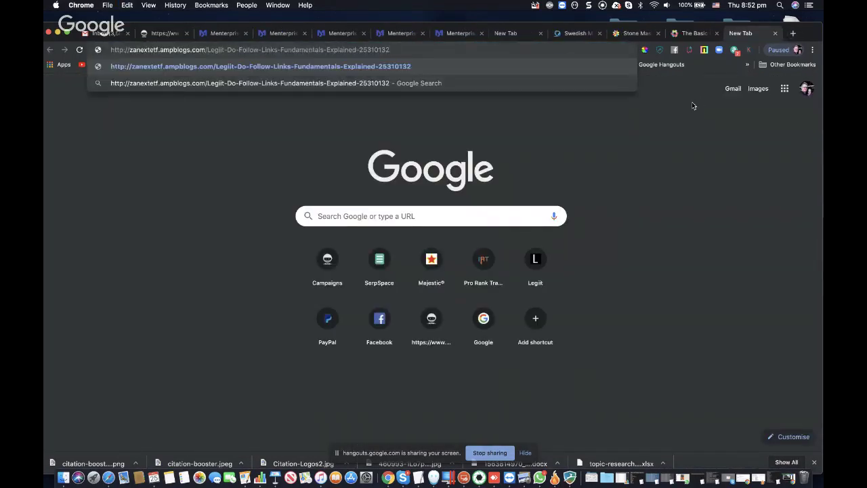
{"action": "key", "text": "Return"}
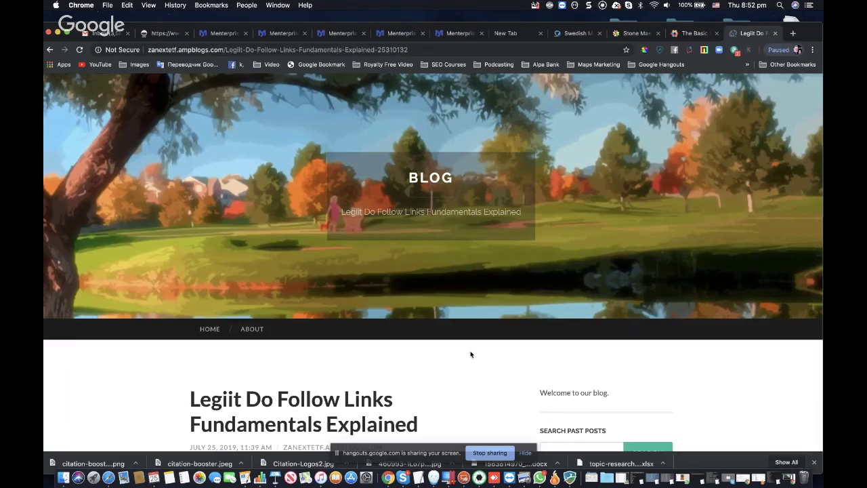
{"action": "scroll", "coordinate": [471, 354], "scroll_direction": "down", "scroll_amount": 20}
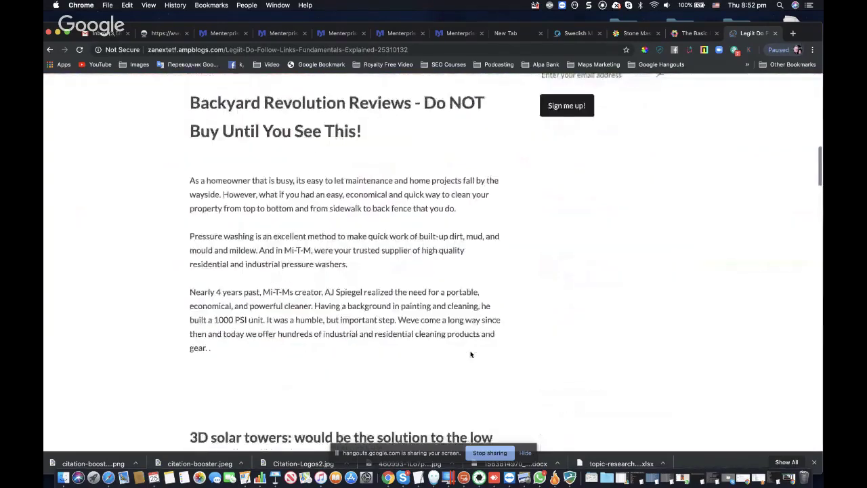
{"action": "scroll", "coordinate": [470, 354], "scroll_direction": "down", "scroll_amount": 20}
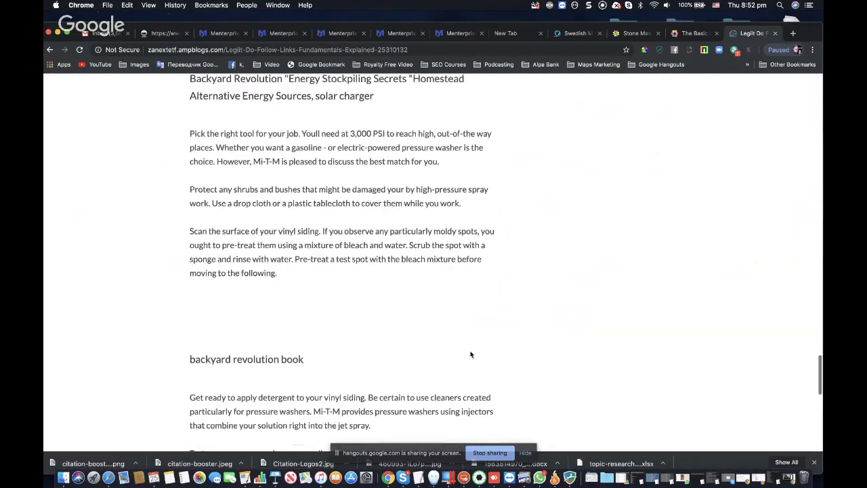
{"action": "scroll", "coordinate": [470, 350], "scroll_direction": "up", "scroll_amount": 8}
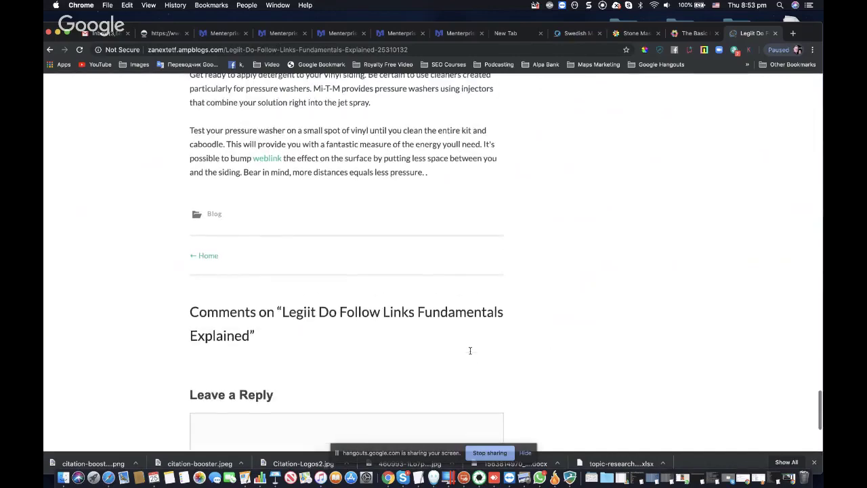
Step: Return to the Money Robot campaign list and copy the money site URL from the Legiit Do Follow Links Cloud Link campaign's details
{"action": "scroll", "coordinate": [471, 354], "scroll_direction": "up", "scroll_amount": 20}
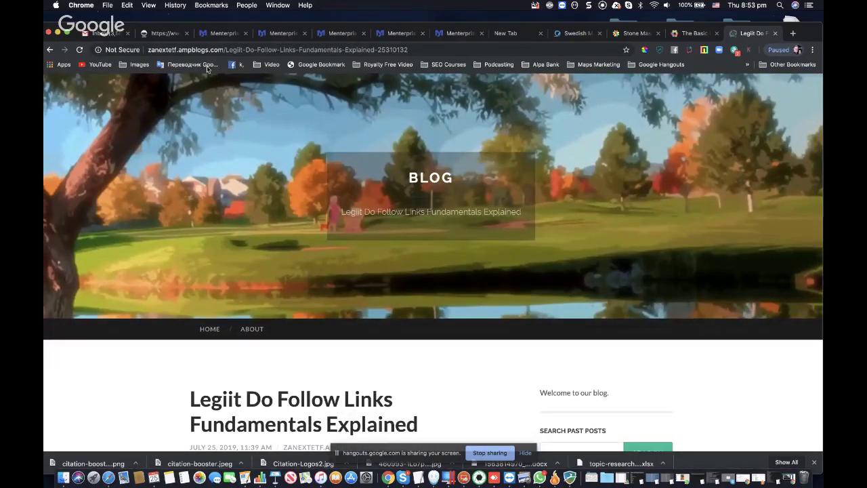
{"action": "left_click", "coordinate": [165, 37]}
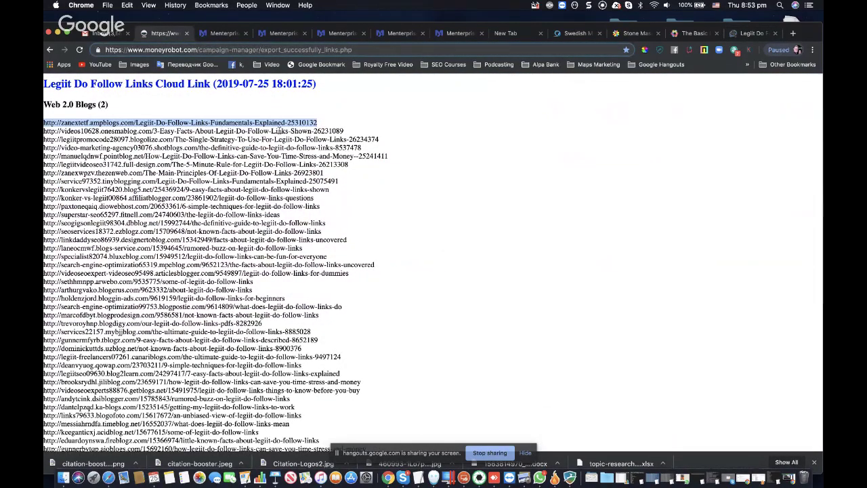
{"action": "left_click", "coordinate": [50, 49]}
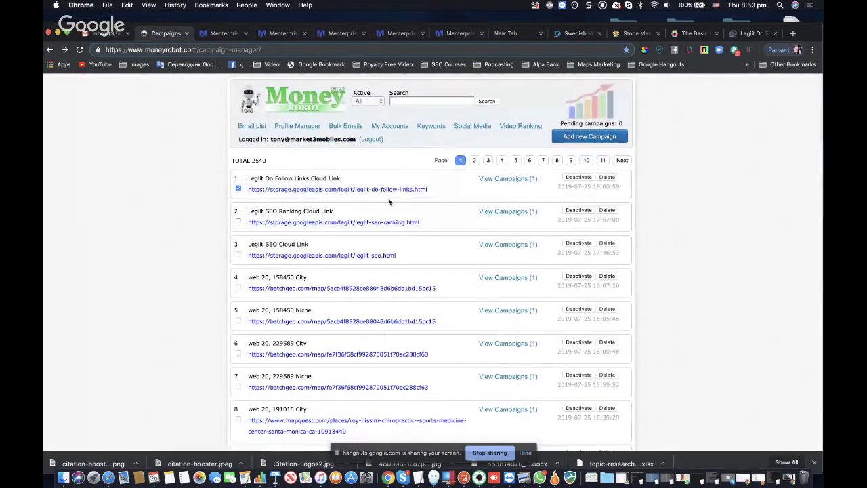
{"action": "left_click", "coordinate": [391, 196]}
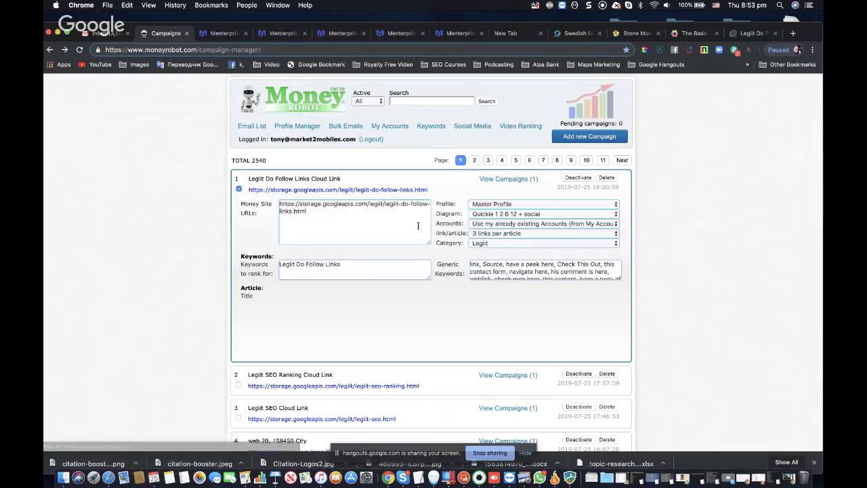
{"action": "left_click_drag", "start_coordinate": [309, 211], "coordinate": [278, 204]}
{"action": "key", "text": "super+c"}
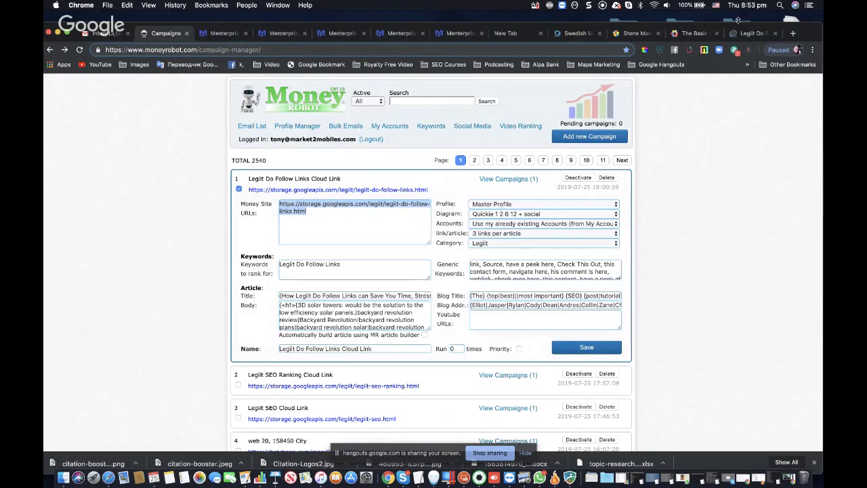
Step: Load the copied money site URL in a new browser tab to check where it redirects
{"action": "left_click", "coordinate": [792, 35]}
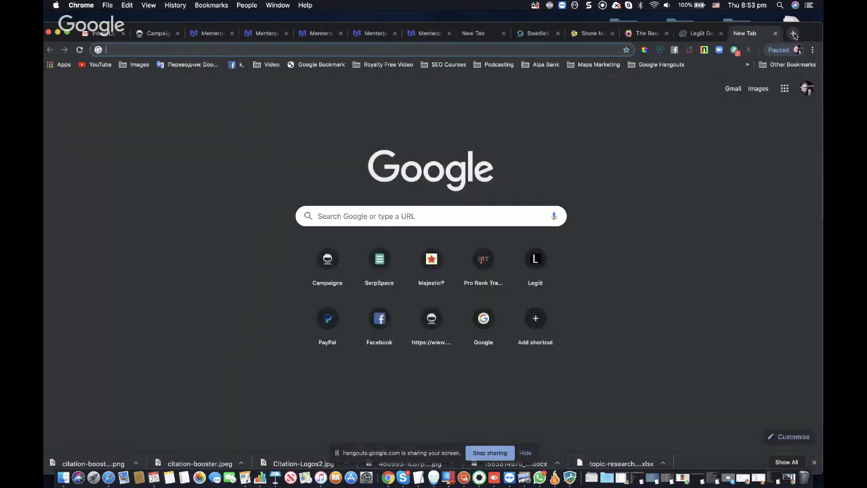
{"action": "key", "text": "super+v"}
{"action": "key", "text": "Return"}
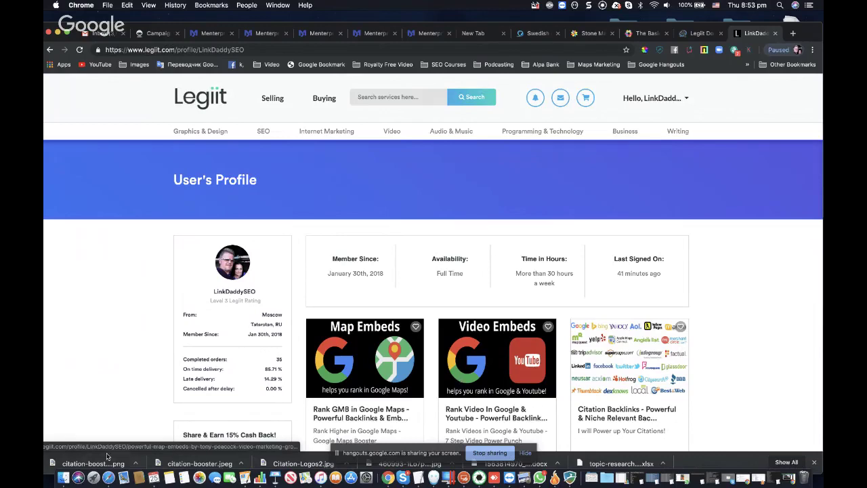
Step: Switch to Finder and examine the Tiered Linking Structure diagram from iCloud Drive's Tiered folder in an enlarged Preview window
{"action": "left_click", "coordinate": [61, 479]}
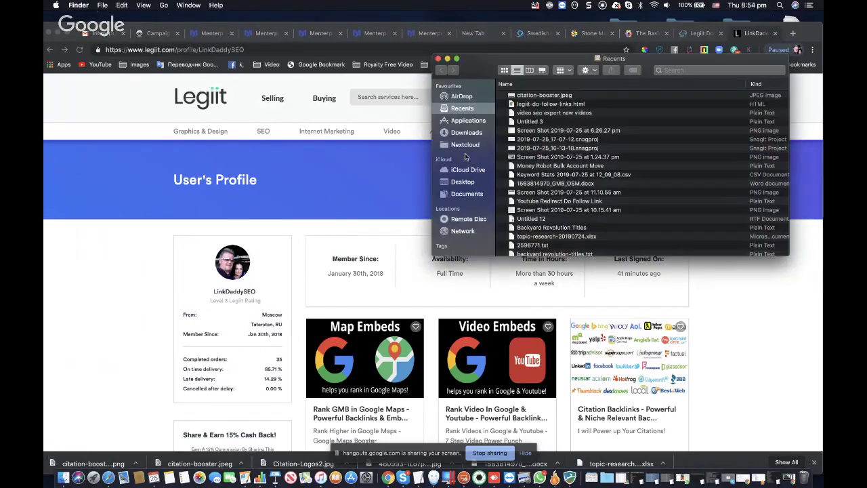
{"action": "left_click", "coordinate": [472, 171]}
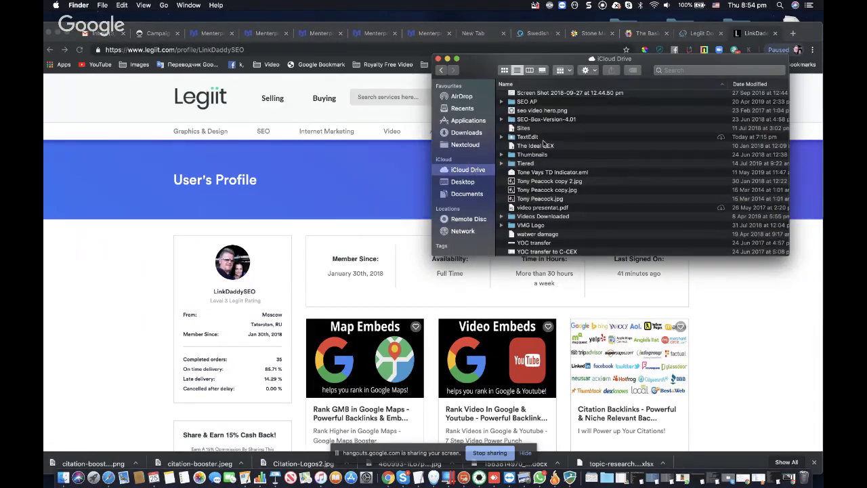
{"action": "double_click", "coordinate": [525, 163]}
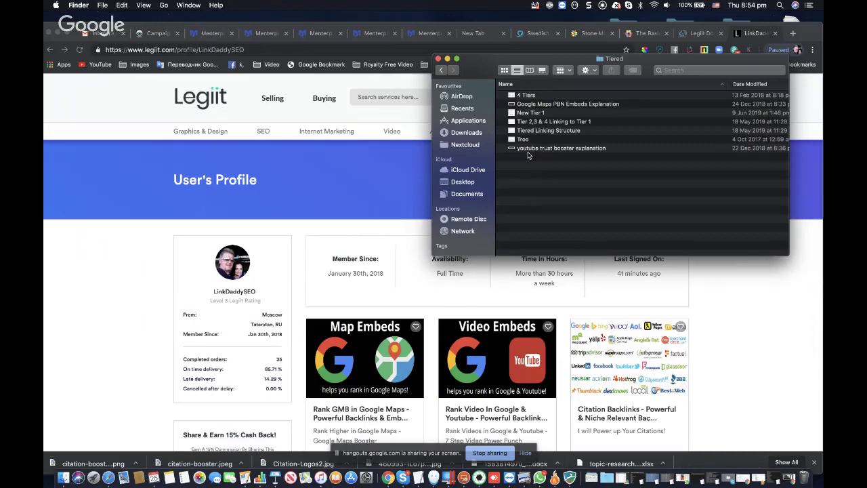
{"action": "double_click", "coordinate": [550, 130]}
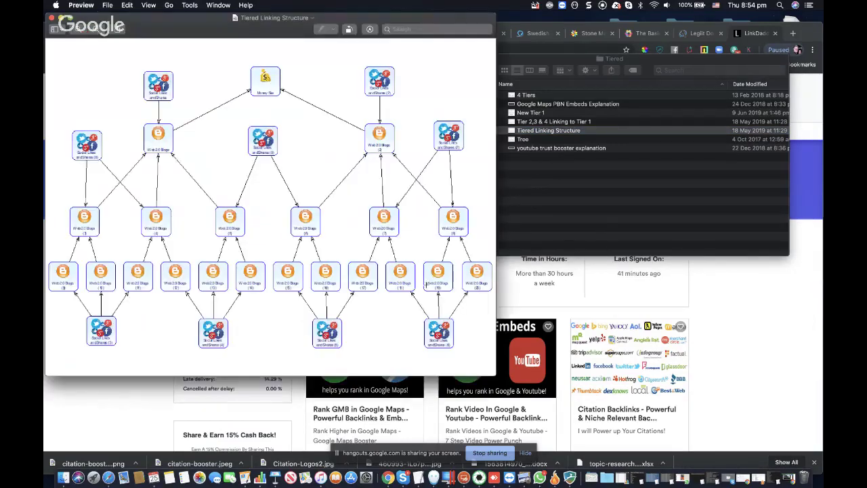
{"action": "left_click_drag", "start_coordinate": [492, 371], "coordinate": [681, 419]}
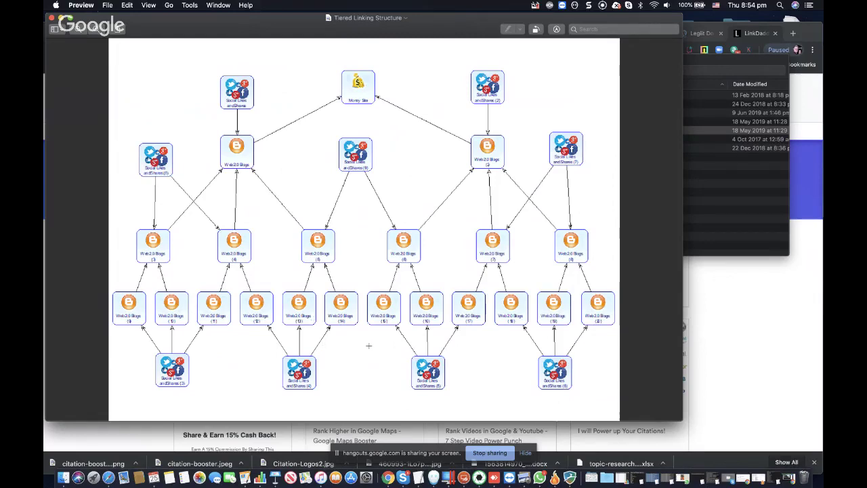
{"action": "left_click", "coordinate": [52, 19]}
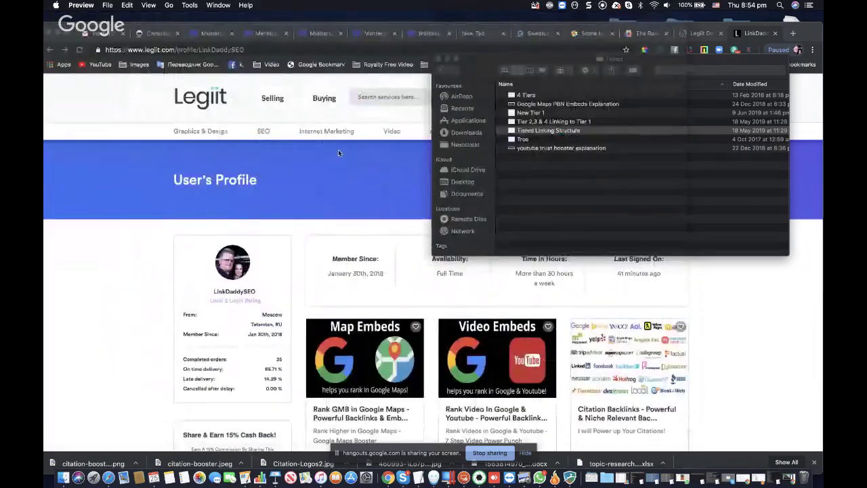
{"action": "left_click", "coordinate": [438, 60]}
Step: Return to the Menterprise generator with the Pressure Washing results and read through the first article's content preview
{"action": "left_click", "coordinate": [320, 32]}
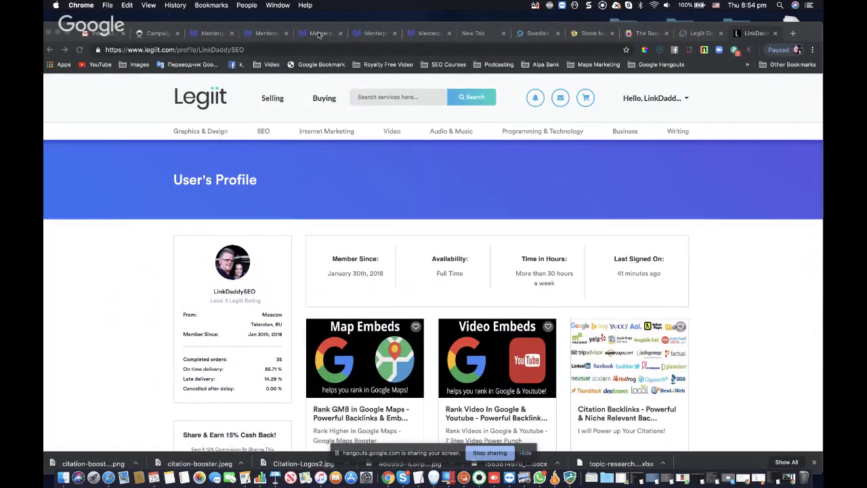
{"action": "left_click", "coordinate": [214, 33]}
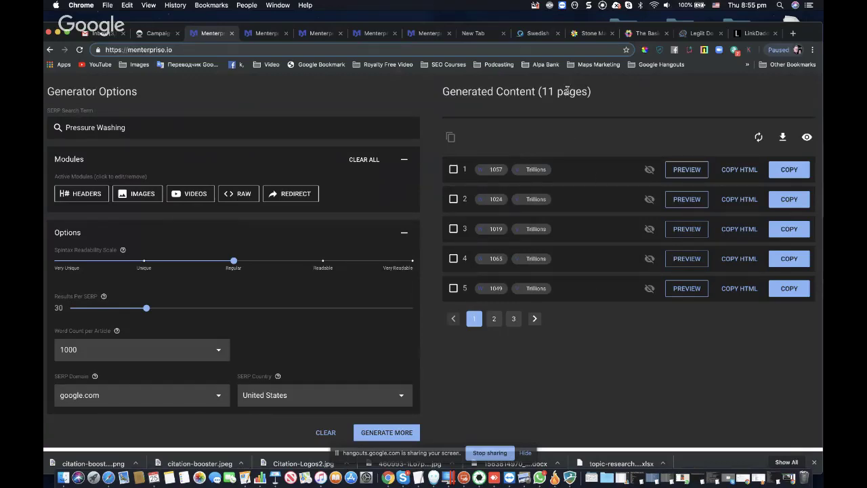
{"action": "left_click", "coordinate": [687, 169]}
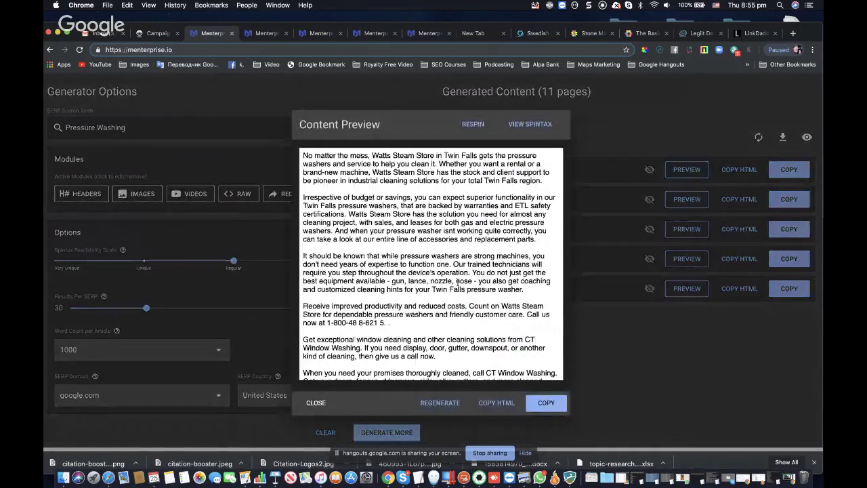
{"action": "scroll", "coordinate": [458, 282], "scroll_direction": "down", "scroll_amount": 10}
{"action": "scroll", "coordinate": [458, 282], "scroll_direction": "up", "scroll_amount": 10}
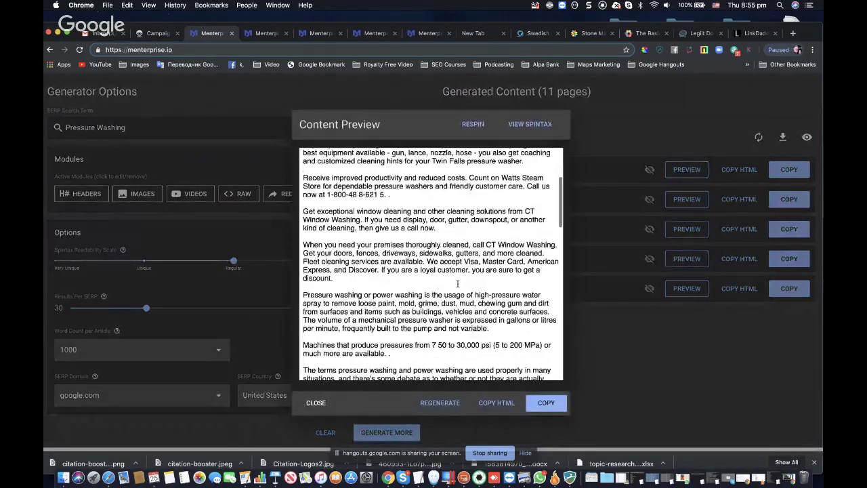
Step: Regenerate and respin the first Pressure Washing article several times in its content preview
{"action": "left_click", "coordinate": [444, 402]}
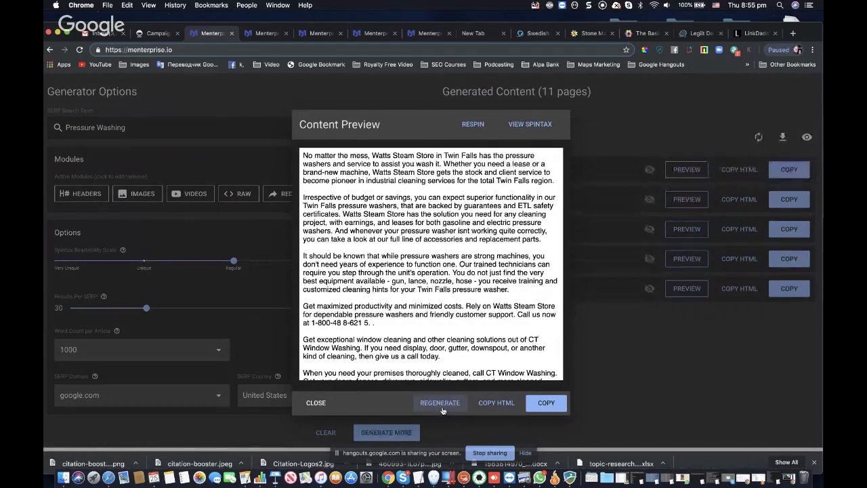
{"action": "left_click", "coordinate": [442, 407]}
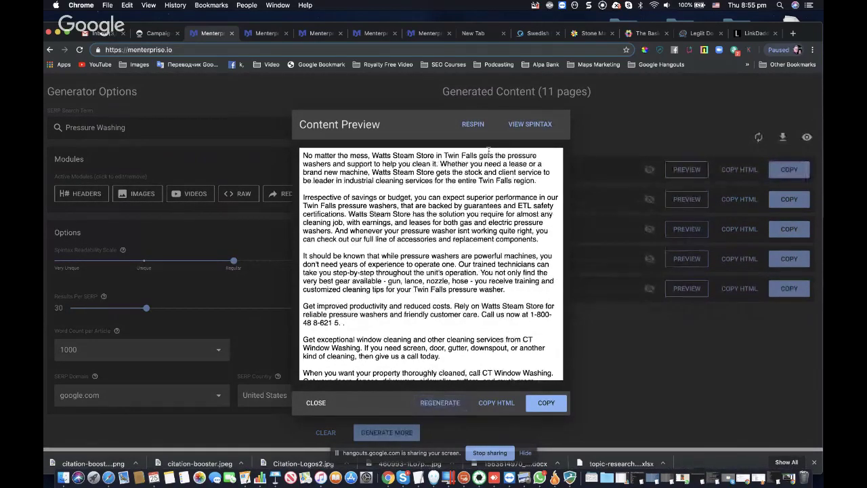
{"action": "left_click", "coordinate": [471, 126]}
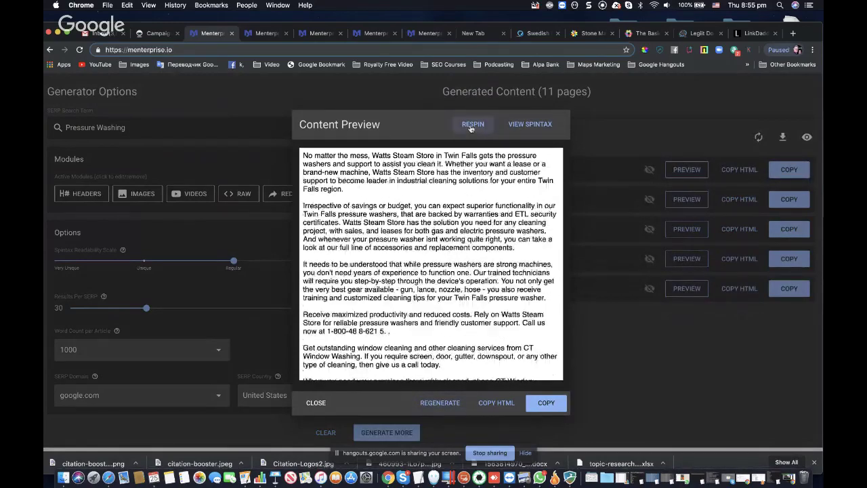
{"action": "left_click", "coordinate": [476, 126]}
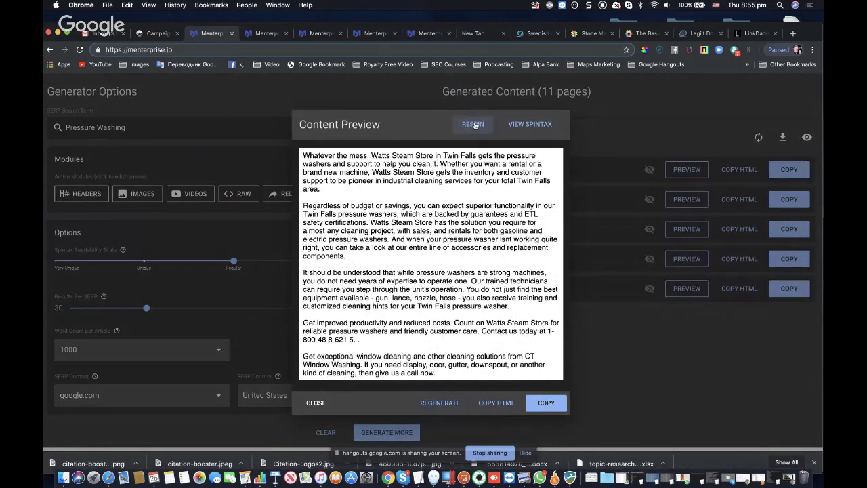
{"action": "left_click", "coordinate": [476, 126]}
{"action": "left_click", "coordinate": [475, 126]}
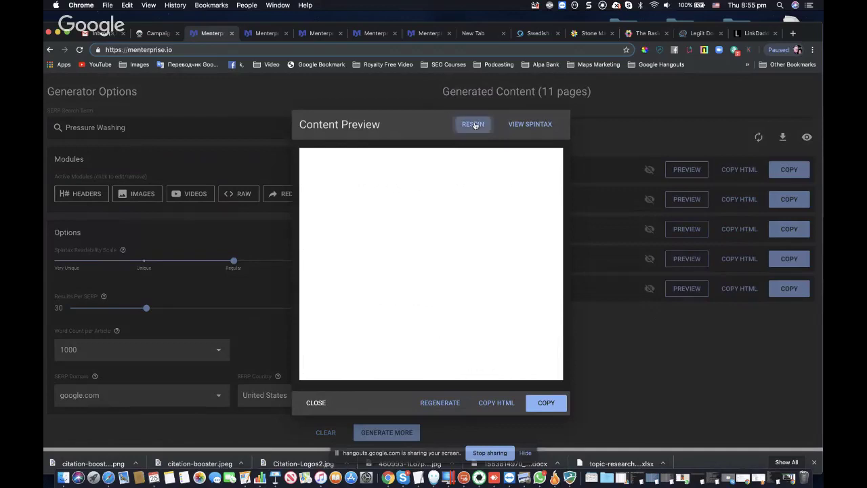
{"action": "left_click", "coordinate": [316, 403]}
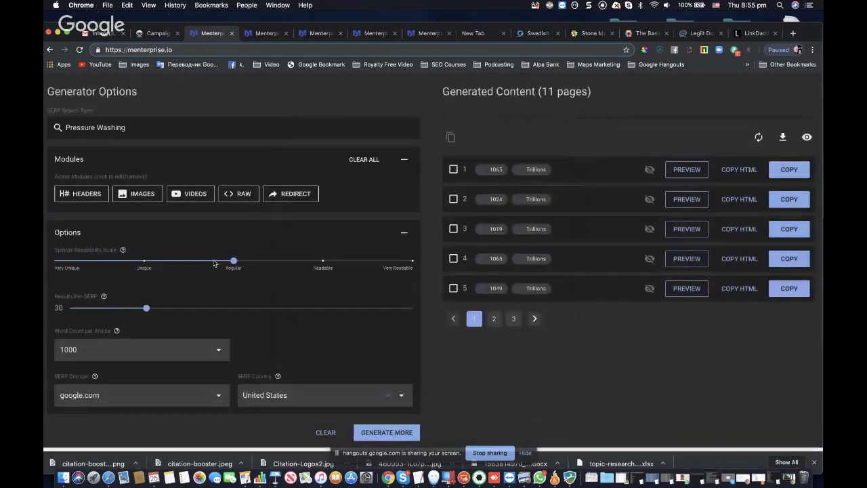
Step: Add the keyword "Pressure Washing Austin" to the Headers module and regenerate all the generated articles with it
{"action": "left_click", "coordinate": [86, 195]}
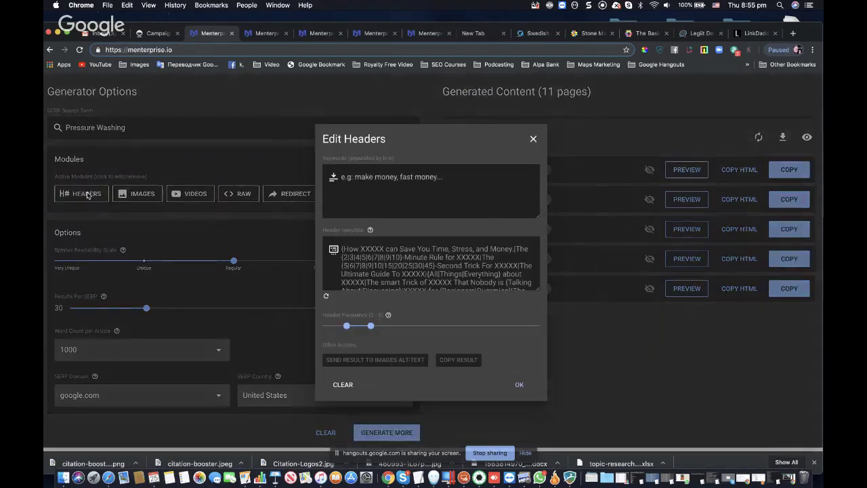
{"action": "left_click", "coordinate": [356, 183]}
{"action": "type", "text": "Pressu"}
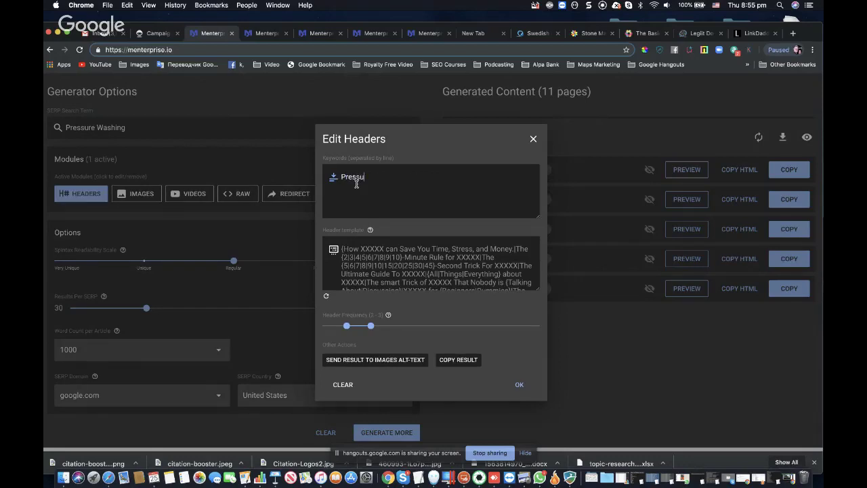
{"action": "type", "text": "re Washing Austin"}
{"action": "left_click", "coordinate": [518, 386]}
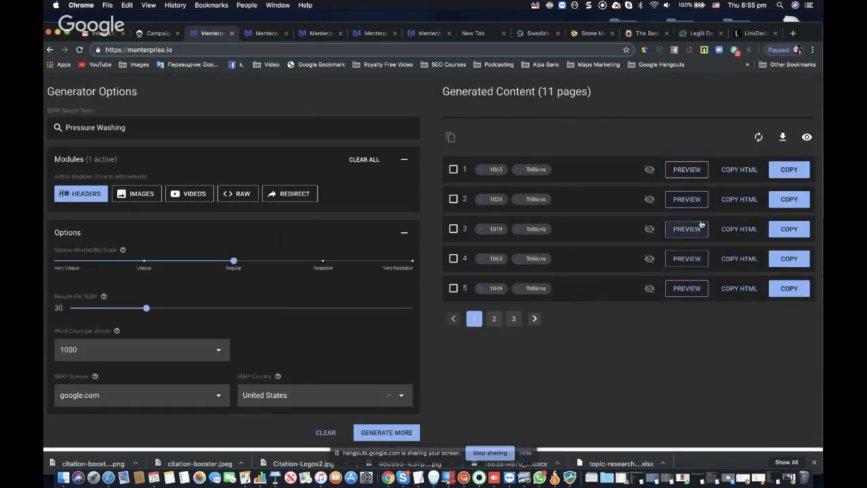
{"action": "left_click", "coordinate": [758, 138]}
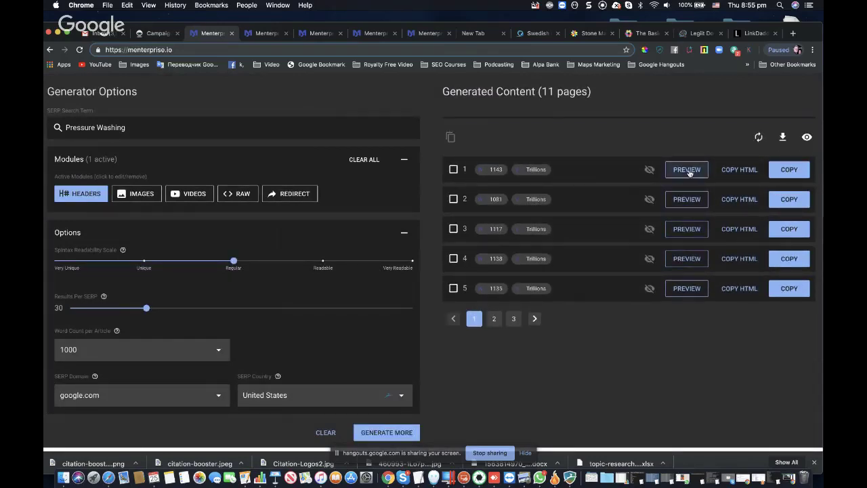
Step: Preview the first regenerated article and examine the wording and placement of its Pressure Washing Austin headers
{"action": "left_click", "coordinate": [686, 174]}
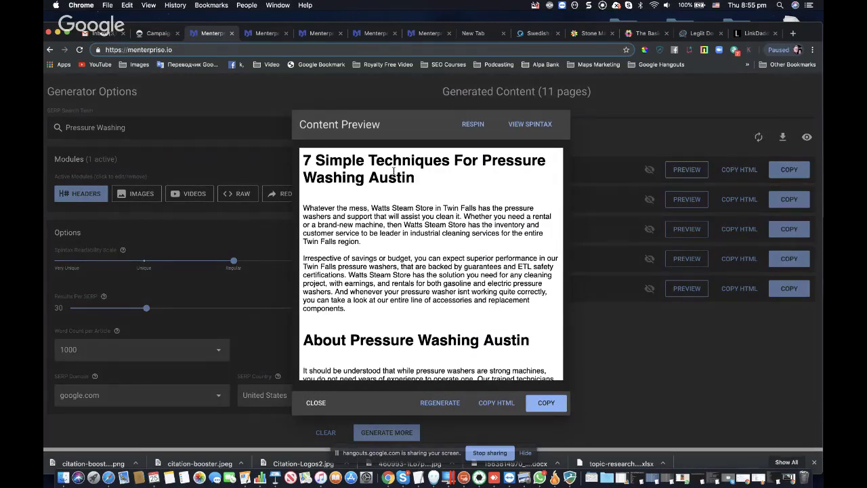
{"action": "scroll", "coordinate": [417, 189], "scroll_direction": "down", "scroll_amount": 5}
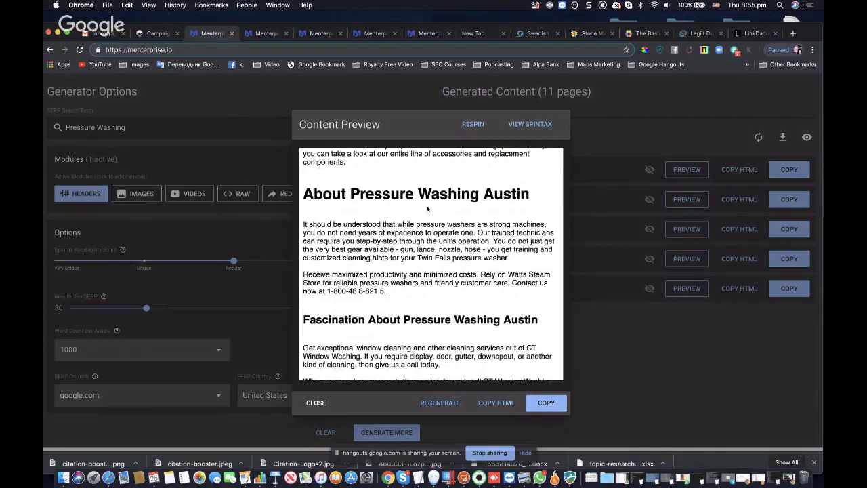
{"action": "scroll", "coordinate": [427, 209], "scroll_direction": "down", "scroll_amount": 2}
{"action": "scroll", "coordinate": [425, 176], "scroll_direction": "up", "scroll_amount": 7}
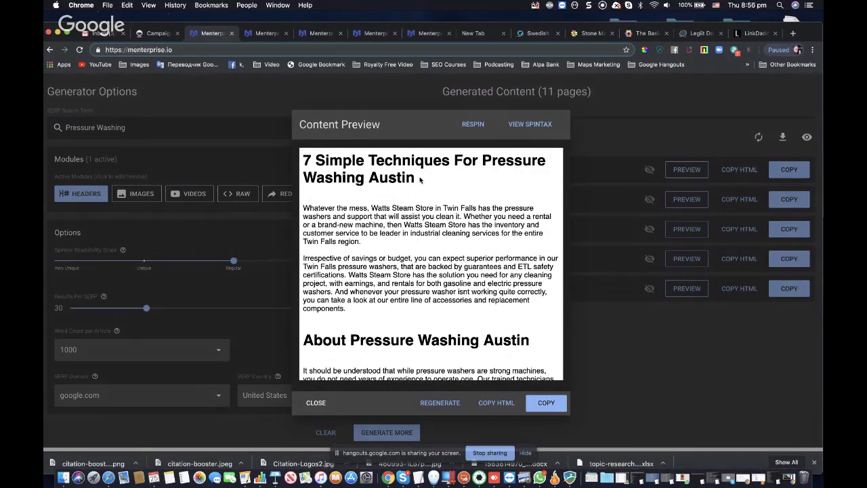
{"action": "scroll", "coordinate": [414, 278], "scroll_direction": "down", "scroll_amount": 2}
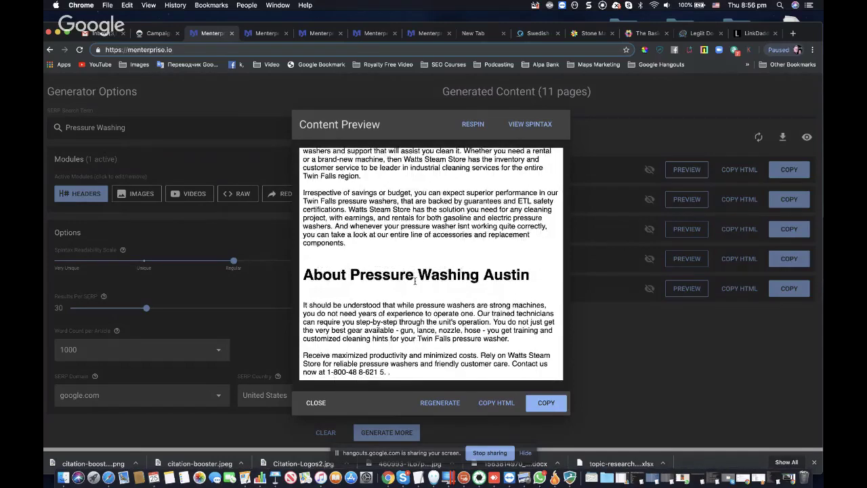
{"action": "scroll", "coordinate": [413, 286], "scroll_direction": "down", "scroll_amount": 2}
{"action": "scroll", "coordinate": [410, 287], "scroll_direction": "down", "scroll_amount": 4}
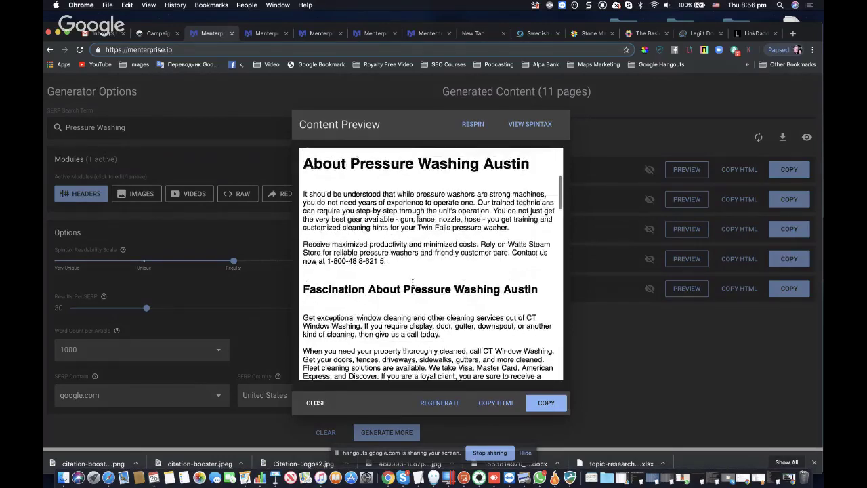
{"action": "scroll", "coordinate": [427, 292], "scroll_direction": "down", "scroll_amount": 8}
{"action": "scroll", "coordinate": [430, 182], "scroll_direction": "up", "scroll_amount": 15}
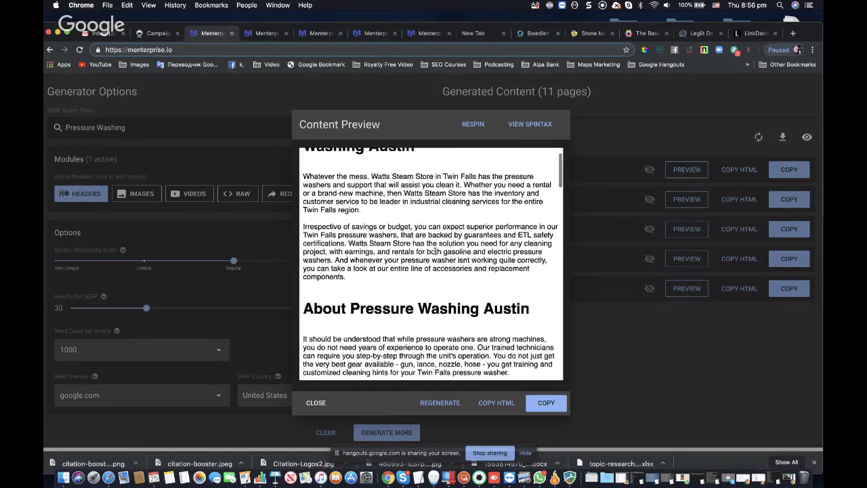
{"action": "scroll", "coordinate": [431, 181], "scroll_direction": "down", "scroll_amount": 10}
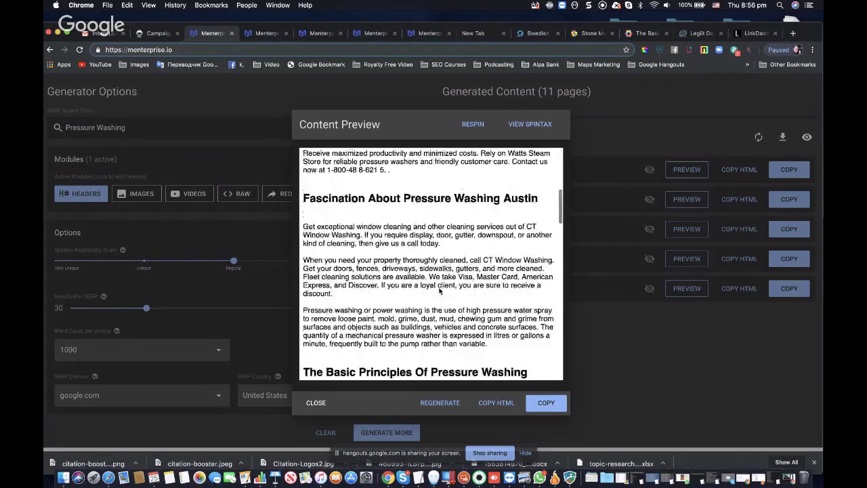
{"action": "scroll", "coordinate": [452, 242], "scroll_direction": "up", "scroll_amount": 4}
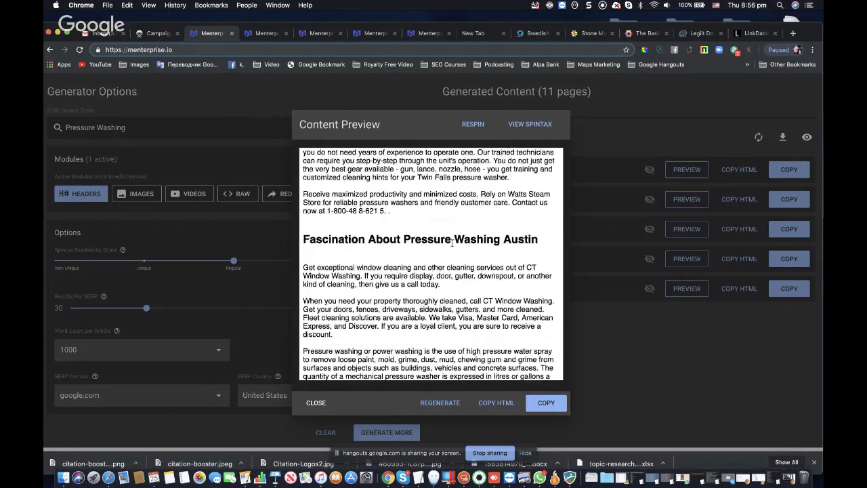
Step: Copy the previewed Pressure Washing Austin article's HTML, paste it into a new TextEdit document and enlarge that document's window
{"action": "scroll", "coordinate": [452, 242], "scroll_direction": "down", "scroll_amount": 4}
{"action": "left_click", "coordinate": [495, 402]}
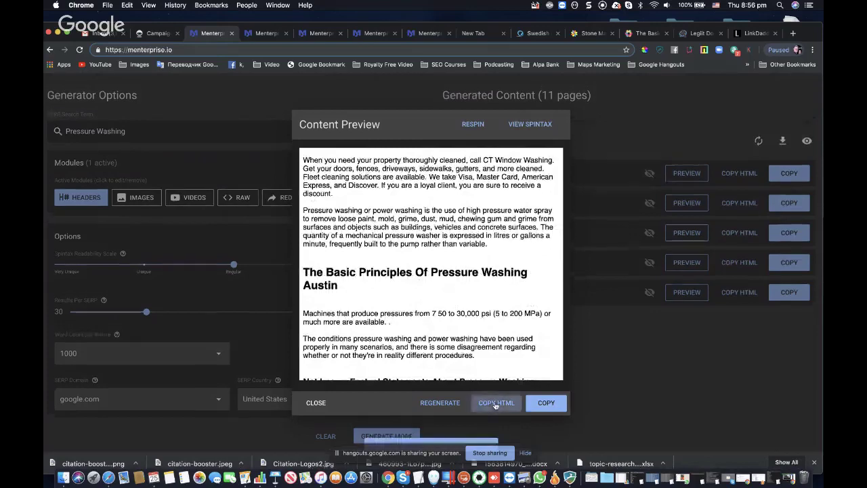
{"action": "left_click", "coordinate": [419, 478]}
{"action": "left_click", "coordinate": [109, 5]}
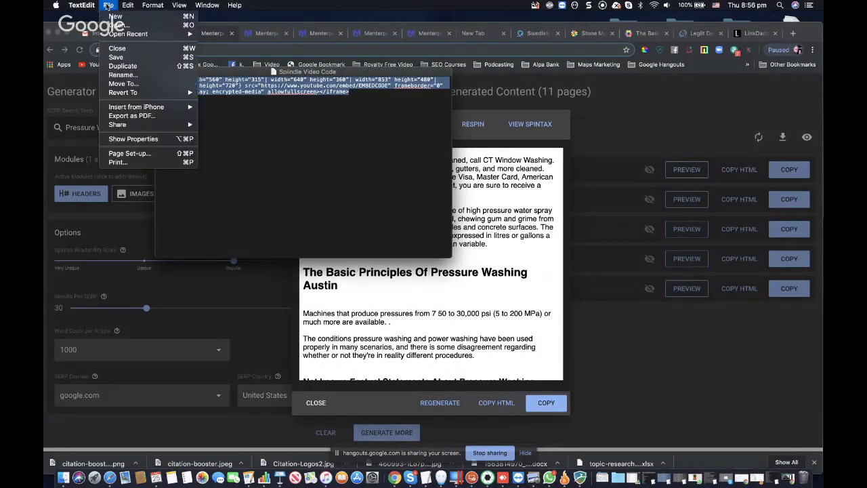
{"action": "left_click", "coordinate": [116, 16]}
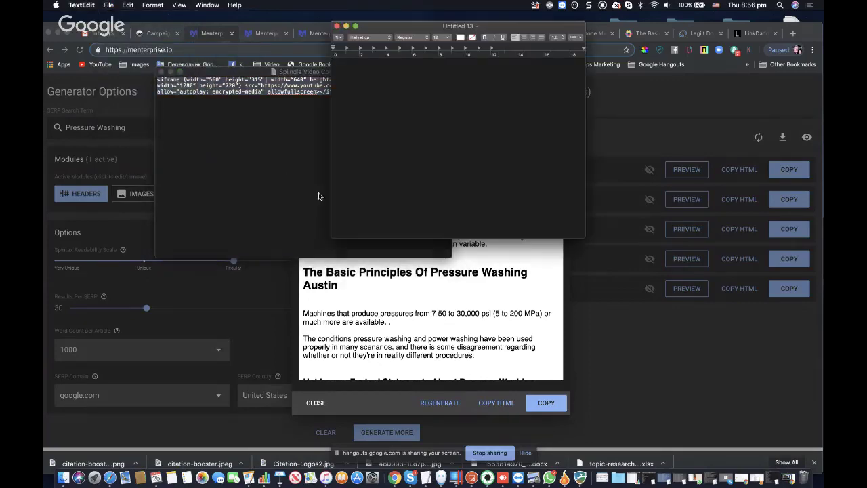
{"action": "key", "text": "super+v"}
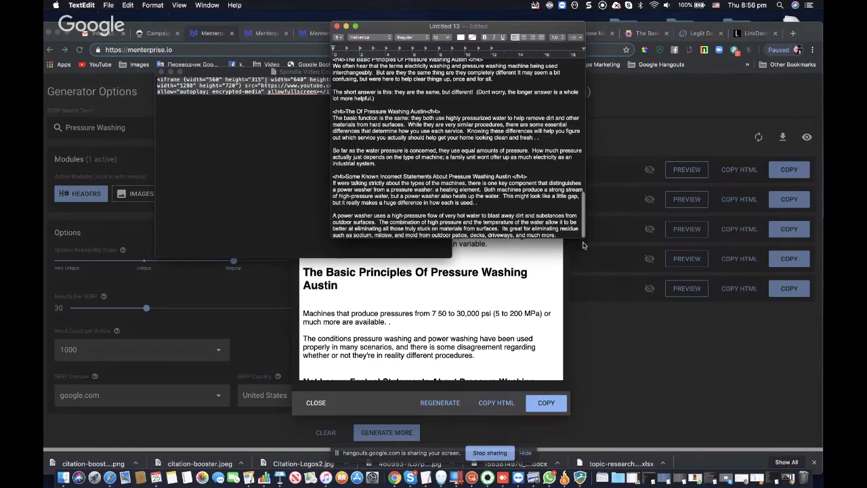
{"action": "left_click_drag", "start_coordinate": [584, 238], "coordinate": [755, 394]}
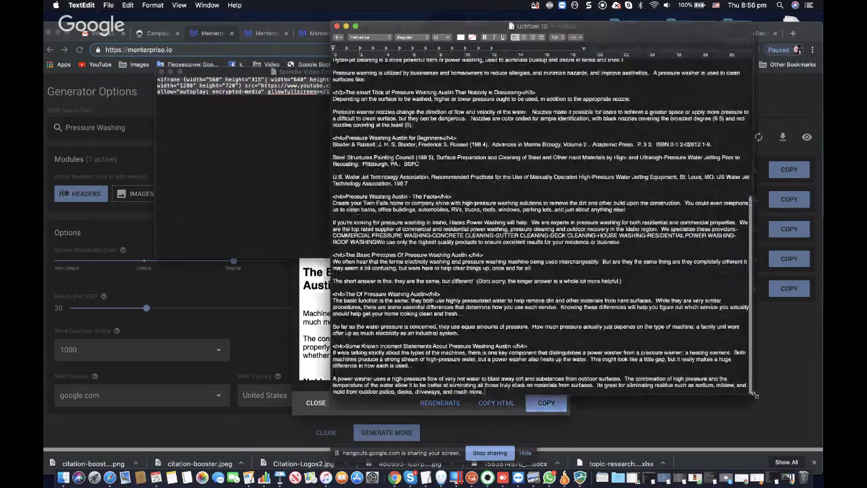
Step: Read through the pasted HTML from start to end and examine the h1 to h4 tags around the Pressure Washing Austin headers
{"action": "scroll", "coordinate": [514, 224], "scroll_direction": "up", "scroll_amount": 10}
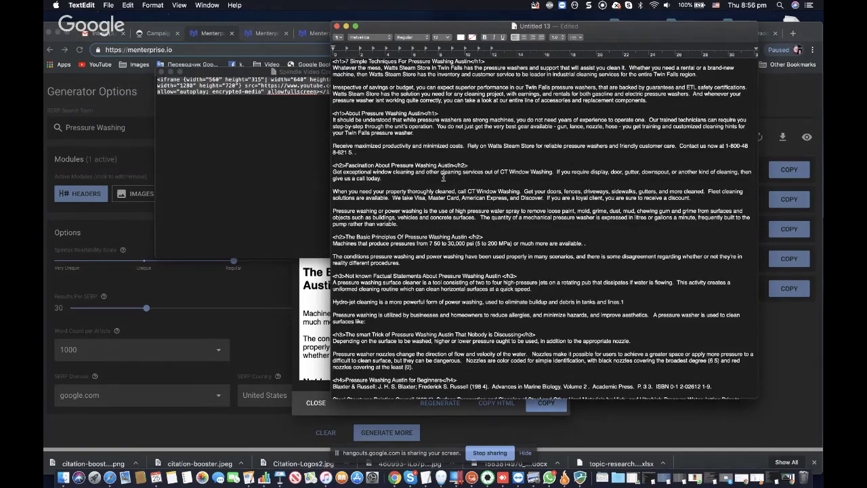
{"action": "scroll", "coordinate": [482, 203], "scroll_direction": "down", "scroll_amount": 3}
{"action": "scroll", "coordinate": [483, 203], "scroll_direction": "down", "scroll_amount": 10}
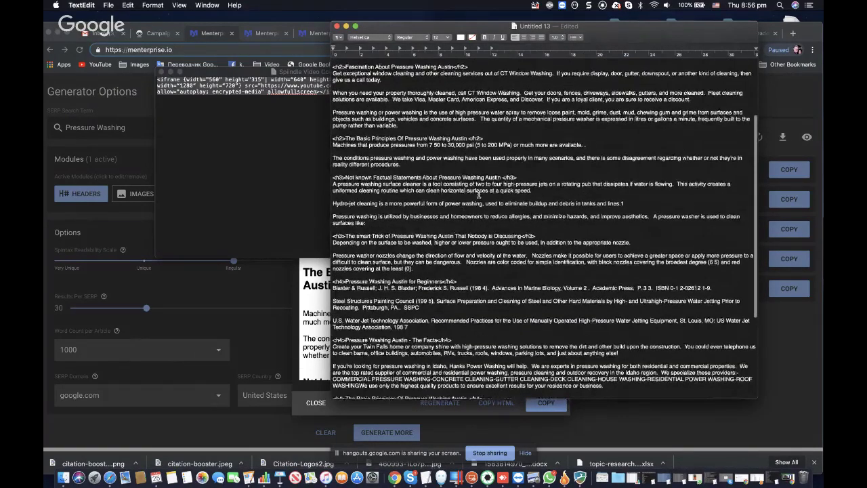
{"action": "scroll", "coordinate": [478, 194], "scroll_direction": "down", "scroll_amount": 3}
{"action": "scroll", "coordinate": [478, 194], "scroll_direction": "down", "scroll_amount": 5}
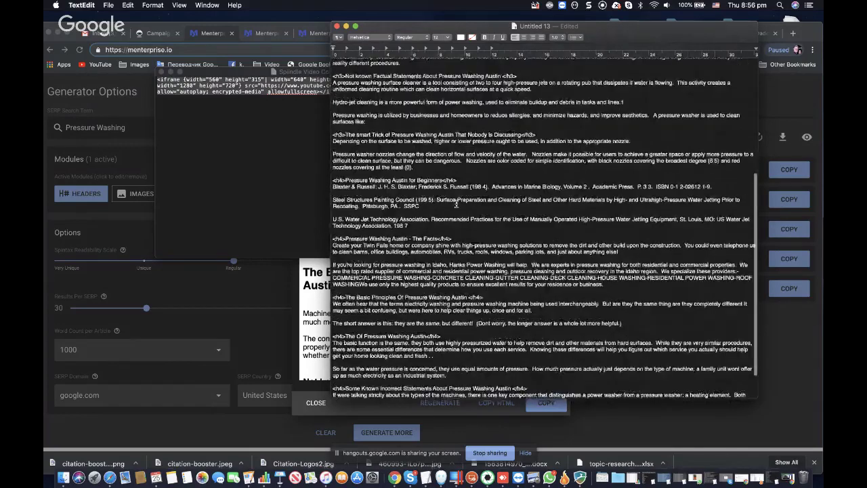
{"action": "scroll", "coordinate": [450, 224], "scroll_direction": "down", "scroll_amount": 2}
{"action": "scroll", "coordinate": [446, 240], "scroll_direction": "down", "scroll_amount": 3}
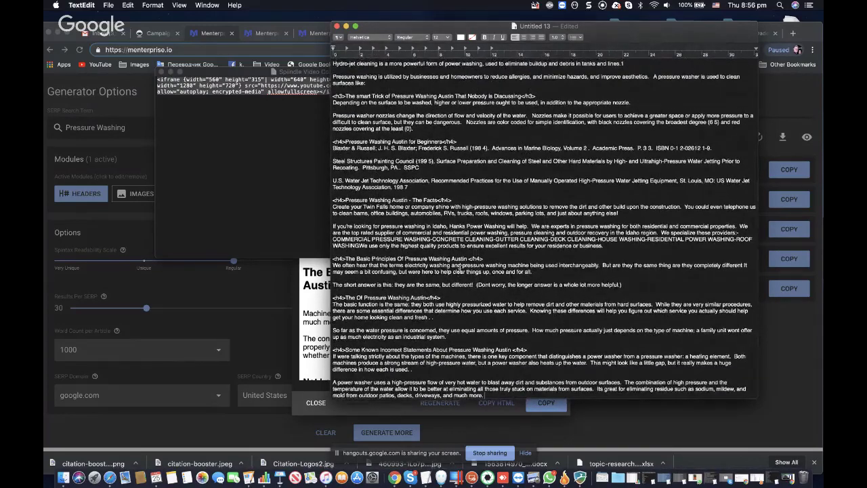
{"action": "scroll", "coordinate": [459, 183], "scroll_direction": "up", "scroll_amount": 10}
{"action": "scroll", "coordinate": [460, 184], "scroll_direction": "up", "scroll_amount": 15}
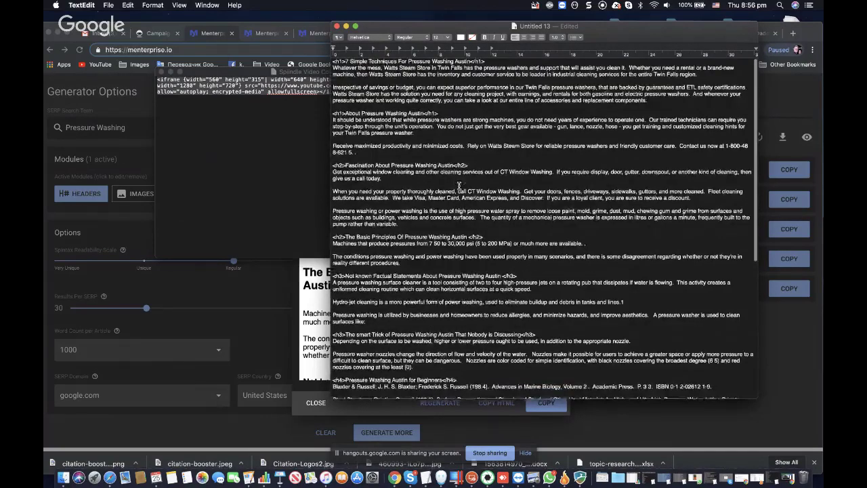
{"action": "left_click", "coordinate": [279, 192]}
{"action": "left_click", "coordinate": [540, 242]}
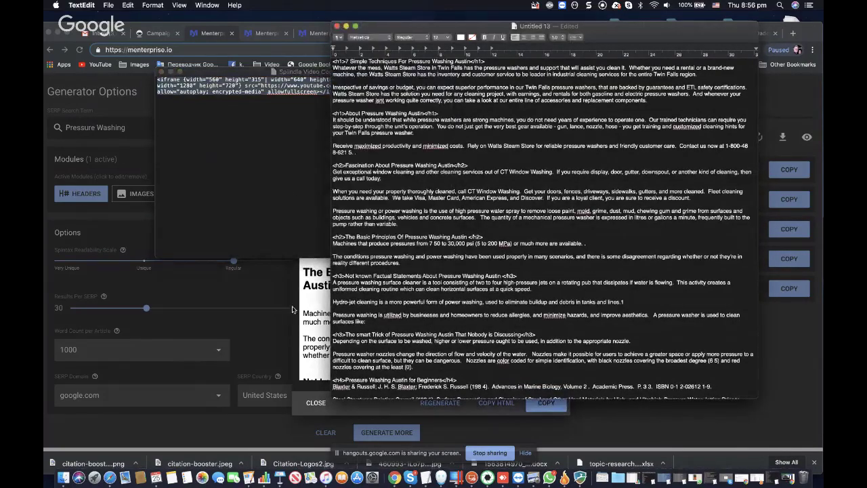
Step: Return to the Menterprise content preview and review the whole Pressure Washing Austin article and its header sizes
{"action": "left_click", "coordinate": [296, 312]}
{"action": "scroll", "coordinate": [396, 315], "scroll_direction": "up", "scroll_amount": 10}
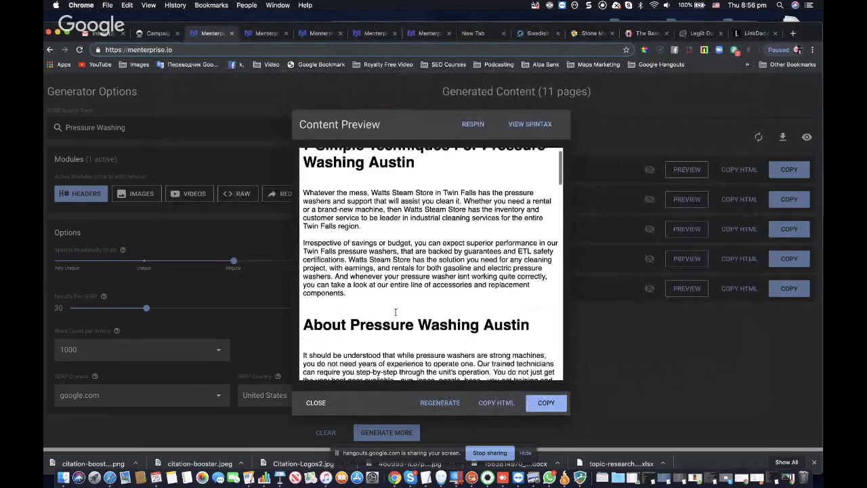
{"action": "scroll", "coordinate": [395, 315], "scroll_direction": "down", "scroll_amount": 10}
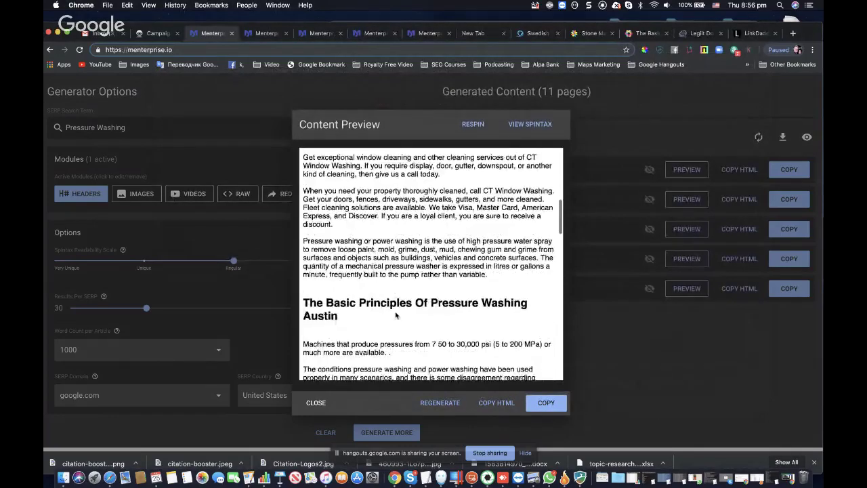
{"action": "scroll", "coordinate": [396, 314], "scroll_direction": "down", "scroll_amount": 15}
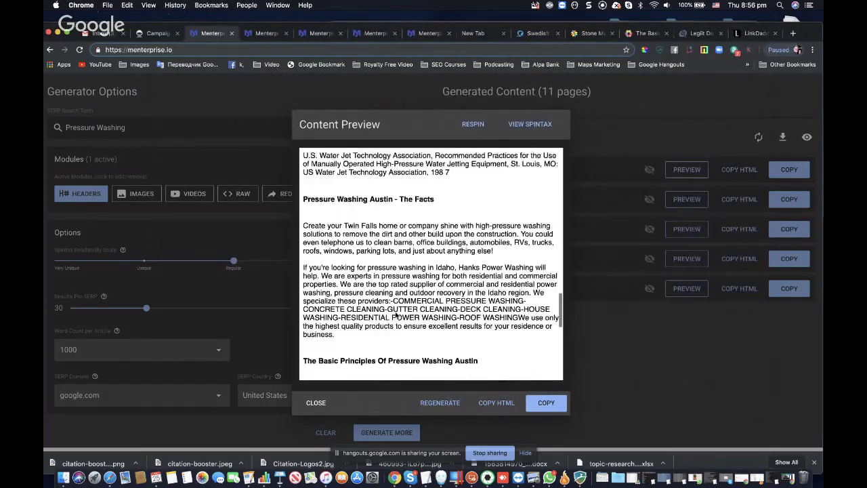
{"action": "scroll", "coordinate": [396, 315], "scroll_direction": "down", "scroll_amount": 8}
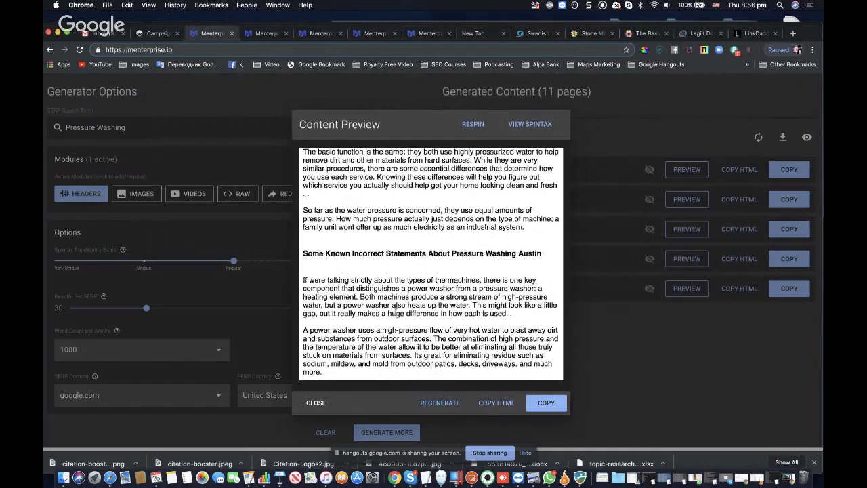
{"action": "scroll", "coordinate": [395, 313], "scroll_direction": "up", "scroll_amount": 3}
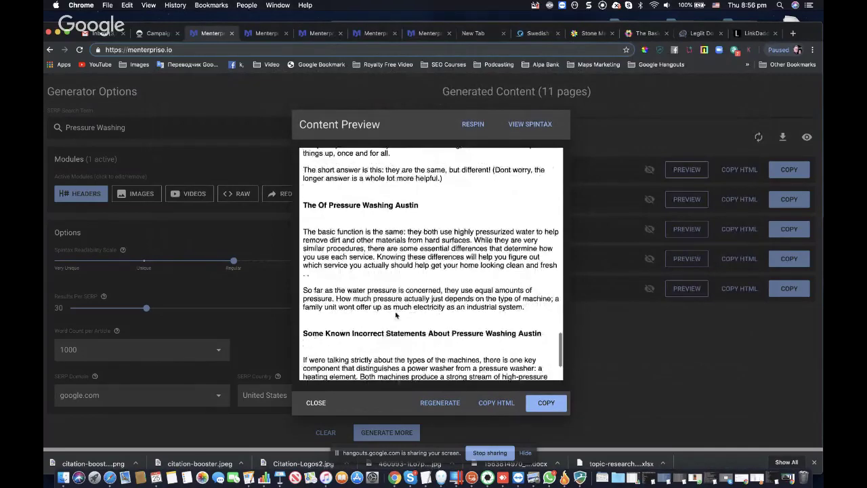
{"action": "scroll", "coordinate": [395, 314], "scroll_direction": "up", "scroll_amount": 20}
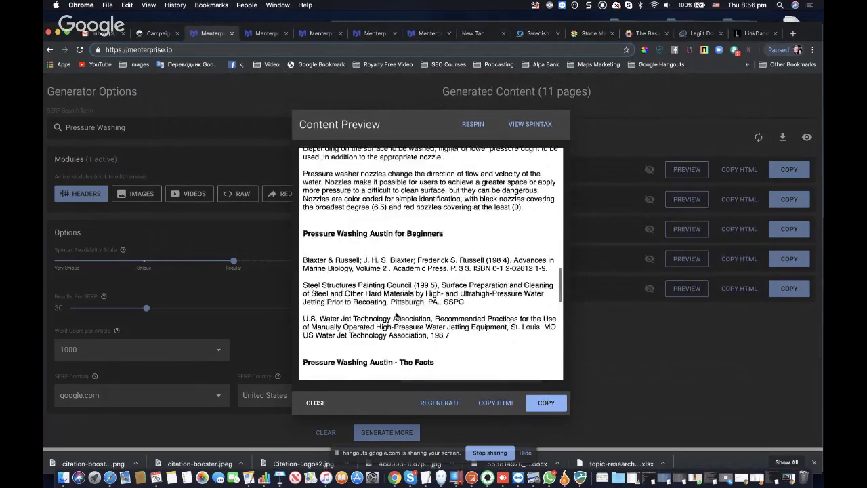
{"action": "scroll", "coordinate": [397, 315], "scroll_direction": "up", "scroll_amount": 10}
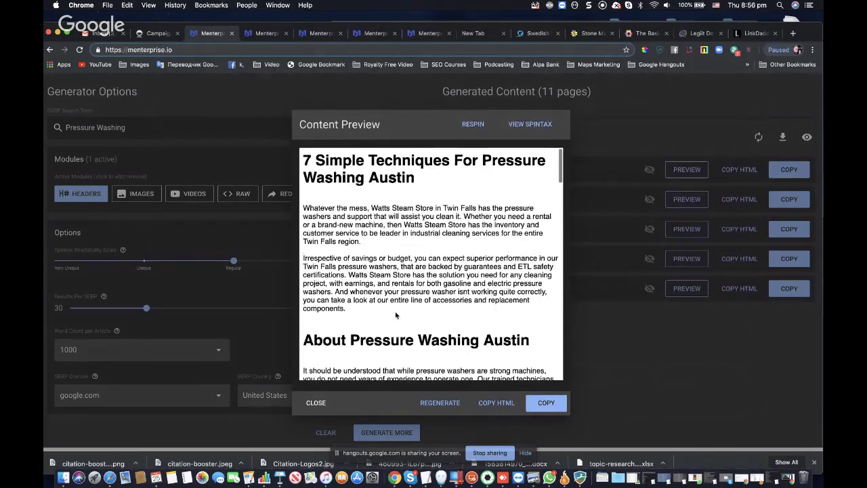
Step: Respin the previewed Pressure Washing Austin article four times, and close the content preview
{"action": "left_click", "coordinate": [474, 125]}
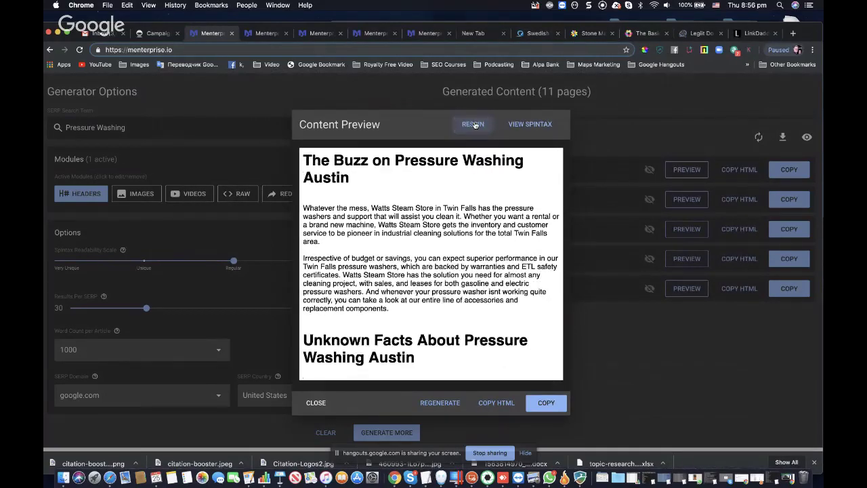
{"action": "left_click", "coordinate": [474, 125]}
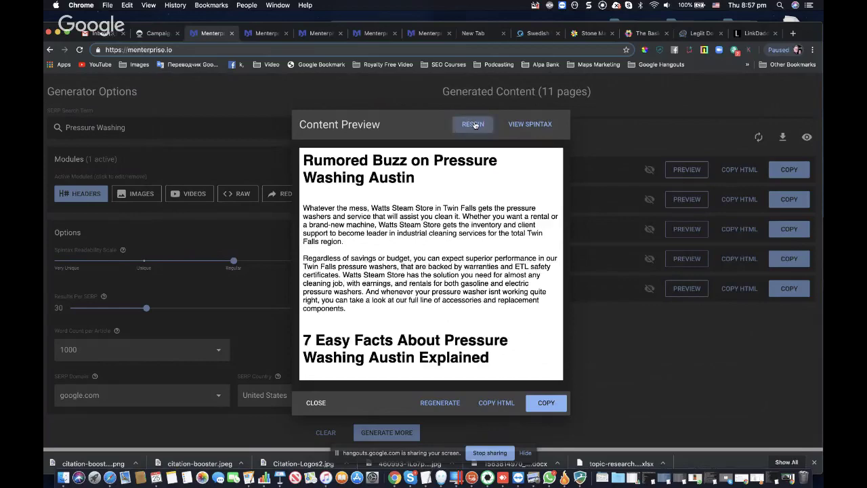
{"action": "left_click", "coordinate": [474, 125]}
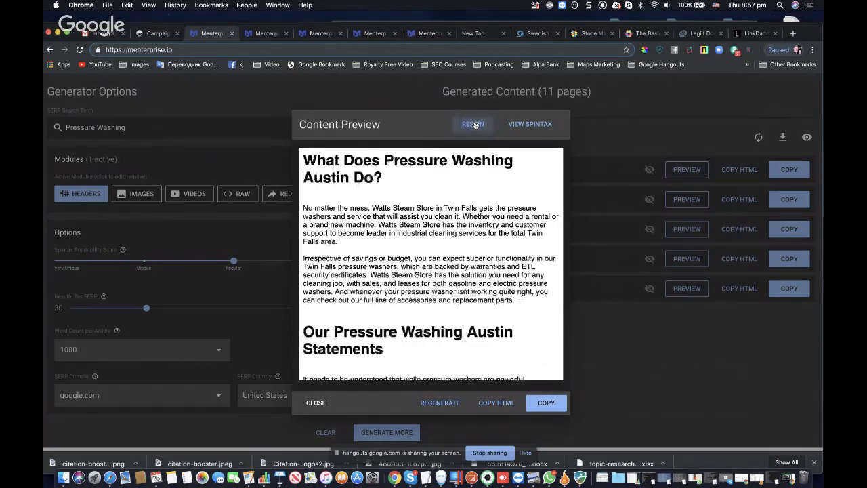
{"action": "left_click", "coordinate": [474, 124]}
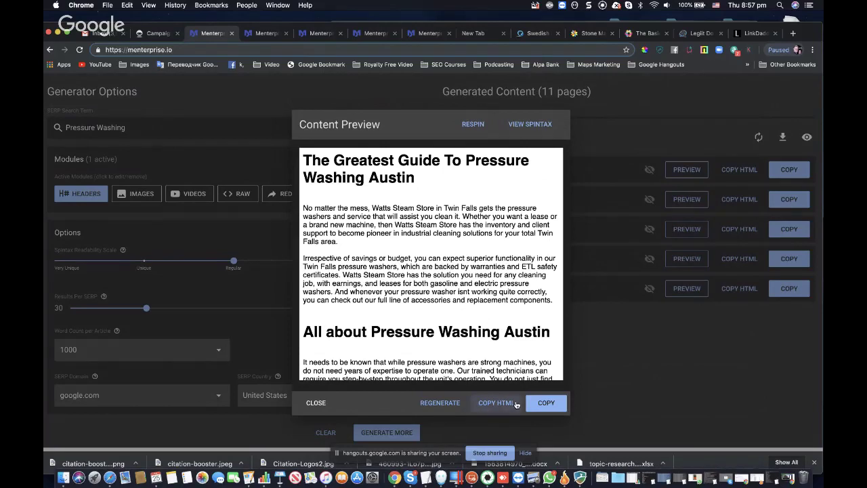
{"action": "left_click", "coordinate": [316, 403]}
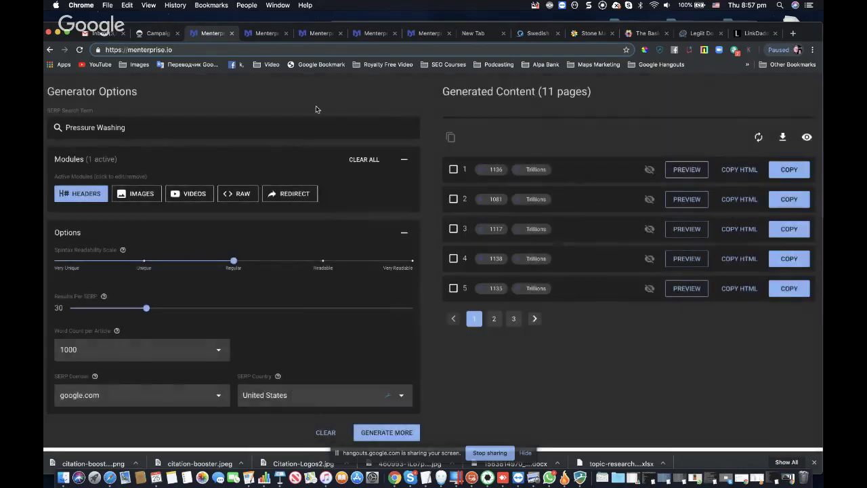
Step: Switch to the SEO Marketplace generator, dismiss its redirect settings and preview the first article to check where it redirects
{"action": "left_click", "coordinate": [267, 33]}
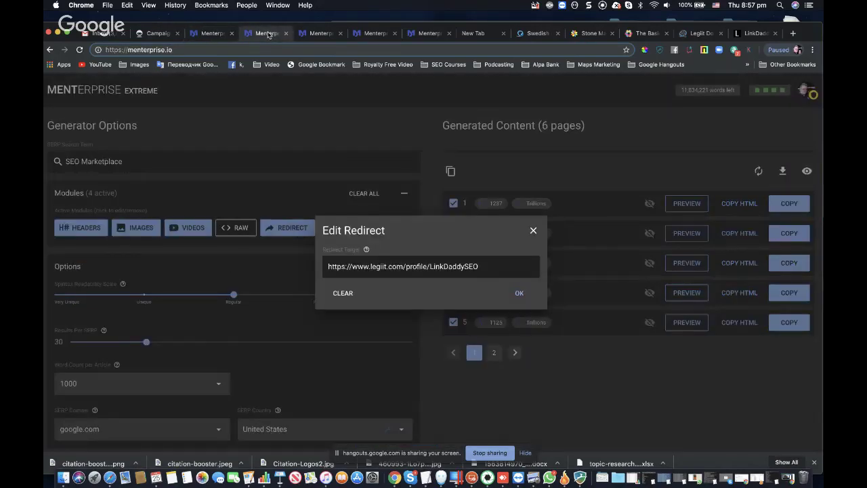
{"action": "left_click", "coordinate": [534, 232]}
{"action": "left_click", "coordinate": [686, 203]}
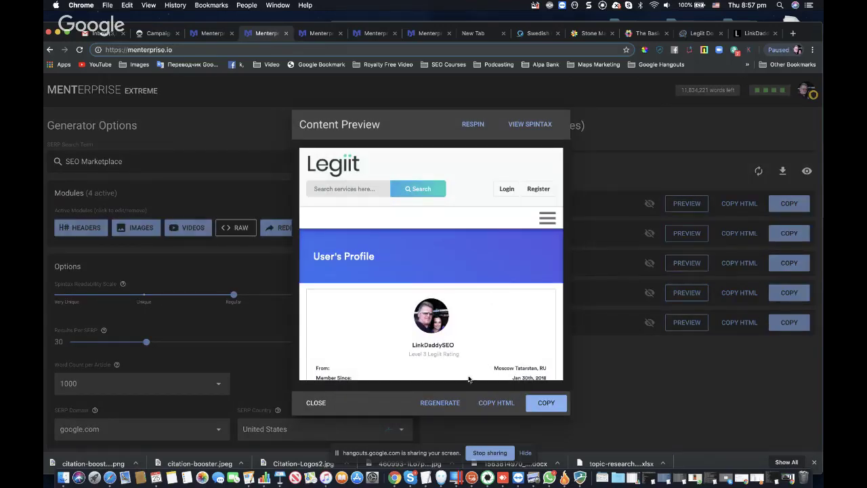
{"action": "left_click", "coordinate": [316, 402]}
Step: Clear the target URL from the SEO Marketplace generator's Redirect module and apply the change
{"action": "left_click", "coordinate": [297, 230]}
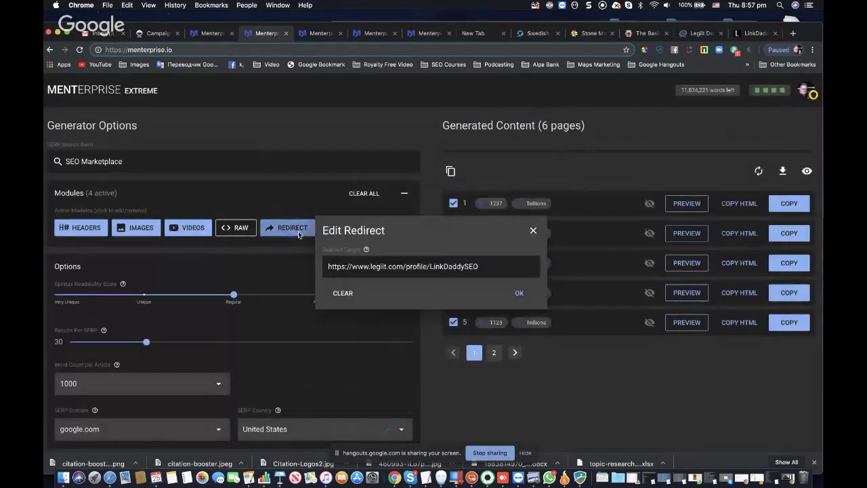
{"action": "left_click_drag", "start_coordinate": [491, 267], "coordinate": [397, 242]}
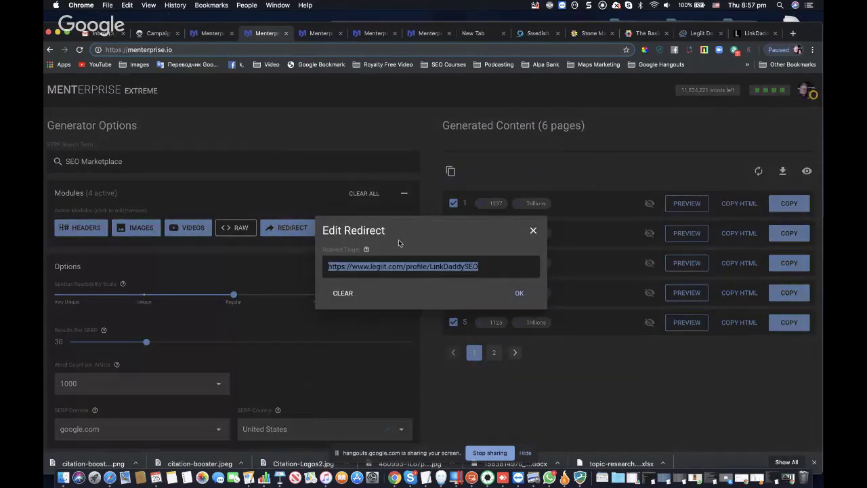
{"action": "left_click", "coordinate": [343, 295]}
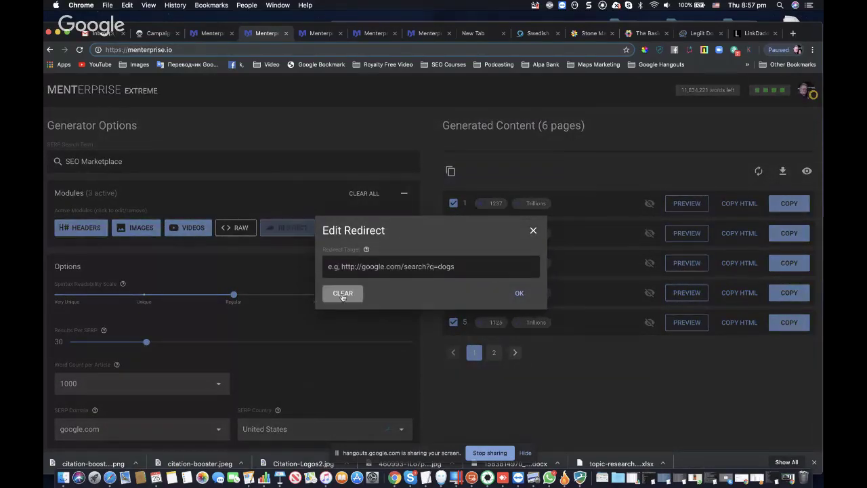
{"action": "left_click", "coordinate": [517, 294]}
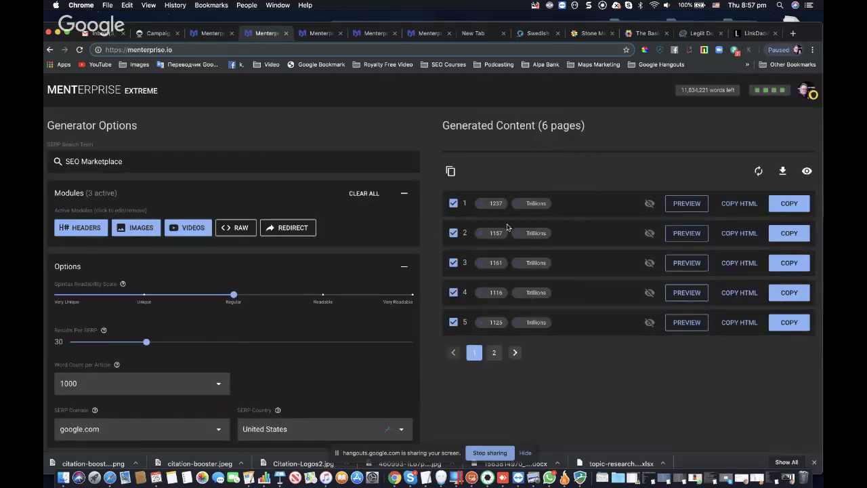
Step: Regenerate the first SEO Marketplace article in its preview, review its headers, video and images, and regenerate it again
{"action": "left_click", "coordinate": [679, 209]}
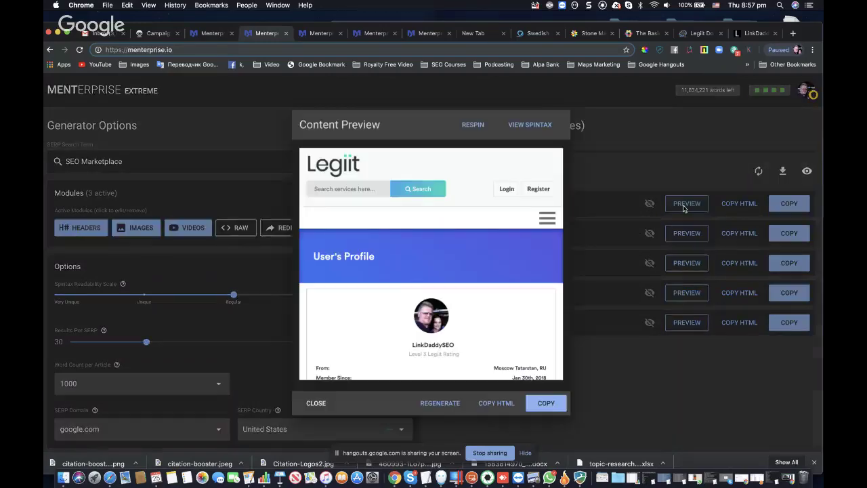
{"action": "left_click", "coordinate": [444, 402]}
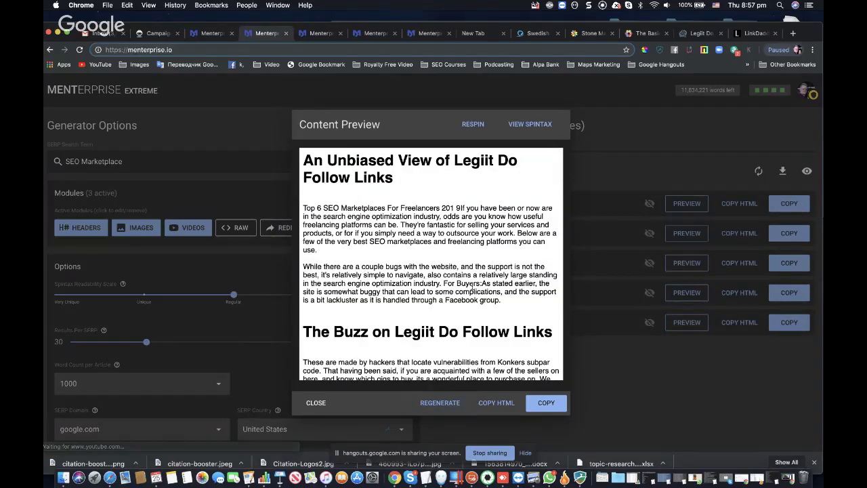
{"action": "scroll", "coordinate": [472, 285], "scroll_direction": "down", "scroll_amount": 5}
{"action": "scroll", "coordinate": [472, 286], "scroll_direction": "down", "scroll_amount": 10}
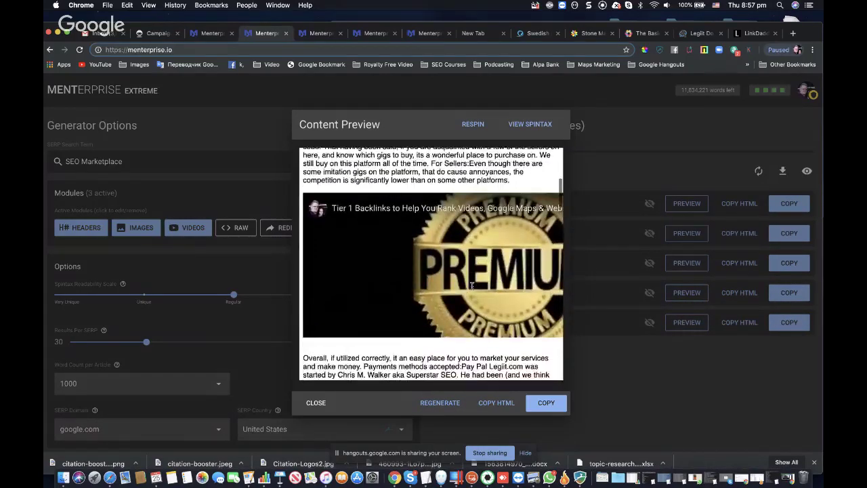
{"action": "scroll", "coordinate": [472, 286], "scroll_direction": "down", "scroll_amount": 10}
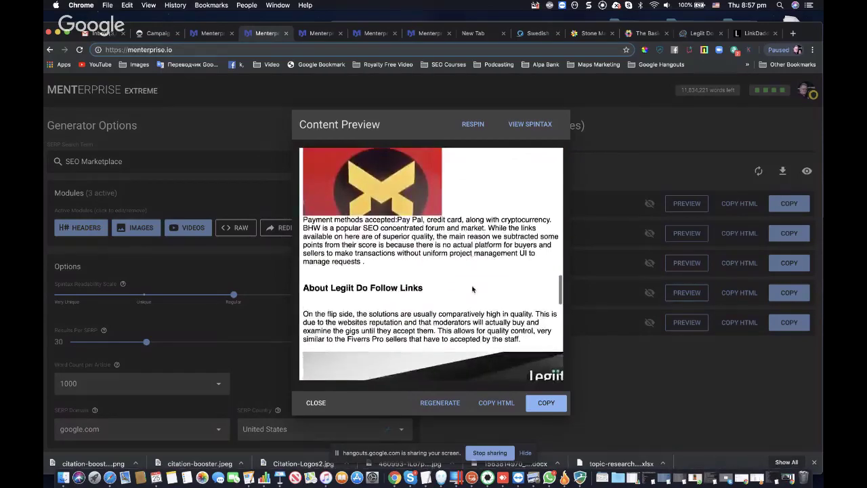
{"action": "scroll", "coordinate": [472, 290], "scroll_direction": "down", "scroll_amount": 5}
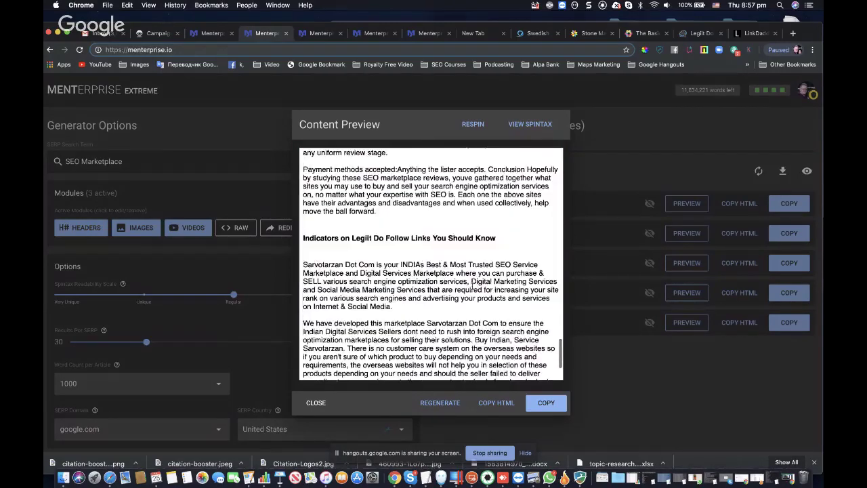
{"action": "scroll", "coordinate": [472, 287], "scroll_direction": "down", "scroll_amount": 2}
{"action": "left_click", "coordinate": [442, 404]}
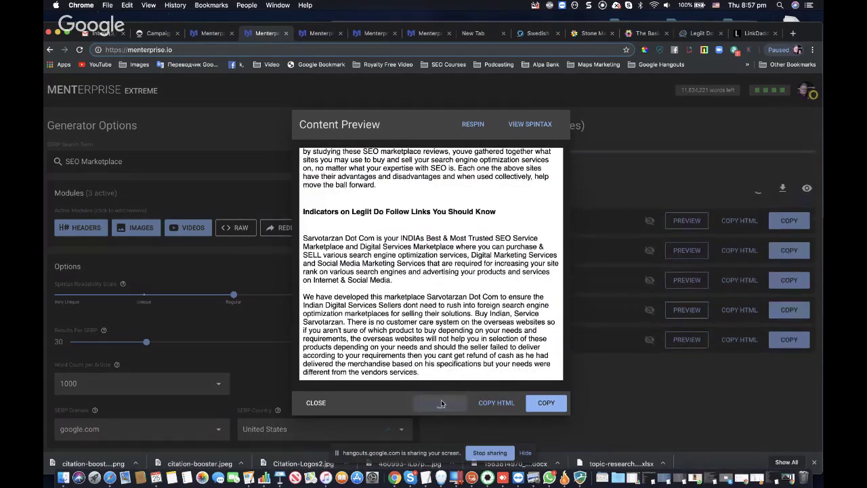
Step: Review the regenerated SEO Marketplace article and regenerate it two more times, checking the headers, images and text of each version
{"action": "scroll", "coordinate": [469, 314], "scroll_direction": "down", "scroll_amount": 5}
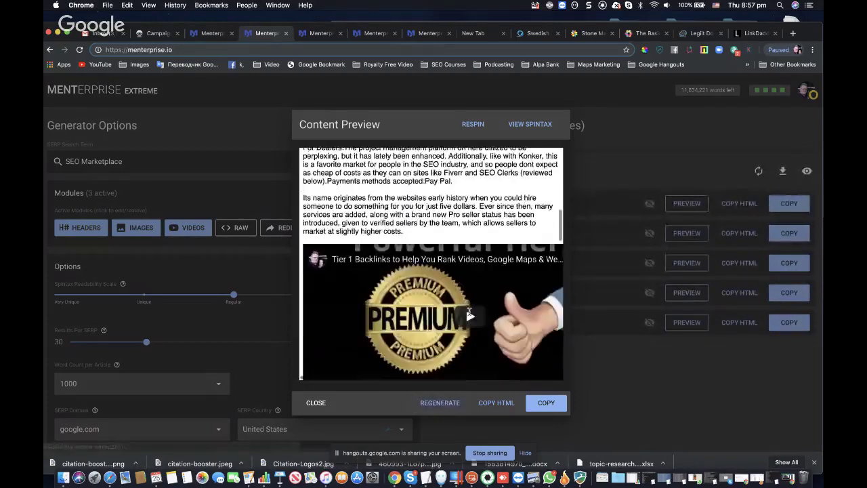
{"action": "scroll", "coordinate": [469, 313], "scroll_direction": "down", "scroll_amount": 10}
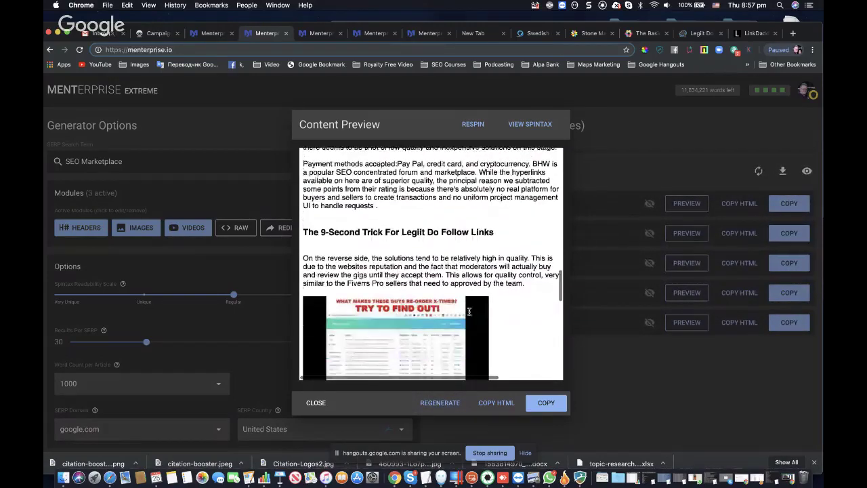
{"action": "left_click", "coordinate": [437, 404]}
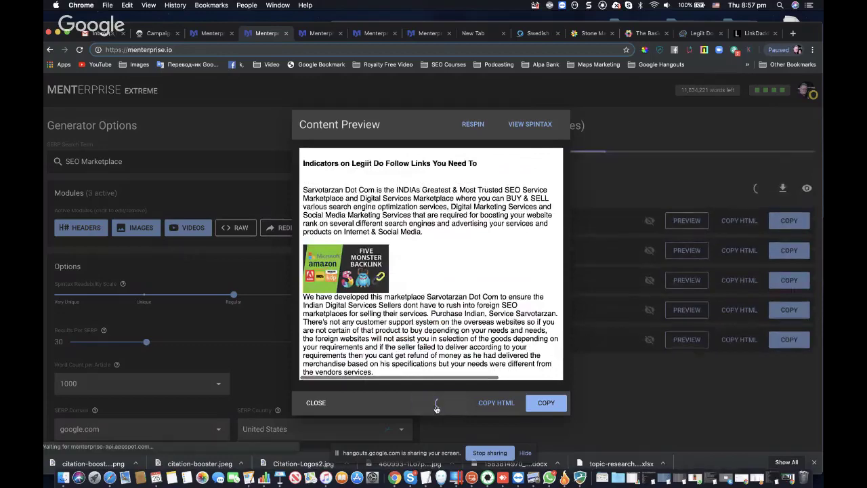
{"action": "scroll", "coordinate": [451, 331], "scroll_direction": "down", "scroll_amount": 15}
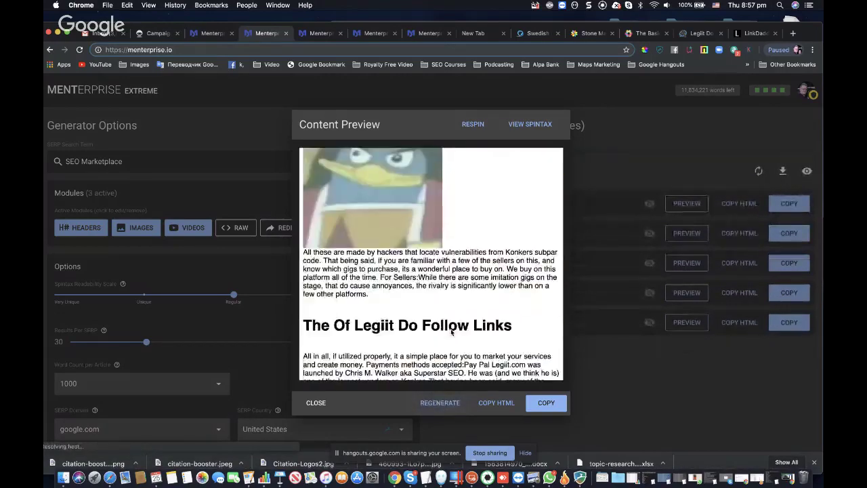
{"action": "scroll", "coordinate": [451, 332], "scroll_direction": "down", "scroll_amount": 10}
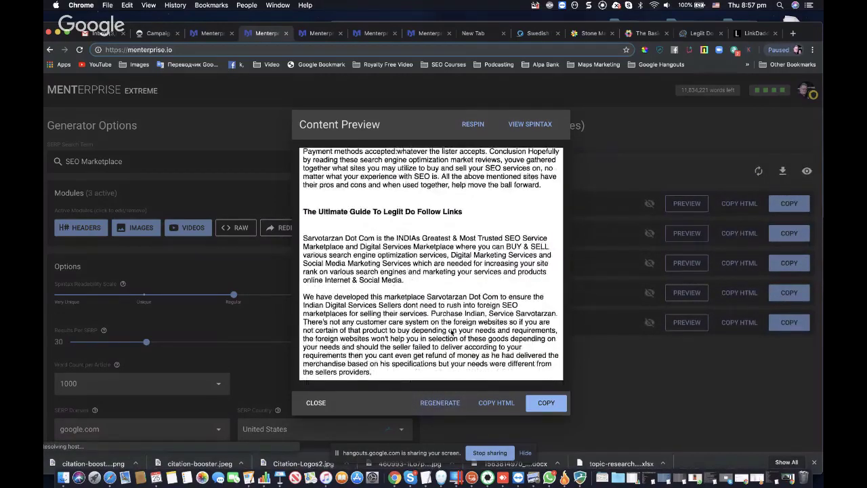
{"action": "left_click", "coordinate": [441, 405]}
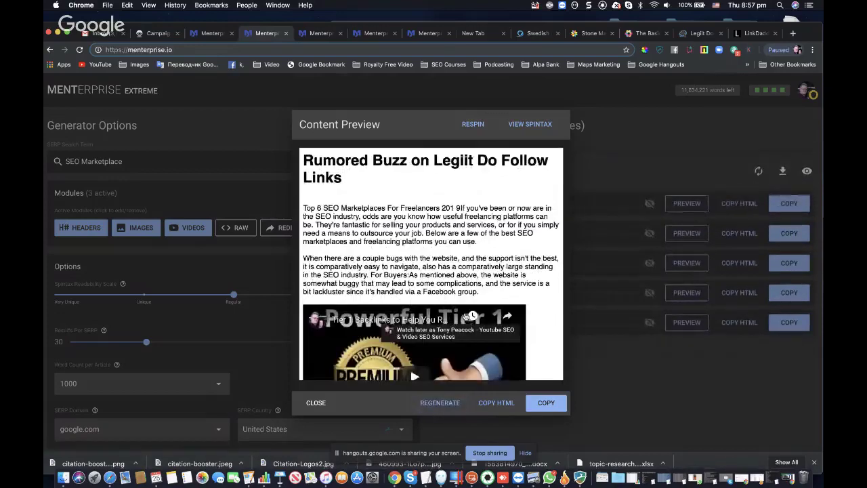
Step: Examine the header, embedded video, Legiit image and body sections throughout the newly regenerated SEO Marketplace article
{"action": "scroll", "coordinate": [465, 316], "scroll_direction": "down", "scroll_amount": 3}
{"action": "scroll", "coordinate": [465, 316], "scroll_direction": "down", "scroll_amount": 6}
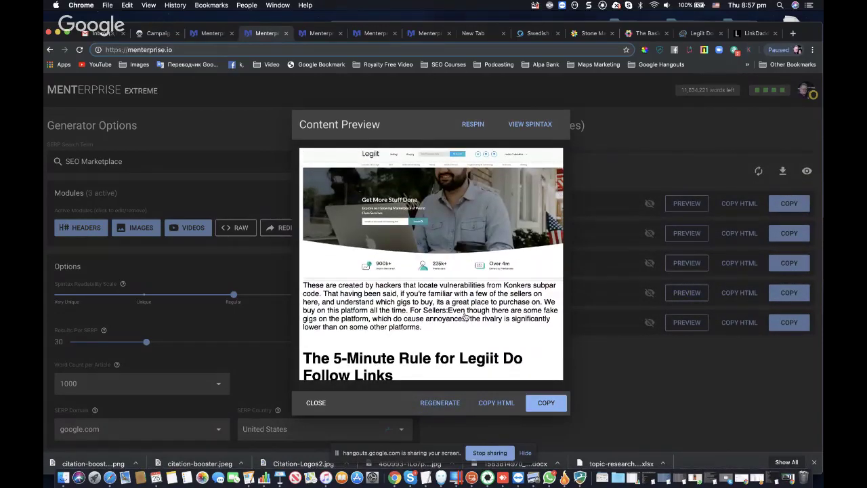
{"action": "scroll", "coordinate": [465, 316], "scroll_direction": "up", "scroll_amount": 5}
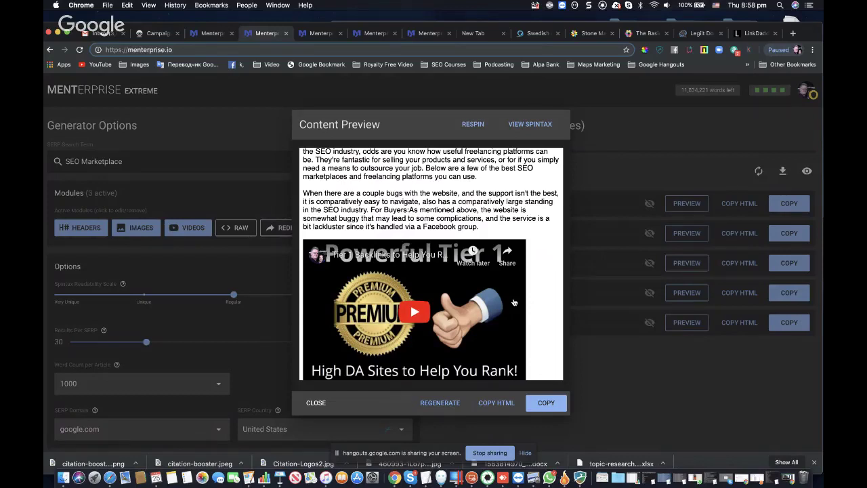
{"action": "scroll", "coordinate": [514, 302], "scroll_direction": "down", "scroll_amount": 2}
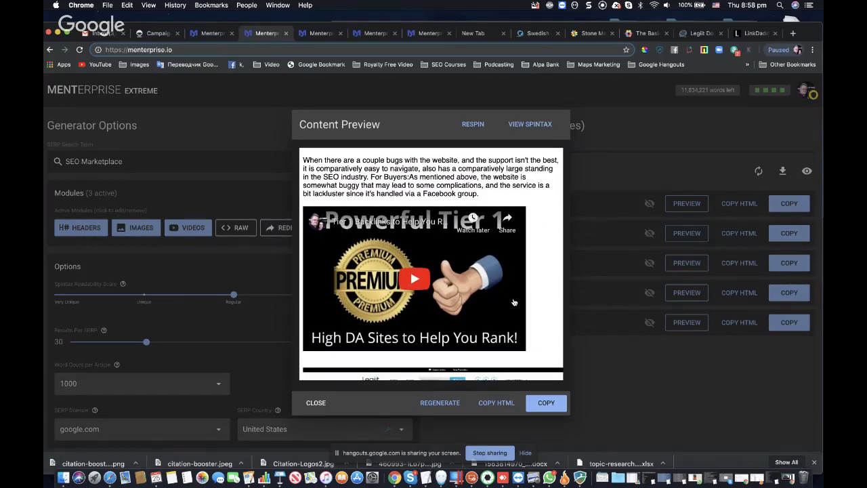
{"action": "scroll", "coordinate": [514, 302], "scroll_direction": "down", "scroll_amount": 1}
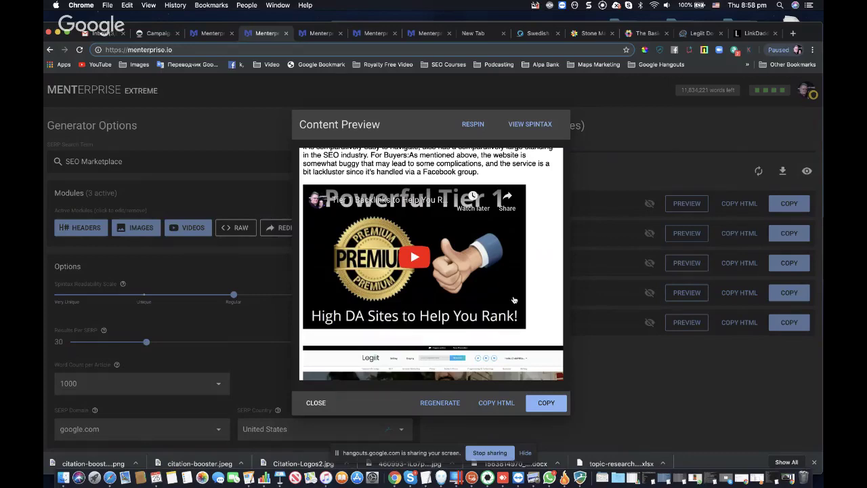
{"action": "scroll", "coordinate": [514, 300], "scroll_direction": "down", "scroll_amount": 10}
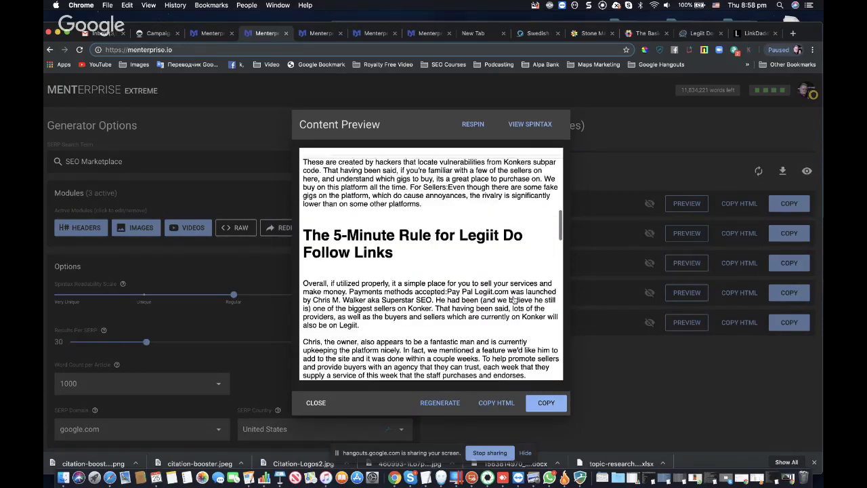
{"action": "scroll", "coordinate": [514, 300], "scroll_direction": "down", "scroll_amount": 14}
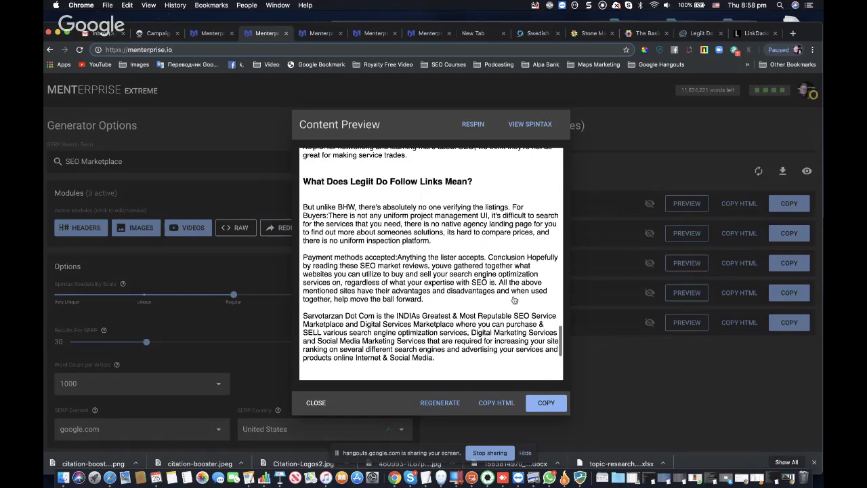
Step: Regenerate the previewed article once more, check its headers from beginning to end, and close the content preview
{"action": "left_click", "coordinate": [445, 406]}
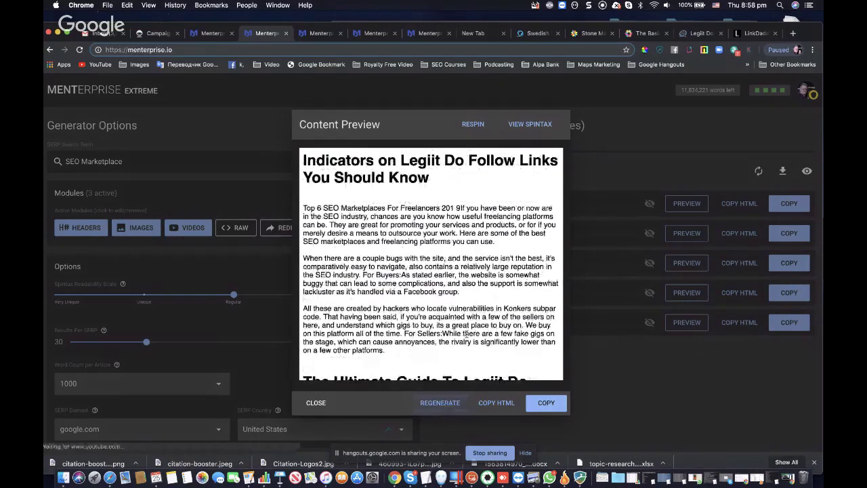
{"action": "scroll", "coordinate": [466, 333], "scroll_direction": "down", "scroll_amount": 15}
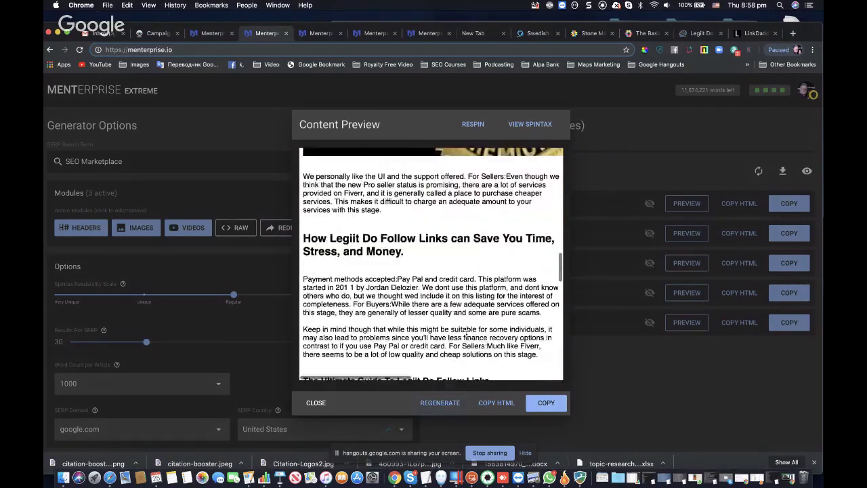
{"action": "scroll", "coordinate": [466, 332], "scroll_direction": "down", "scroll_amount": 15}
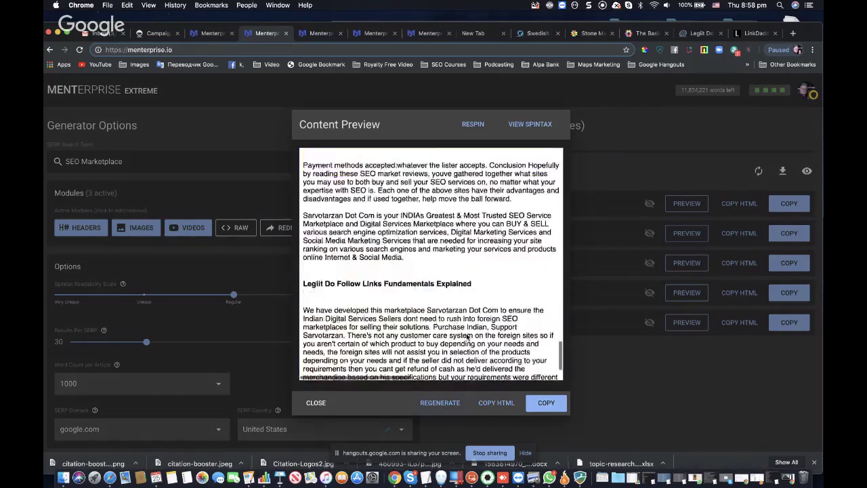
{"action": "scroll", "coordinate": [466, 336], "scroll_direction": "up", "scroll_amount": 20}
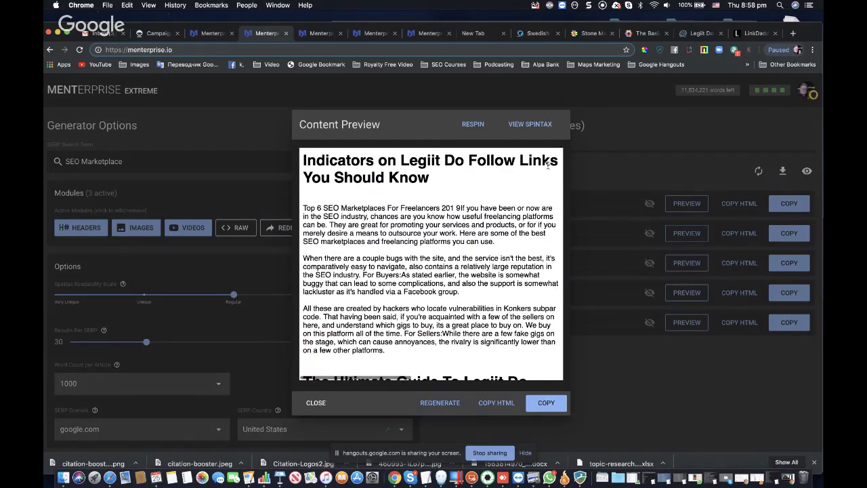
{"action": "left_click", "coordinate": [319, 404]}
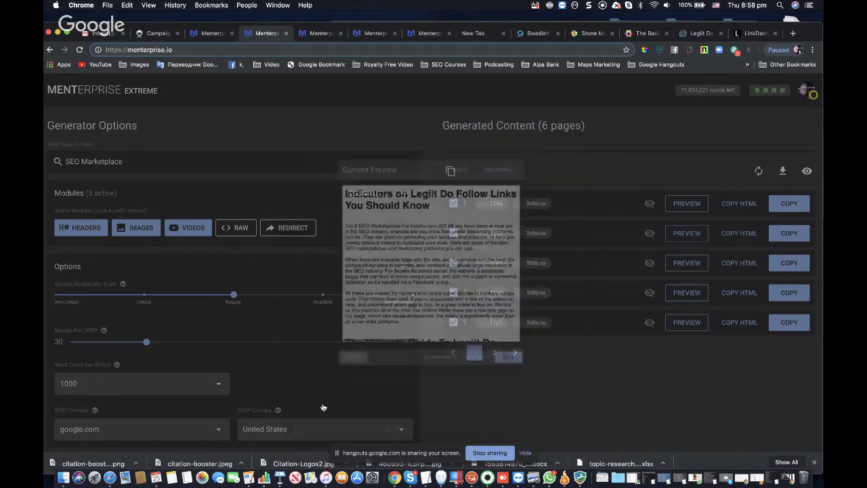
Step: Switch to TextEdit and look through the open documents for the Legiit keyword list, minimizing the Money Robot Video document
{"action": "left_click", "coordinate": [425, 478]}
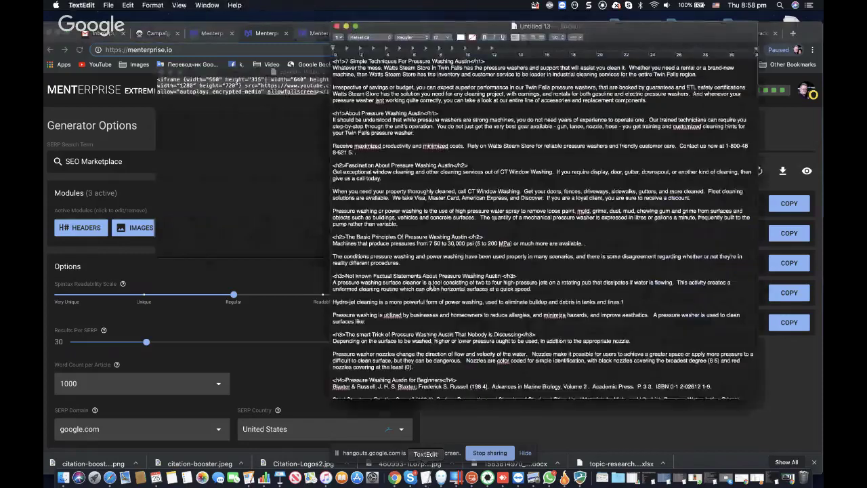
{"action": "scroll", "coordinate": [431, 287], "scroll_direction": "down", "scroll_amount": 1}
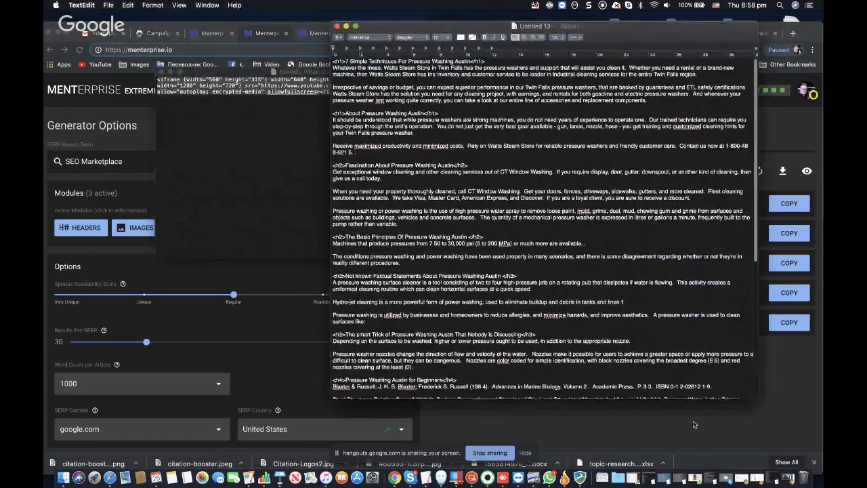
{"action": "left_click", "coordinate": [712, 474]}
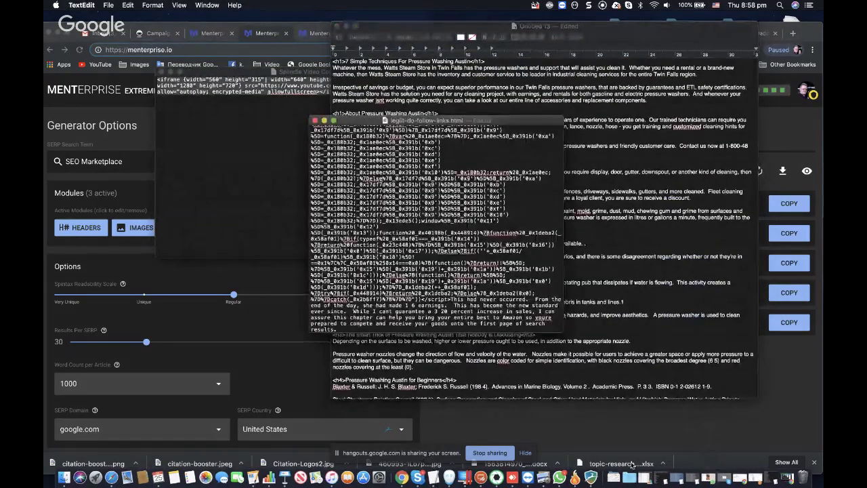
{"action": "left_click", "coordinate": [691, 479]}
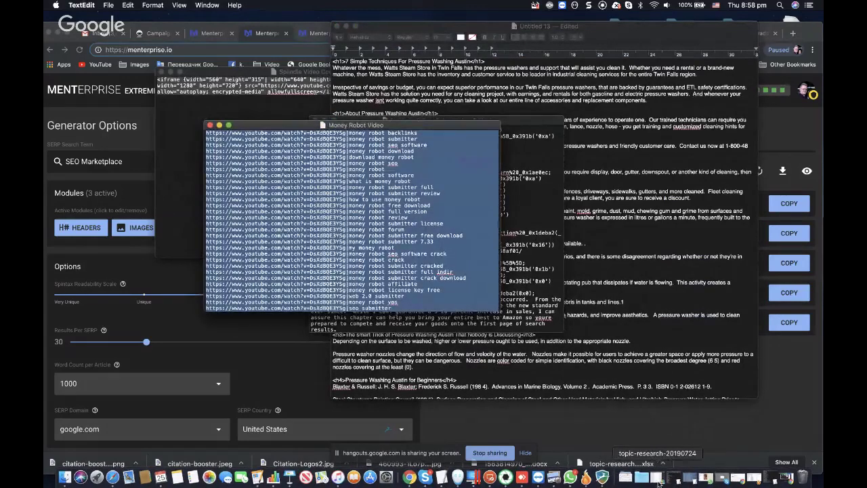
{"action": "left_click", "coordinate": [219, 125]}
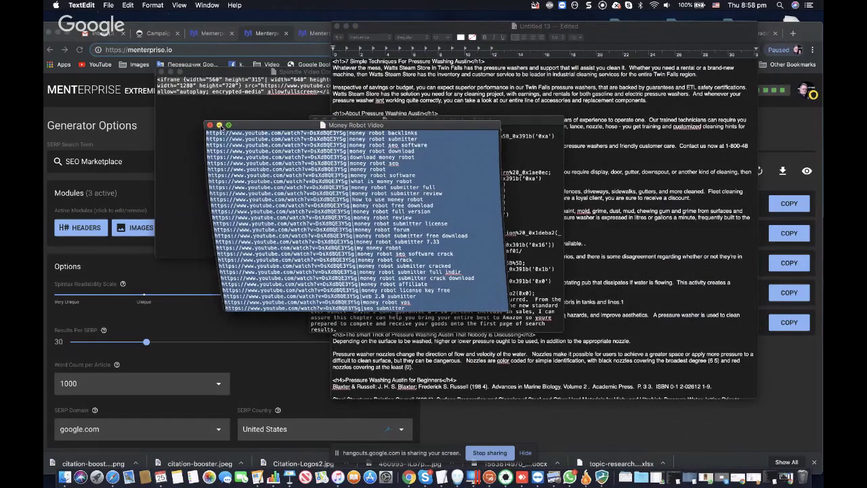
Step: Restore the Untitled 3 document containing the Legiit keywords and copy its entire list
{"action": "left_click", "coordinate": [756, 478]}
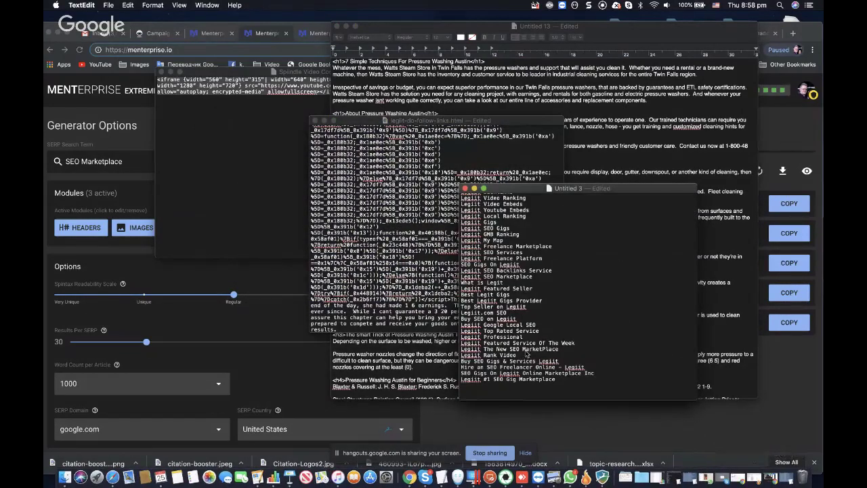
{"action": "triple_click", "coordinate": [499, 339]}
{"action": "key", "text": "super+c"}
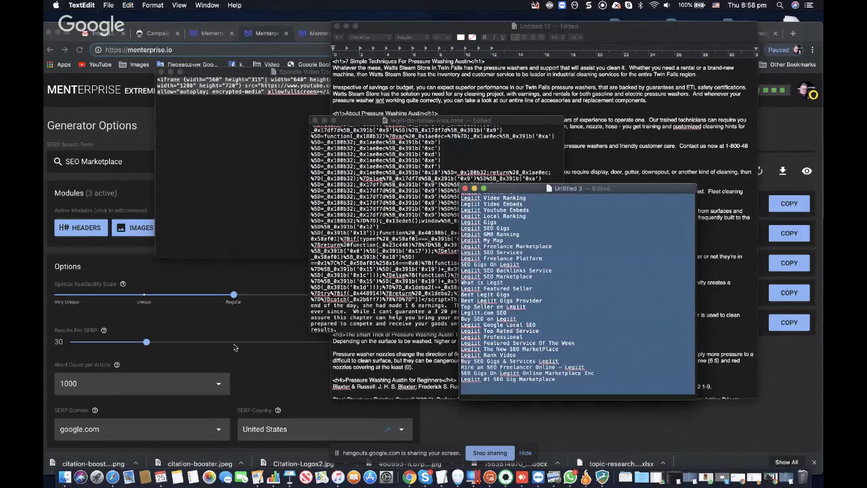
Step: Return to the SEO Marketplace generator, replace the Headers module's Legiit Do Follow Links keyword with the copied list, and apply it
{"action": "left_click", "coordinate": [166, 278]}
{"action": "left_click", "coordinate": [84, 228]}
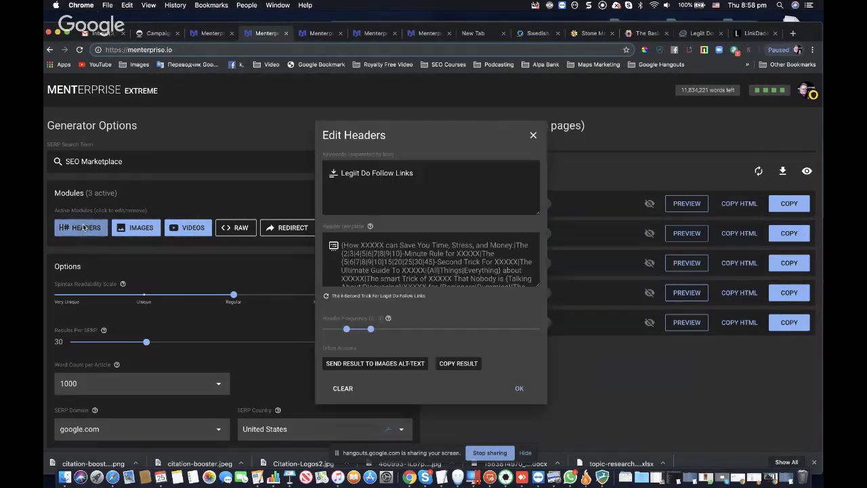
{"action": "left_click_drag", "start_coordinate": [420, 175], "coordinate": [325, 166]}
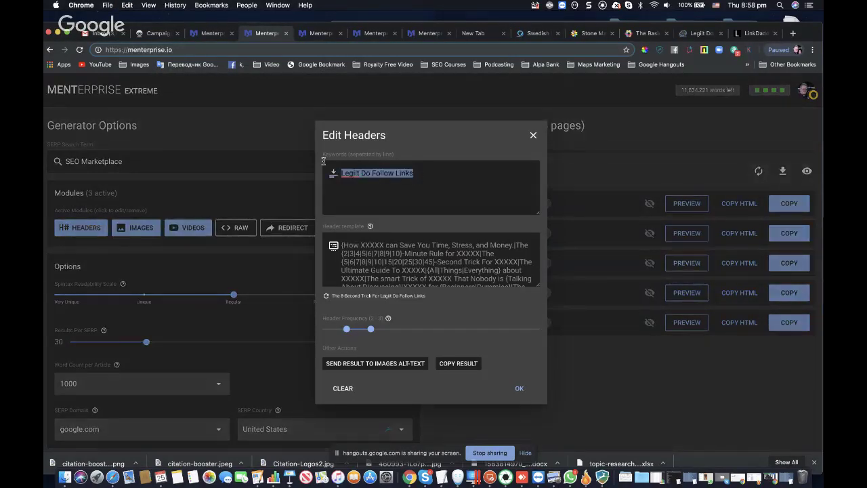
{"action": "key", "text": "BackSpace"}
{"action": "key", "text": "super+v"}
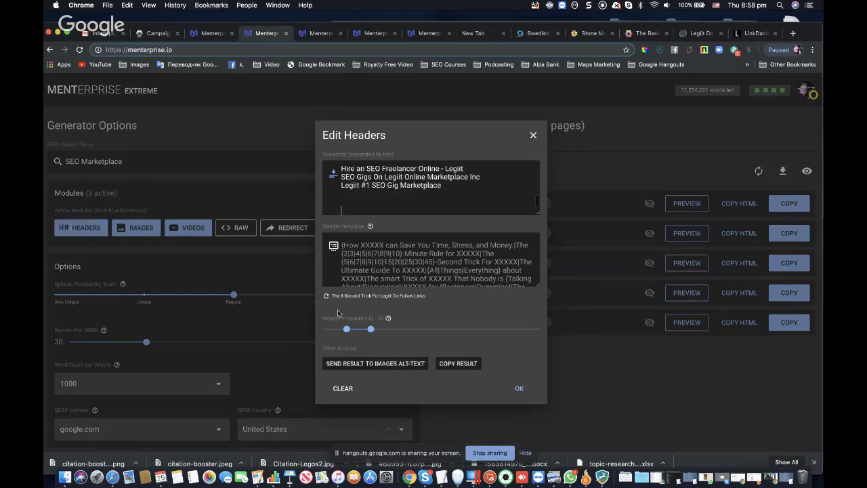
{"action": "left_click", "coordinate": [520, 388]}
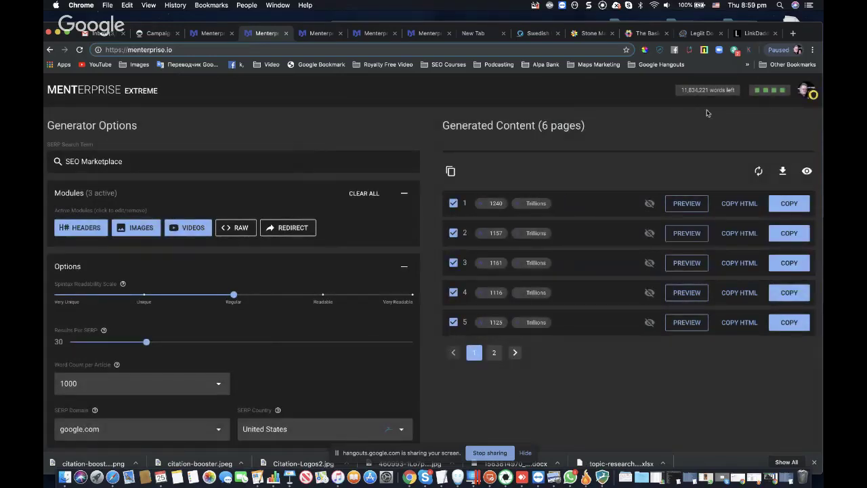
Step: Regenerate all the SEO Marketplace articles with the new header keywords and preview the first one
{"action": "left_click", "coordinate": [759, 170]}
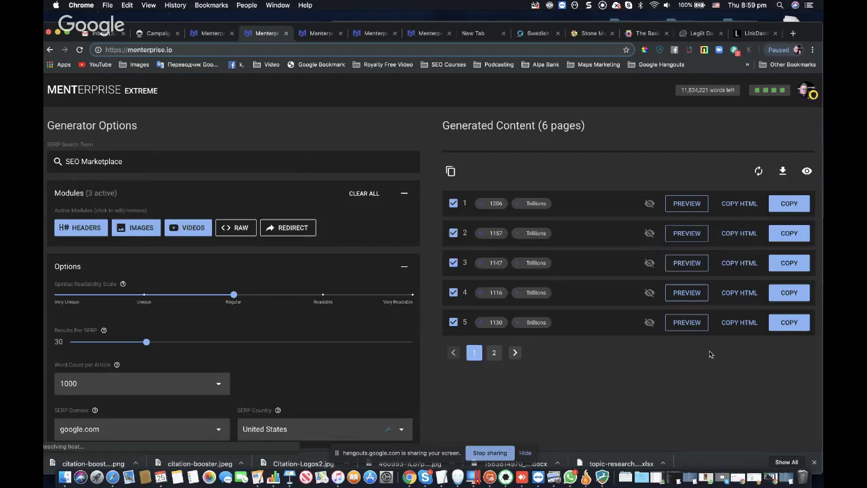
{"action": "left_click", "coordinate": [689, 203]}
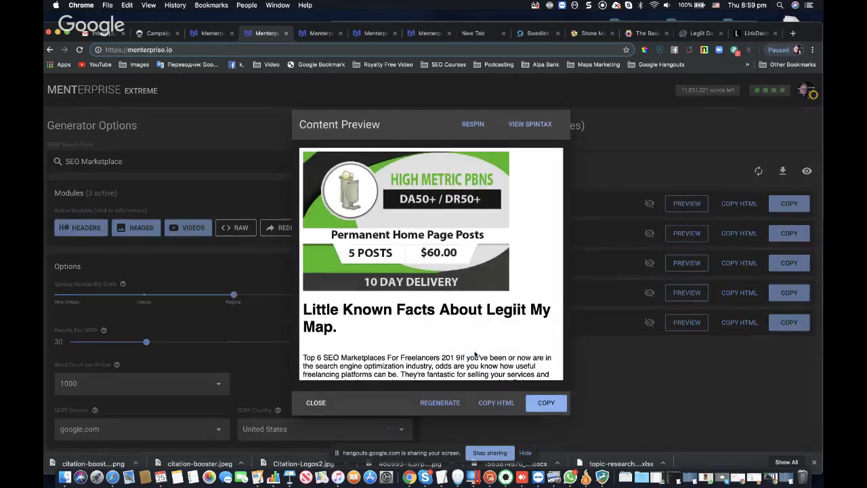
Step: Regenerate the first article in its preview and review the varied Legiit keyword headers in its sections
{"action": "left_click", "coordinate": [440, 402]}
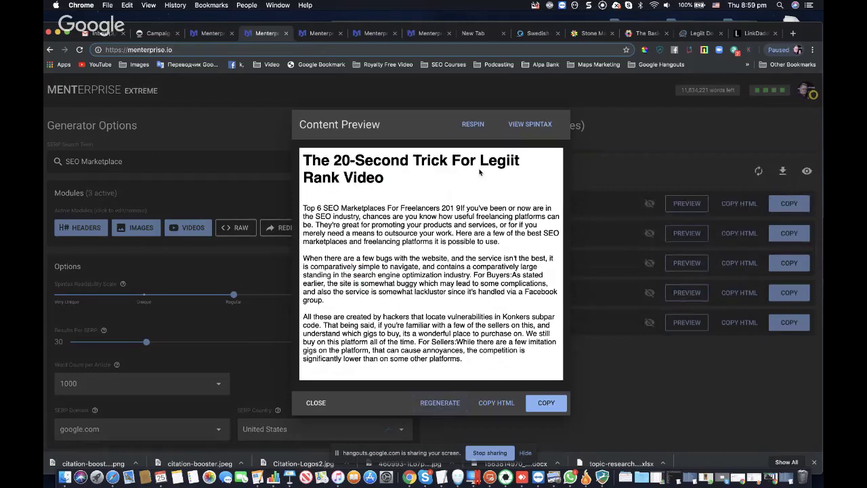
{"action": "scroll", "coordinate": [448, 230], "scroll_direction": "down", "scroll_amount": 3}
{"action": "scroll", "coordinate": [449, 230], "scroll_direction": "down", "scroll_amount": 1}
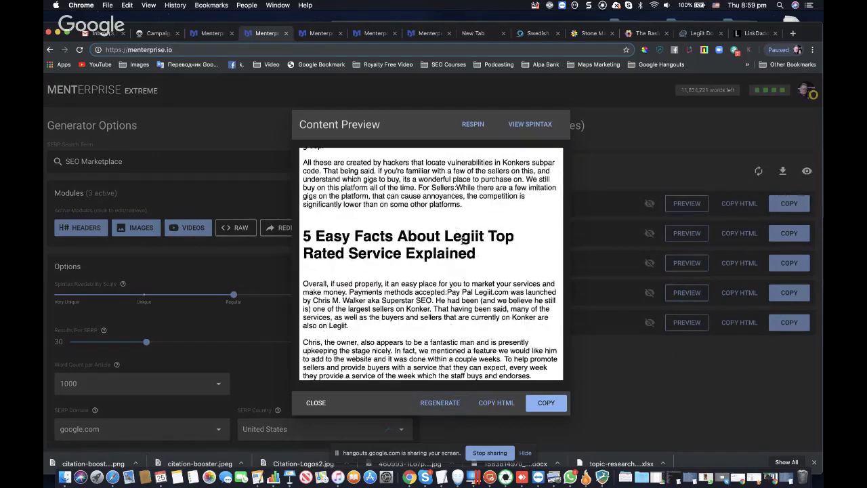
{"action": "scroll", "coordinate": [391, 264], "scroll_direction": "down", "scroll_amount": 8}
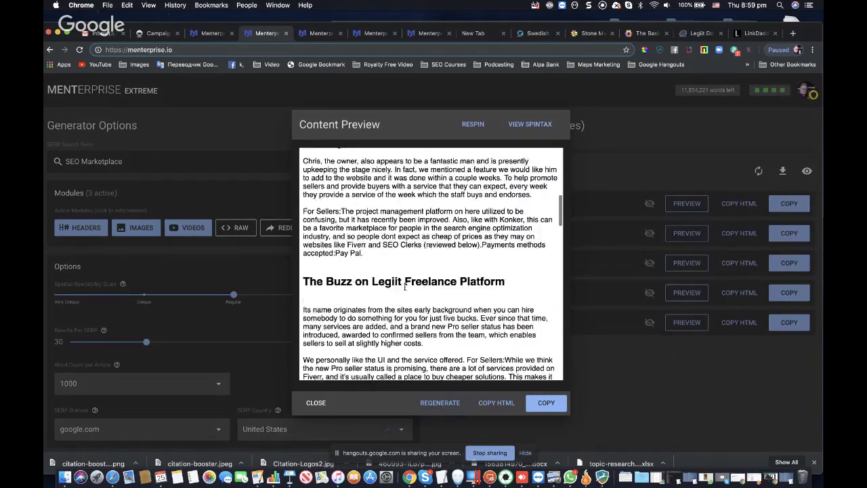
{"action": "scroll", "coordinate": [393, 242], "scroll_direction": "down", "scroll_amount": 2}
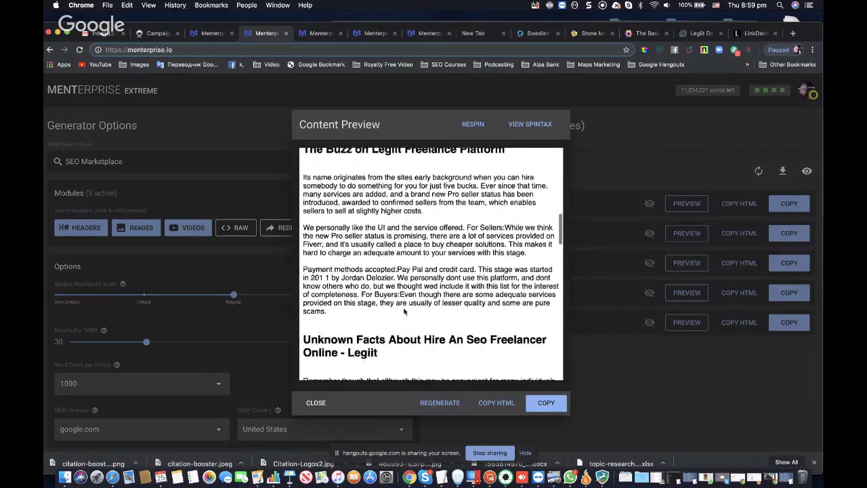
{"action": "scroll", "coordinate": [404, 311], "scroll_direction": "down", "scroll_amount": 4}
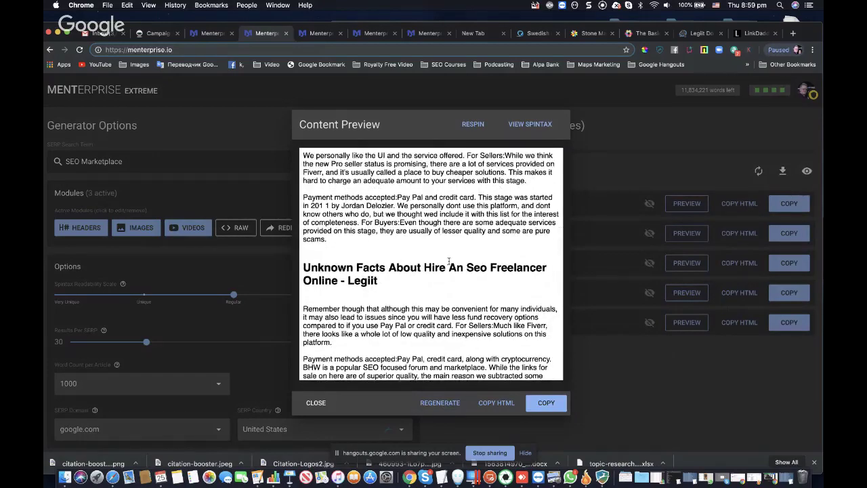
Step: Review the remaining headers, video and images of the regenerated first SEO Marketplace article, and close its preview
{"action": "scroll", "coordinate": [448, 260], "scroll_direction": "down", "scroll_amount": 5}
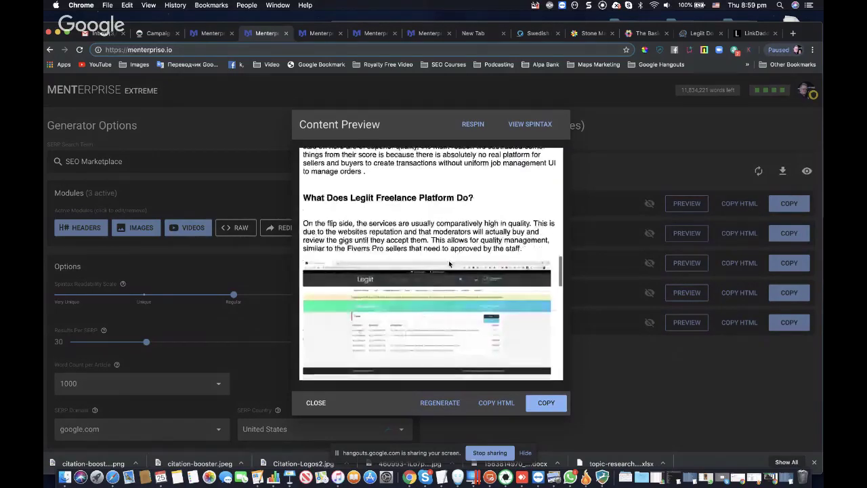
{"action": "scroll", "coordinate": [448, 260], "scroll_direction": "down", "scroll_amount": 10}
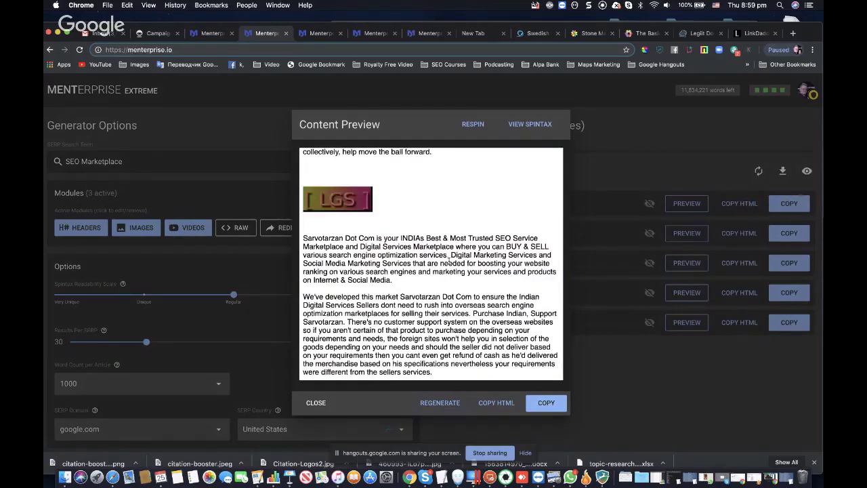
{"action": "scroll", "coordinate": [448, 261], "scroll_direction": "up", "scroll_amount": 20}
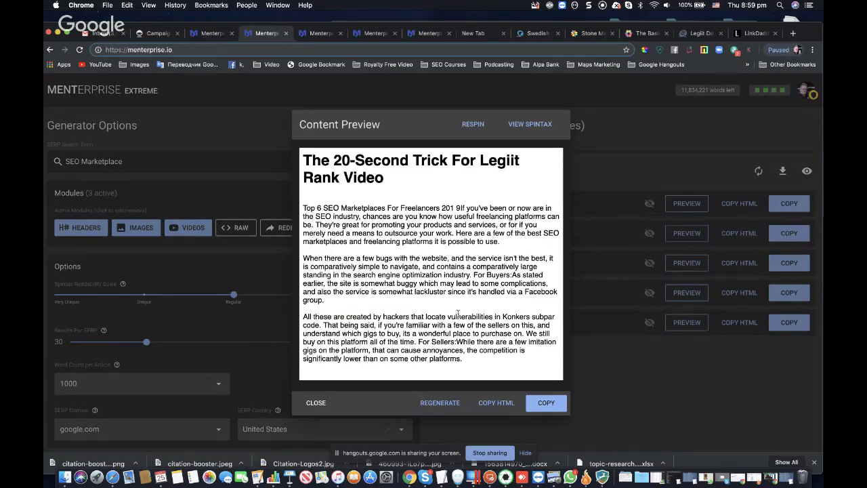
{"action": "left_click", "coordinate": [313, 402]}
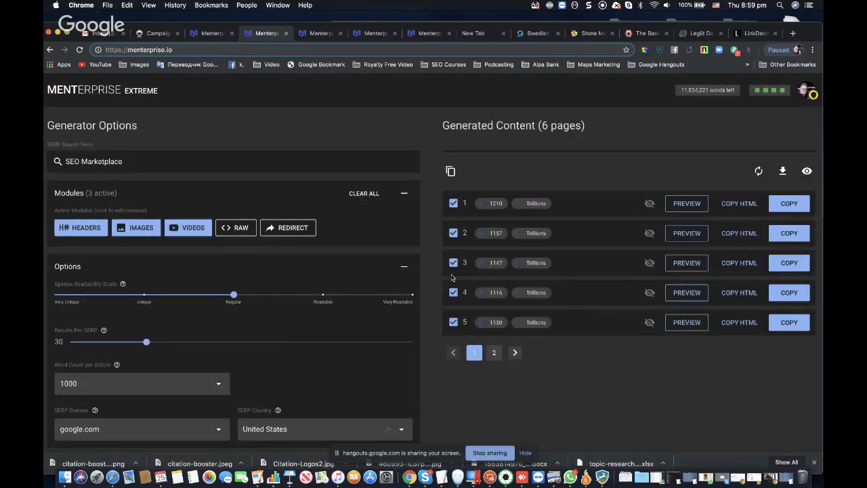
Step: Copy all selected SEO Marketplace articles and switch to the Legiit Do Follow Links Cloud Link campaign in Money Robot
{"action": "left_click", "coordinate": [450, 172]}
{"action": "left_click", "coordinate": [156, 37]}
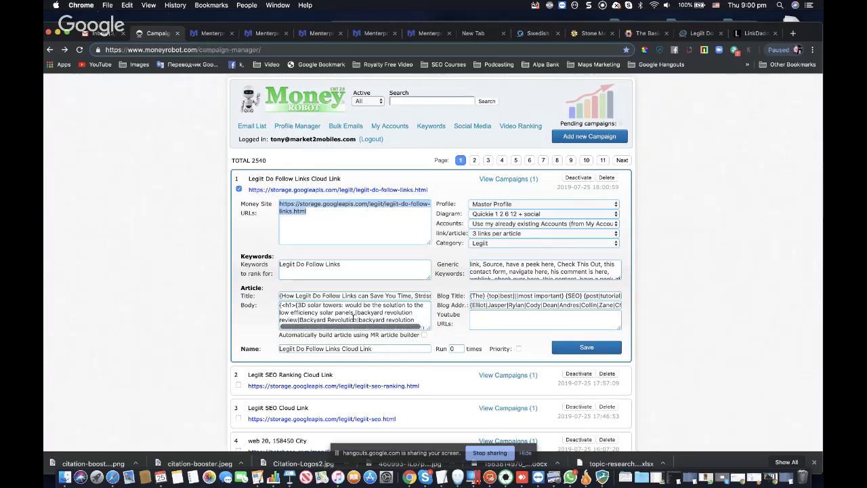
Step: Return to the SEO Marketplace generator in Menterprise, preview the first article and respin it several times
{"action": "left_click", "coordinate": [267, 39]}
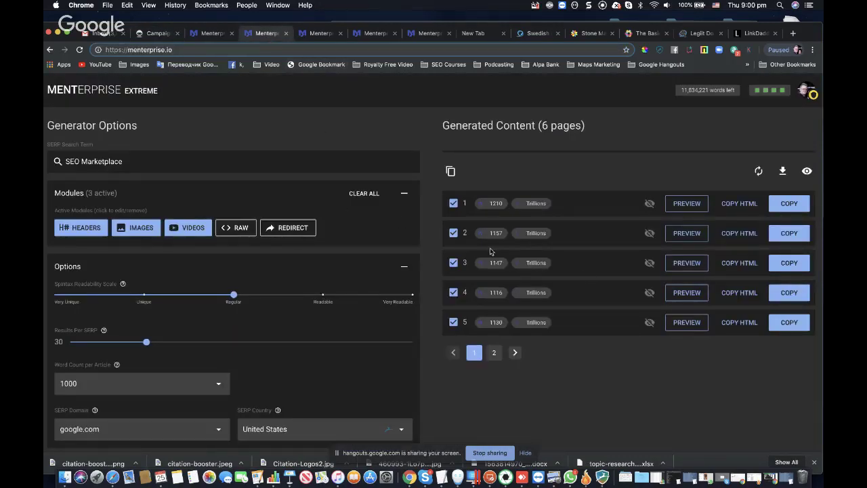
{"action": "left_click", "coordinate": [687, 205]}
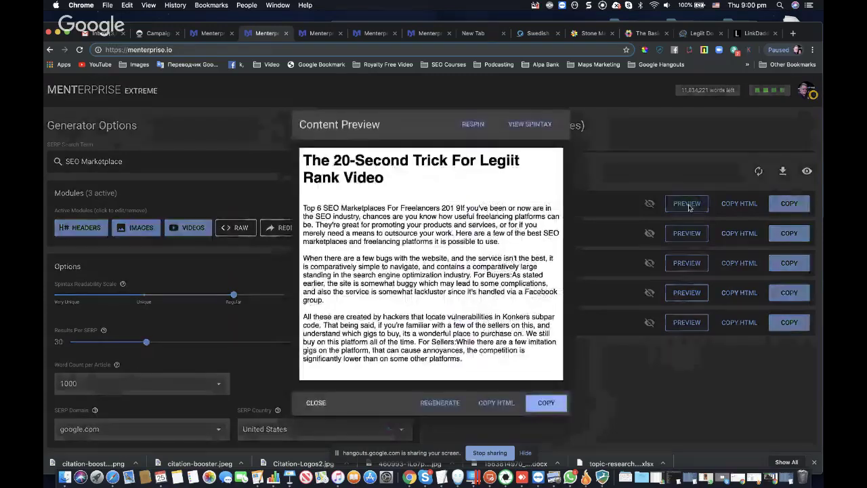
{"action": "left_click", "coordinate": [473, 125]}
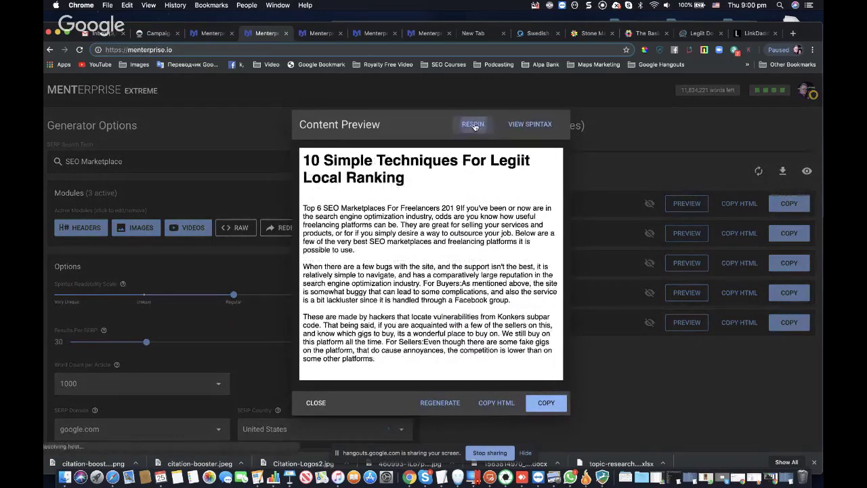
{"action": "left_click", "coordinate": [473, 125]}
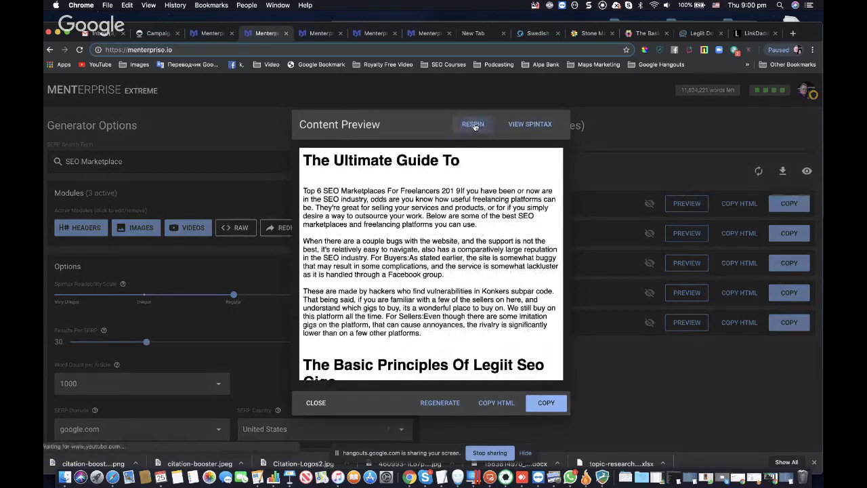
{"action": "left_click", "coordinate": [474, 124]}
{"action": "left_click", "coordinate": [473, 125]}
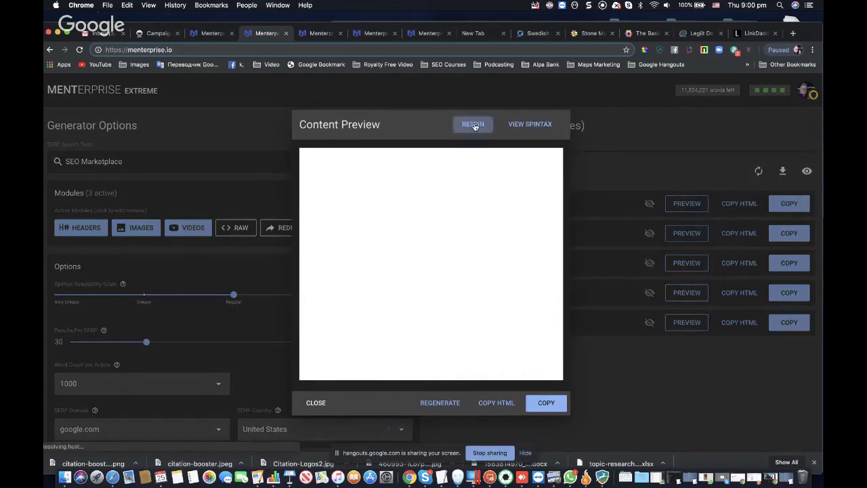
{"action": "left_click", "coordinate": [474, 124]}
{"action": "left_click", "coordinate": [473, 125]}
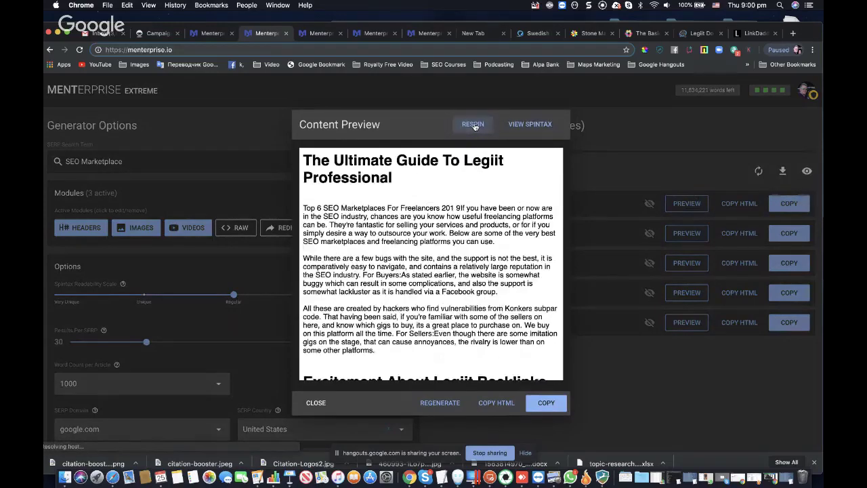
{"action": "left_click", "coordinate": [474, 124]}
{"action": "left_click", "coordinate": [473, 124]}
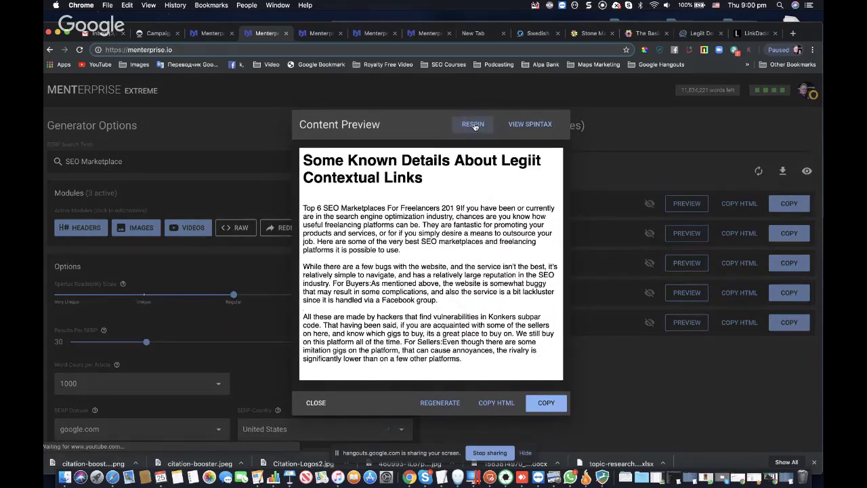
Step: Review the respun article's Legiit headers, images and embedded video from start to end, and close the preview
{"action": "scroll", "coordinate": [429, 311], "scroll_direction": "down", "scroll_amount": 2}
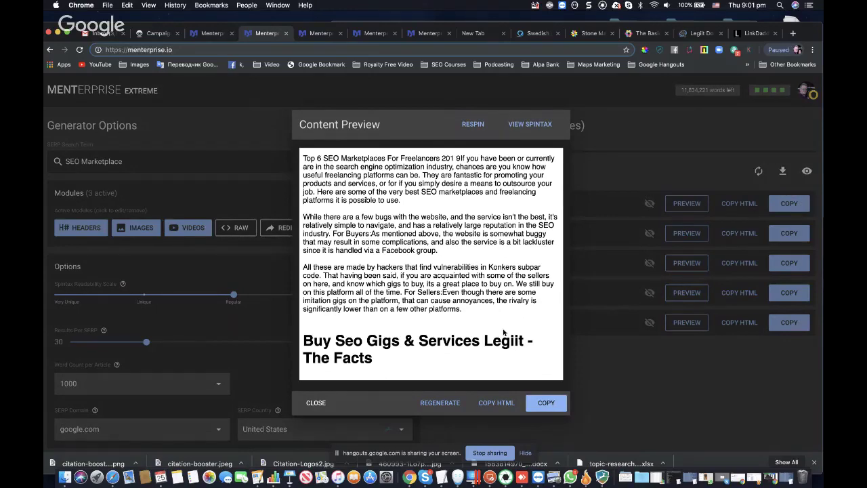
{"action": "scroll", "coordinate": [504, 331], "scroll_direction": "down", "scroll_amount": 5}
{"action": "scroll", "coordinate": [505, 332], "scroll_direction": "down", "scroll_amount": 20}
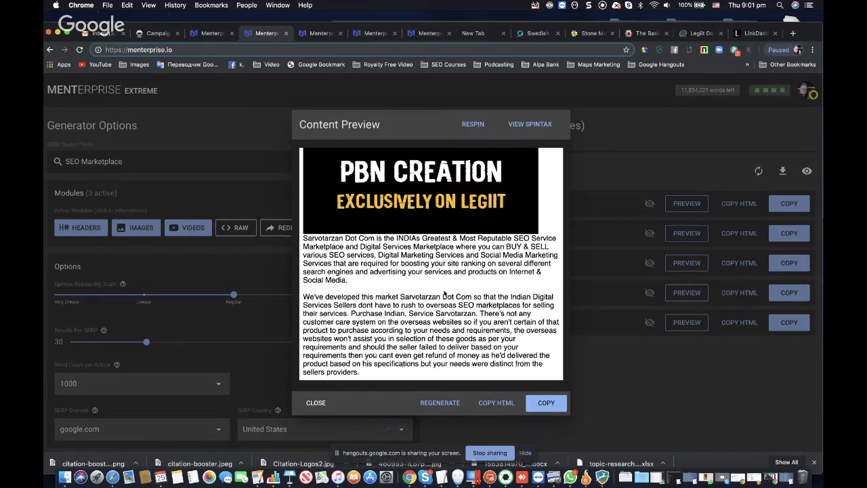
{"action": "scroll", "coordinate": [445, 293], "scroll_direction": "up", "scroll_amount": 10}
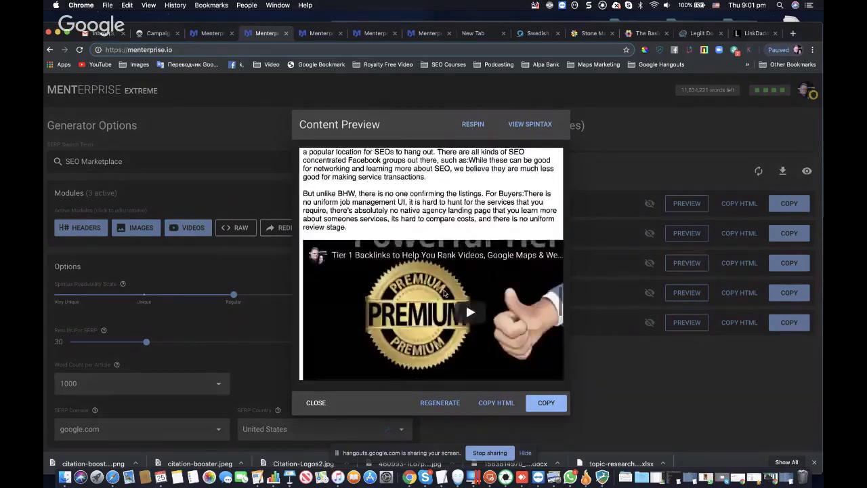
{"action": "scroll", "coordinate": [444, 293], "scroll_direction": "up", "scroll_amount": 15}
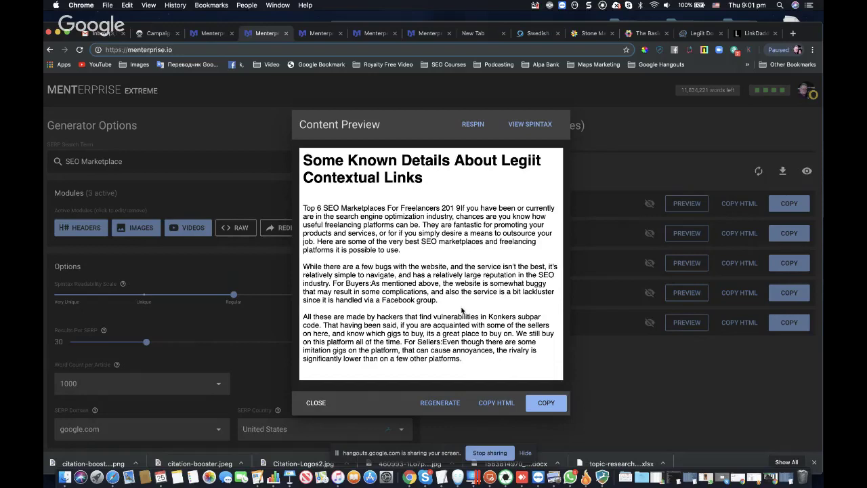
{"action": "left_click", "coordinate": [317, 403]}
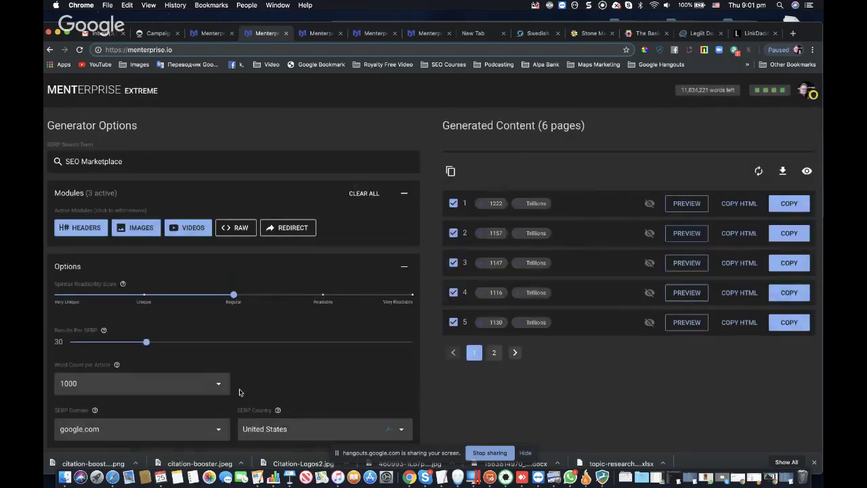
Step: Look over the available word counts per article without choosing another one, and check the account's status indicators
{"action": "left_click", "coordinate": [212, 384]}
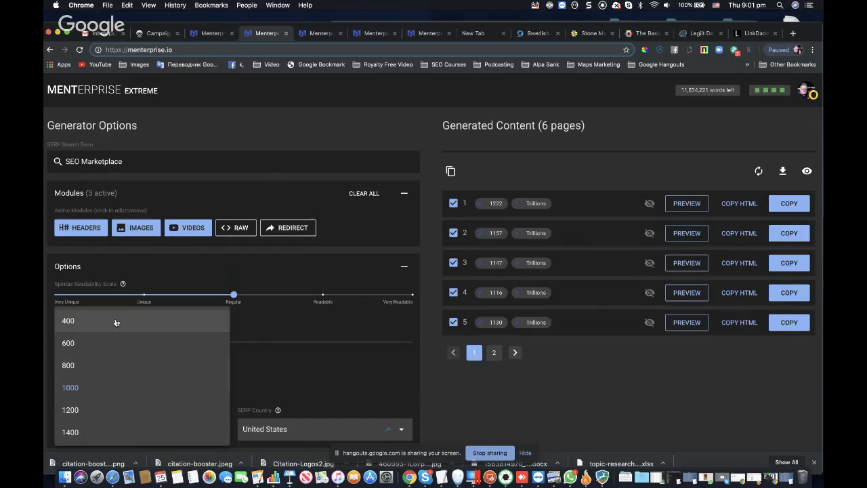
{"action": "left_click", "coordinate": [455, 421]}
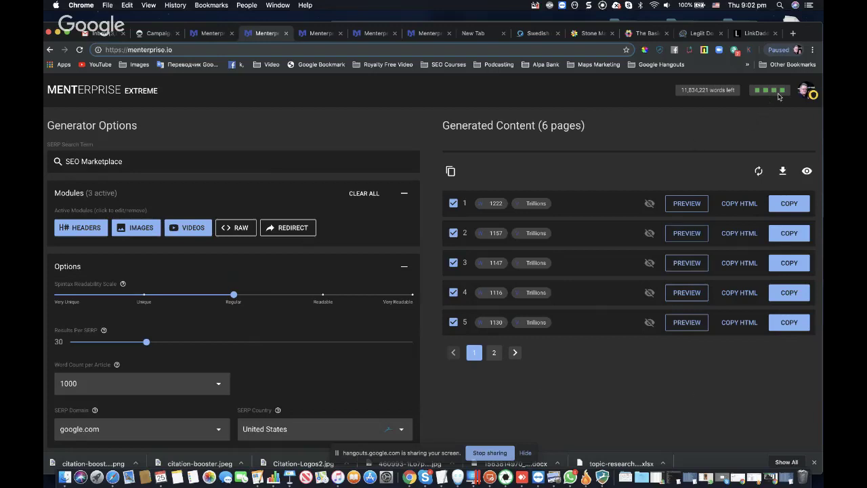
{"action": "mouse_move", "coordinate": [778, 96]}
Step: Check the Money Robot campaign, and examine the headers, video, map, images and links in the published Swedish Massage Fundamentals Explained post
{"action": "left_click", "coordinate": [158, 34]}
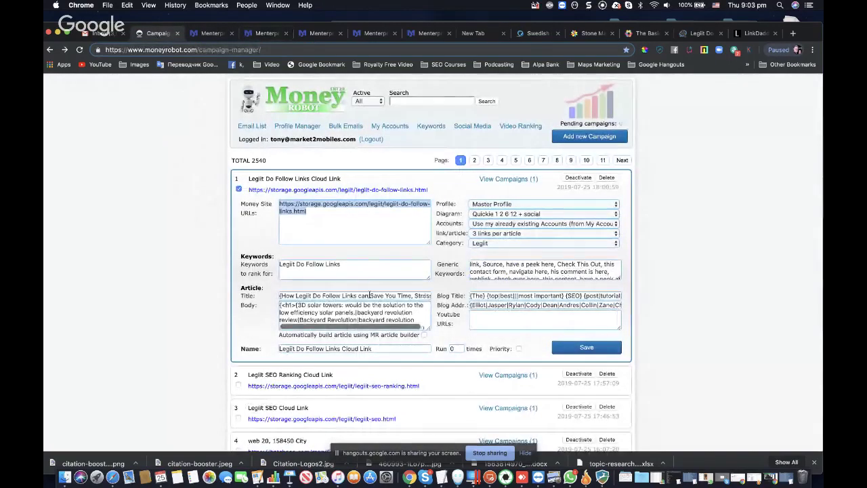
{"action": "left_click", "coordinate": [530, 38]}
{"action": "scroll", "coordinate": [469, 197], "scroll_direction": "down", "scroll_amount": 5}
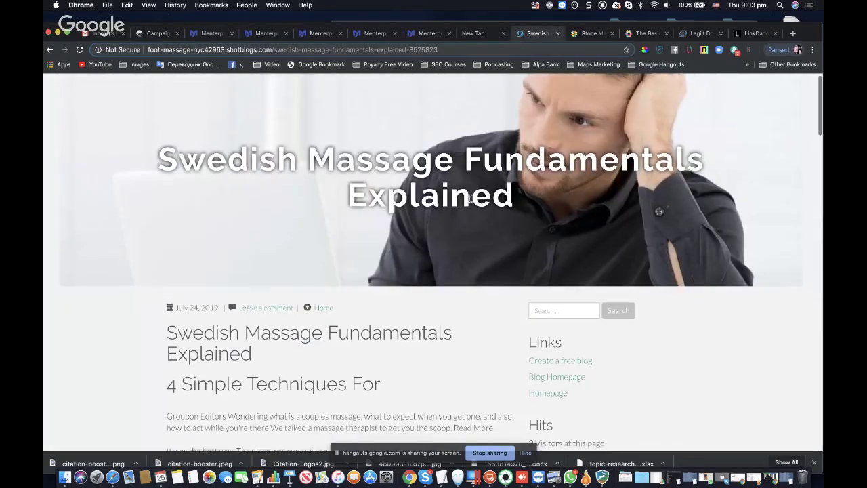
{"action": "scroll", "coordinate": [126, 288], "scroll_direction": "down", "scroll_amount": 2}
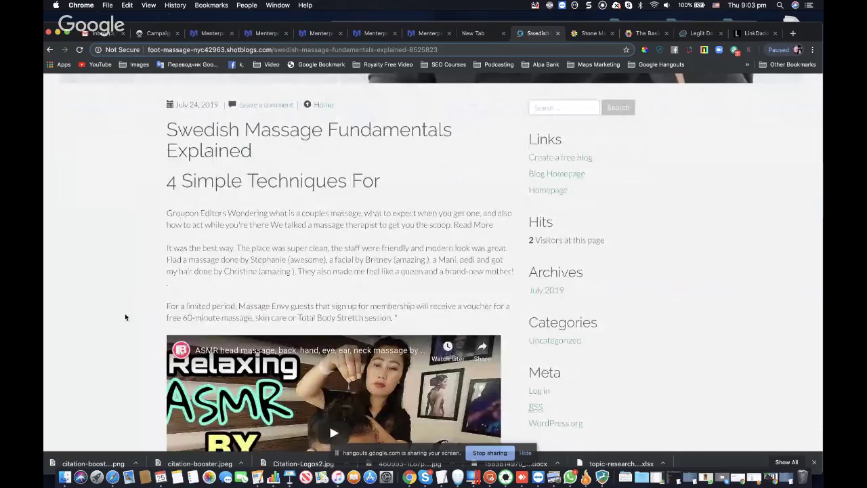
{"action": "scroll", "coordinate": [125, 315], "scroll_direction": "down", "scroll_amount": 2}
{"action": "scroll", "coordinate": [125, 319], "scroll_direction": "down", "scroll_amount": 6}
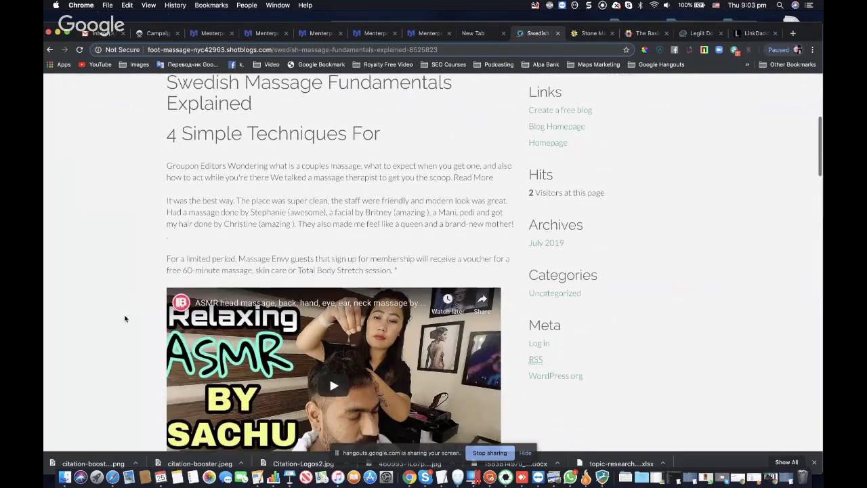
{"action": "scroll", "coordinate": [124, 318], "scroll_direction": "down", "scroll_amount": 8}
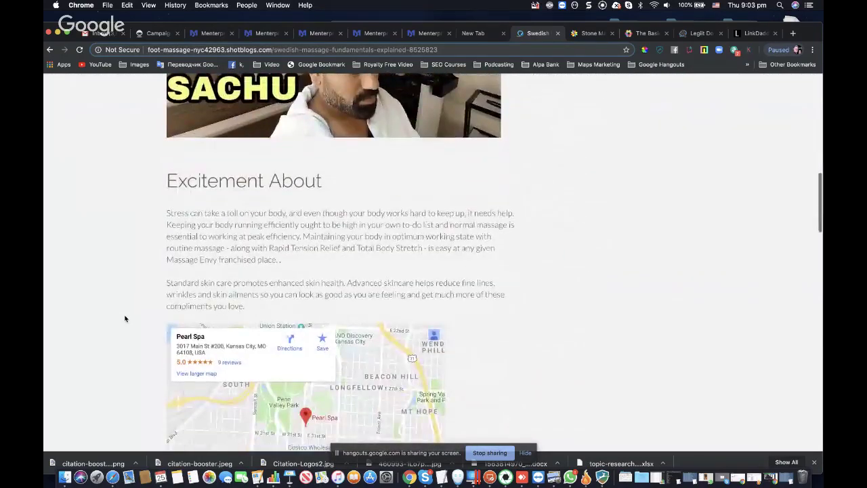
{"action": "scroll", "coordinate": [125, 318], "scroll_direction": "down", "scroll_amount": 12}
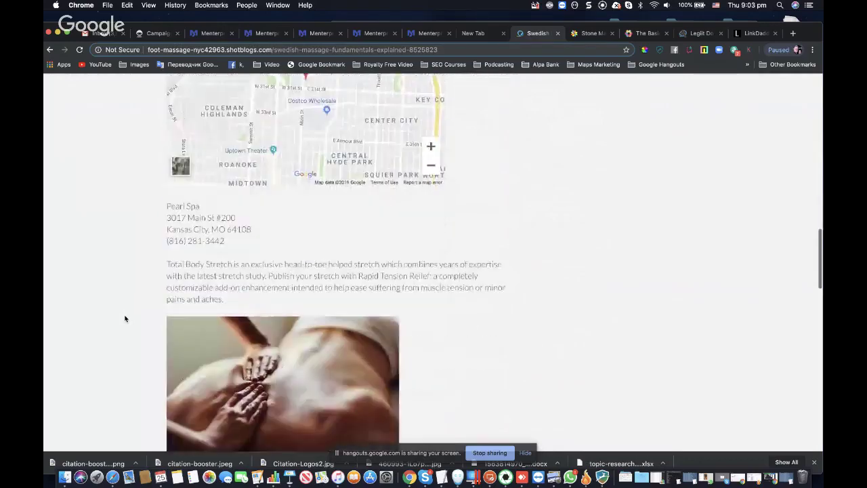
{"action": "scroll", "coordinate": [125, 318], "scroll_direction": "down", "scroll_amount": 10}
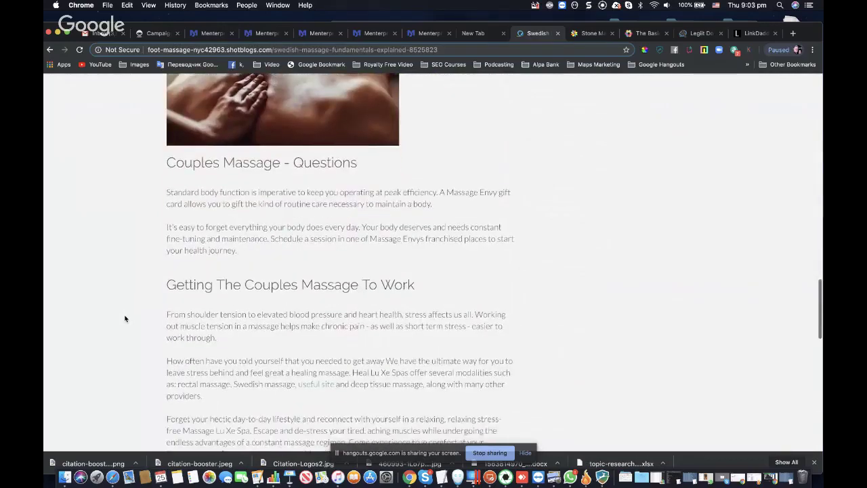
{"action": "scroll", "coordinate": [125, 319], "scroll_direction": "down", "scroll_amount": 13}
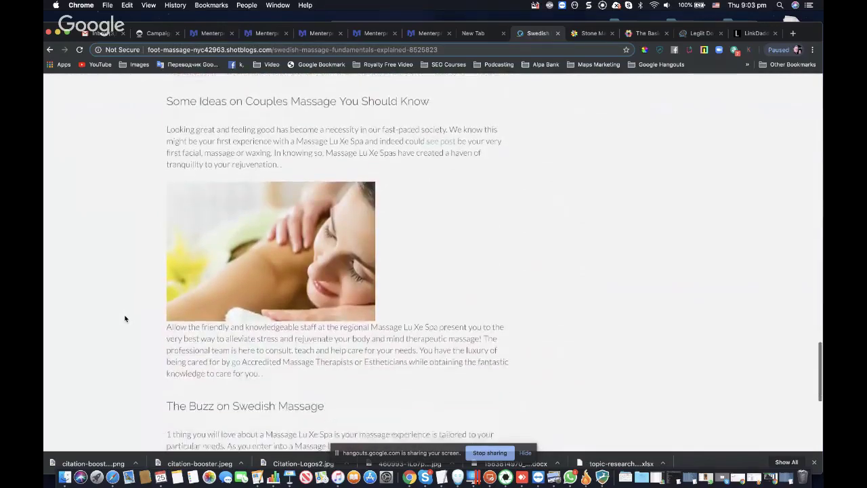
{"action": "scroll", "coordinate": [124, 318], "scroll_direction": "down", "scroll_amount": 4}
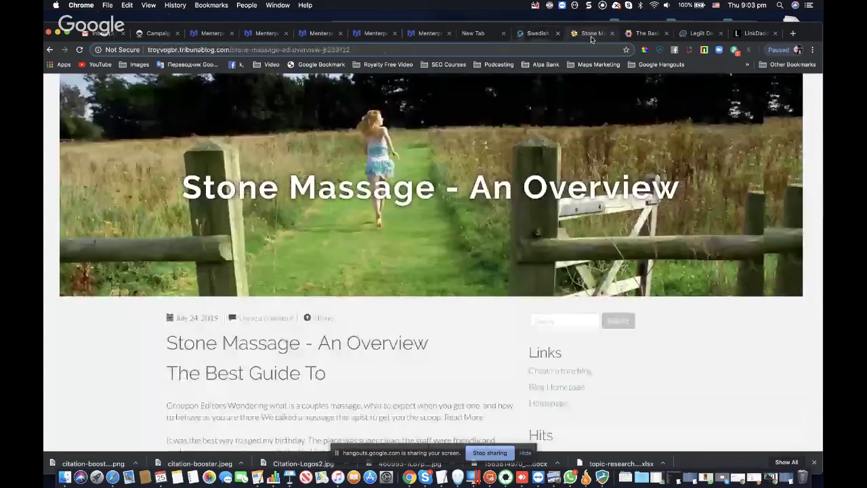
Step: Examine the published Stone Massage - An Overview post for its keyword headers, embedded video, business map and images
{"action": "left_click", "coordinate": [591, 33]}
{"action": "scroll", "coordinate": [503, 201], "scroll_direction": "down", "scroll_amount": 10}
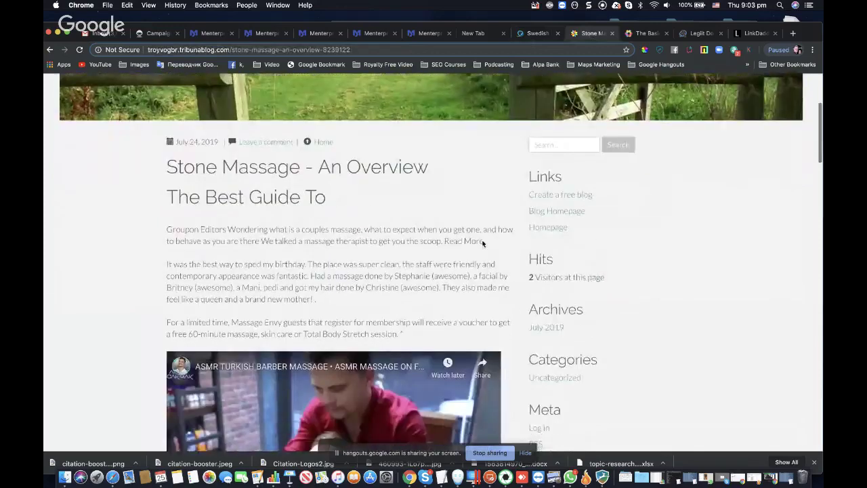
{"action": "scroll", "coordinate": [483, 244], "scroll_direction": "down", "scroll_amount": 9}
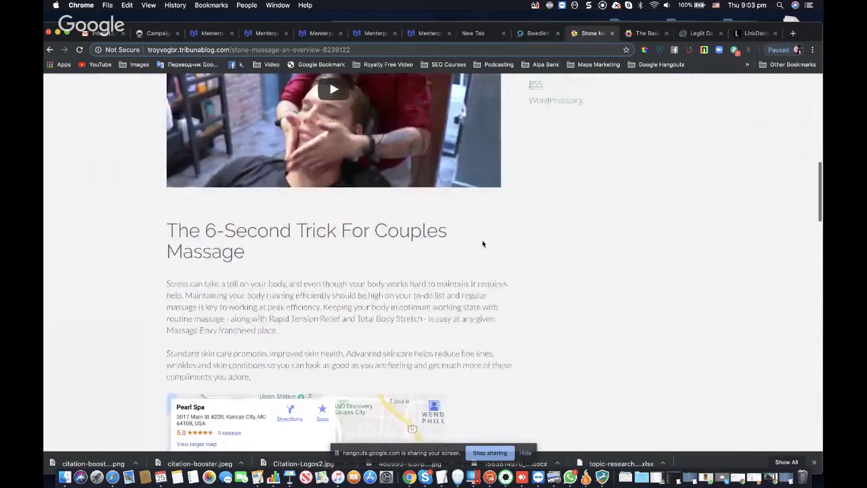
{"action": "scroll", "coordinate": [483, 244], "scroll_direction": "down", "scroll_amount": 8}
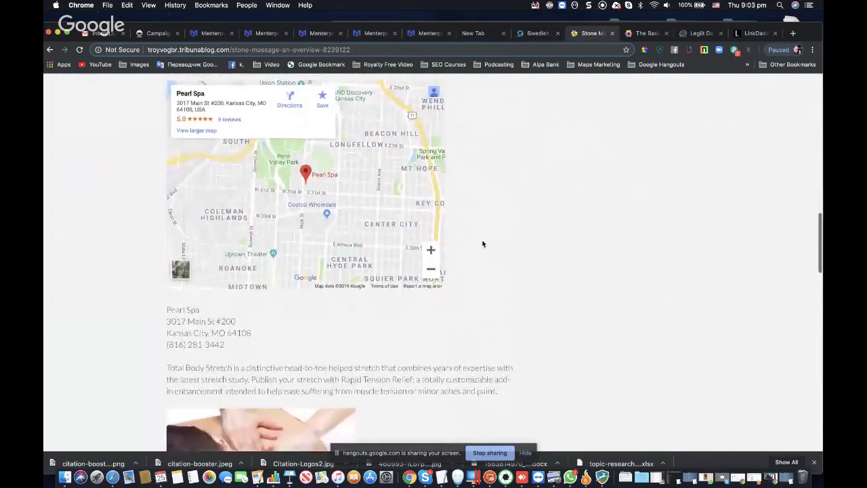
{"action": "scroll", "coordinate": [483, 244], "scroll_direction": "down", "scroll_amount": 12}
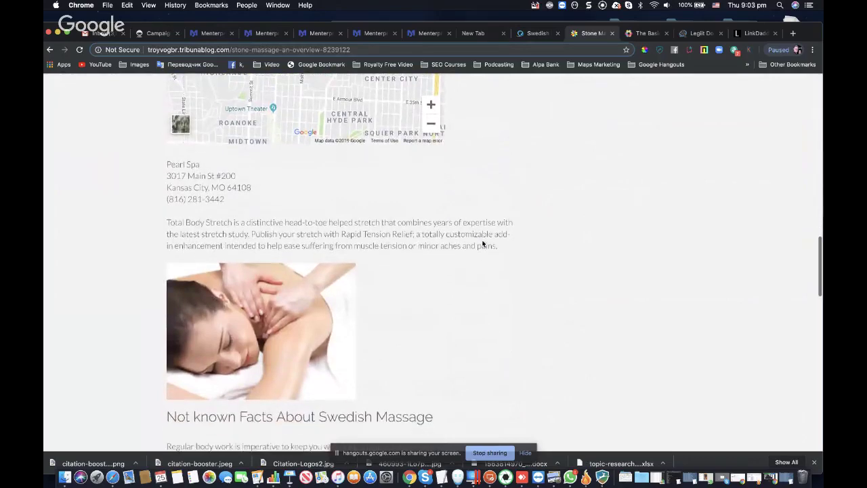
{"action": "scroll", "coordinate": [483, 243], "scroll_direction": "down", "scroll_amount": 5}
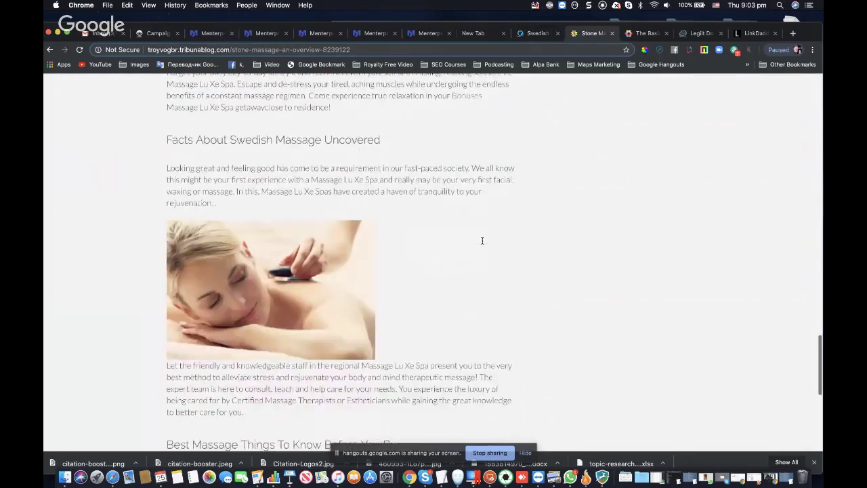
Step: Examine the published The Basic Principles Of Stone Massage post for its headers, embedded video, business map, images and in-text links
{"action": "left_click", "coordinate": [647, 33]}
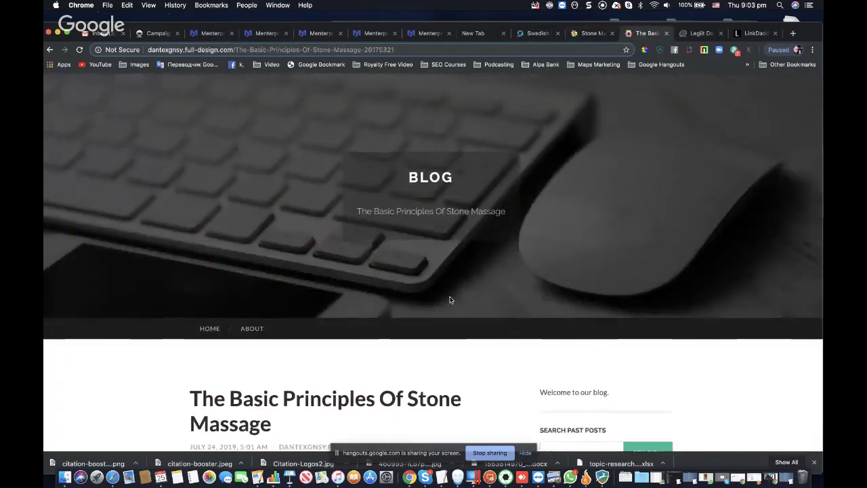
{"action": "scroll", "coordinate": [474, 291], "scroll_direction": "down", "scroll_amount": 4}
{"action": "scroll", "coordinate": [491, 319], "scroll_direction": "down", "scroll_amount": 3}
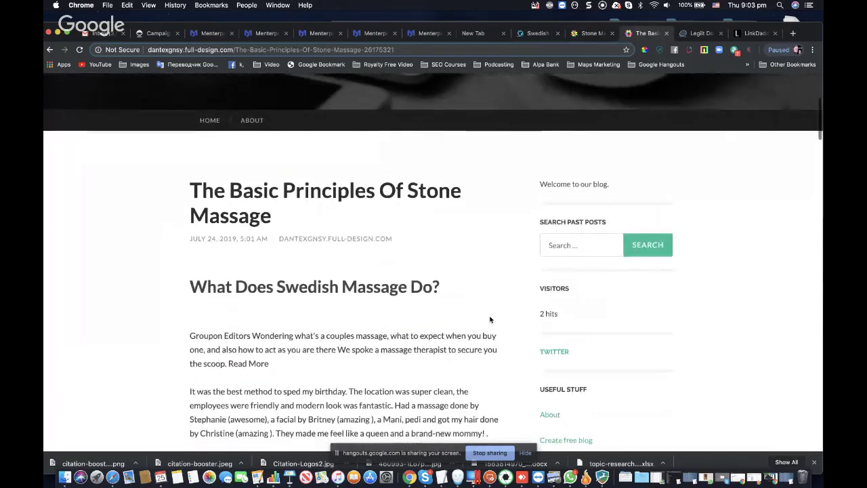
{"action": "scroll", "coordinate": [490, 320], "scroll_direction": "down", "scroll_amount": 15}
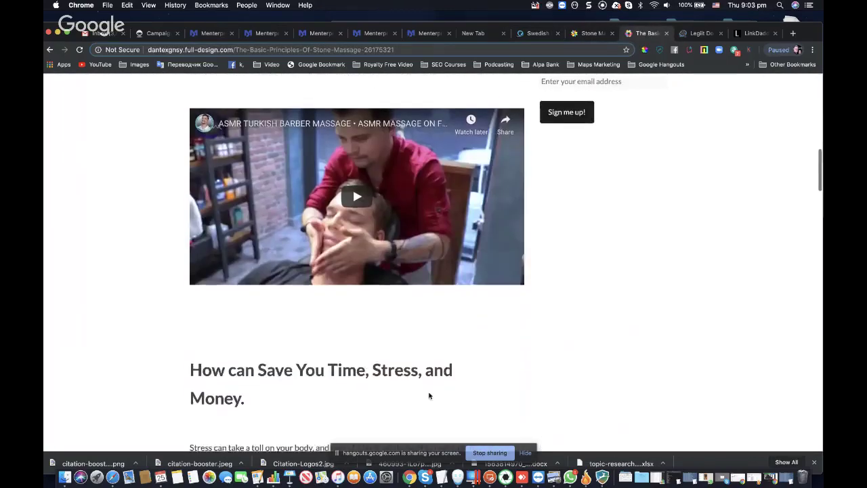
{"action": "scroll", "coordinate": [428, 396], "scroll_direction": "down", "scroll_amount": 4}
{"action": "scroll", "coordinate": [421, 353], "scroll_direction": "down", "scroll_amount": 16}
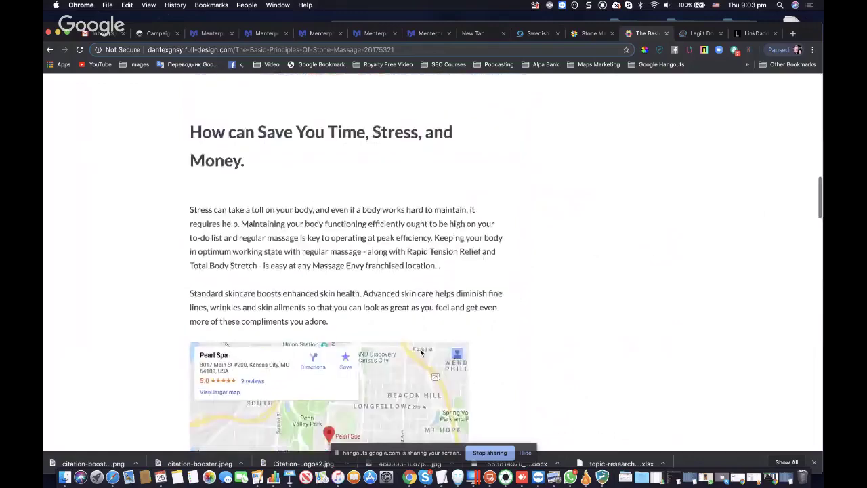
{"action": "scroll", "coordinate": [403, 353], "scroll_direction": "down", "scroll_amount": 14}
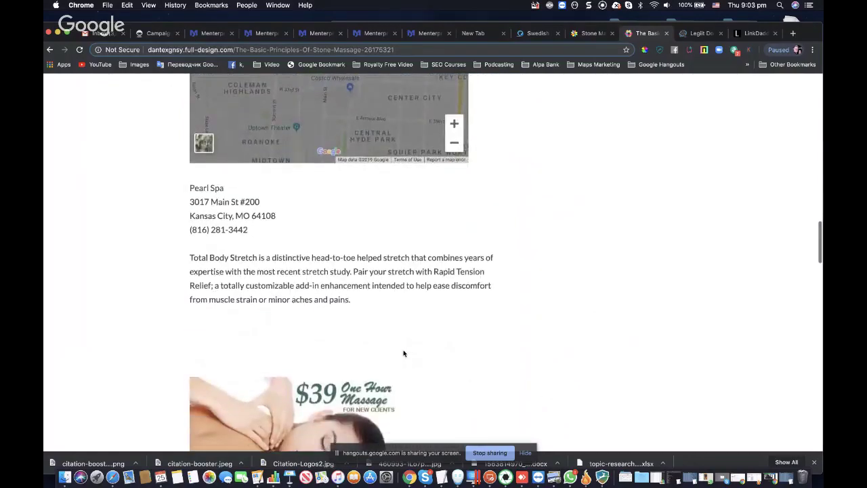
{"action": "scroll", "coordinate": [403, 353], "scroll_direction": "down", "scroll_amount": 14}
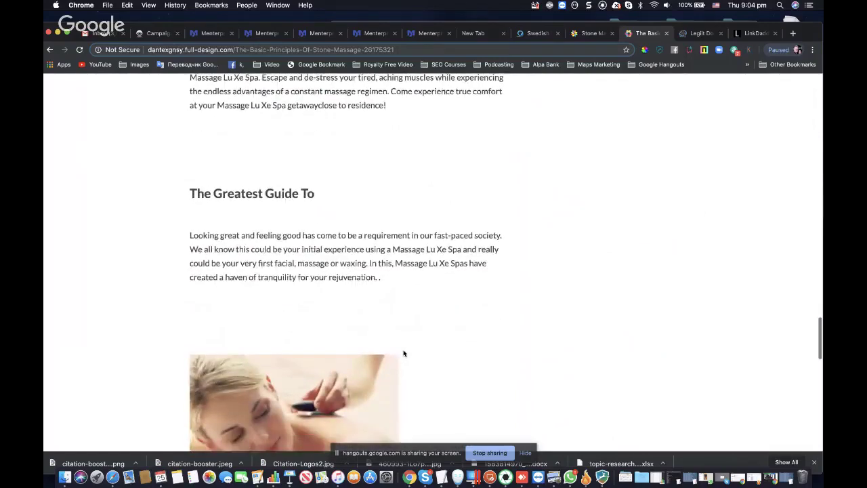
{"action": "scroll", "coordinate": [403, 353], "scroll_direction": "down", "scroll_amount": 10}
{"action": "scroll", "coordinate": [403, 353], "scroll_direction": "down", "scroll_amount": 7}
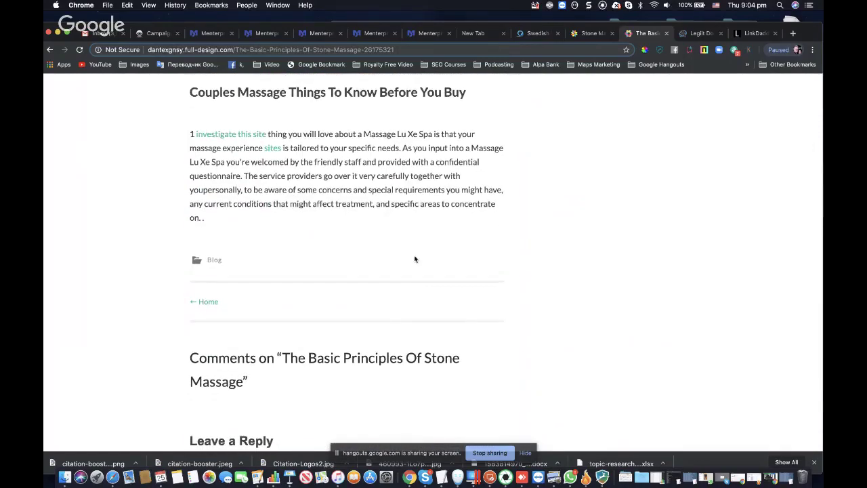
Step: Review the same post backwards, from the linked closing section through the images and business map to the embedded video
{"action": "scroll", "coordinate": [415, 257], "scroll_direction": "up", "scroll_amount": 2}
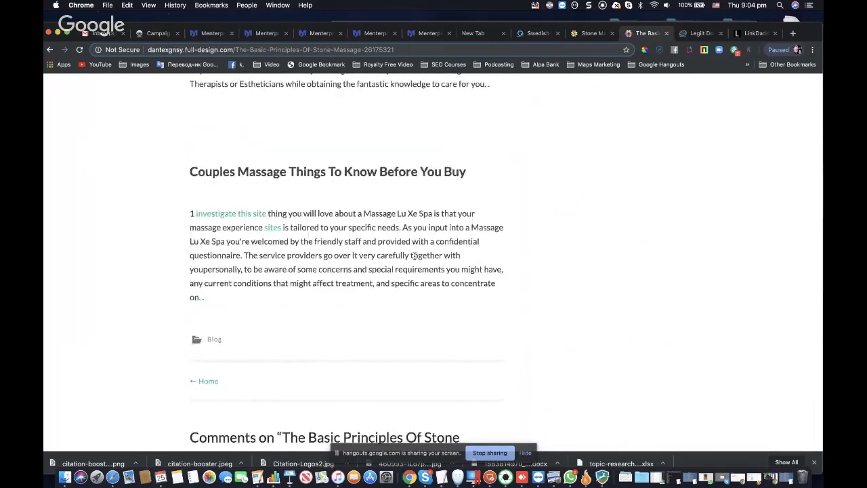
{"action": "scroll", "coordinate": [414, 257], "scroll_direction": "up", "scroll_amount": 3}
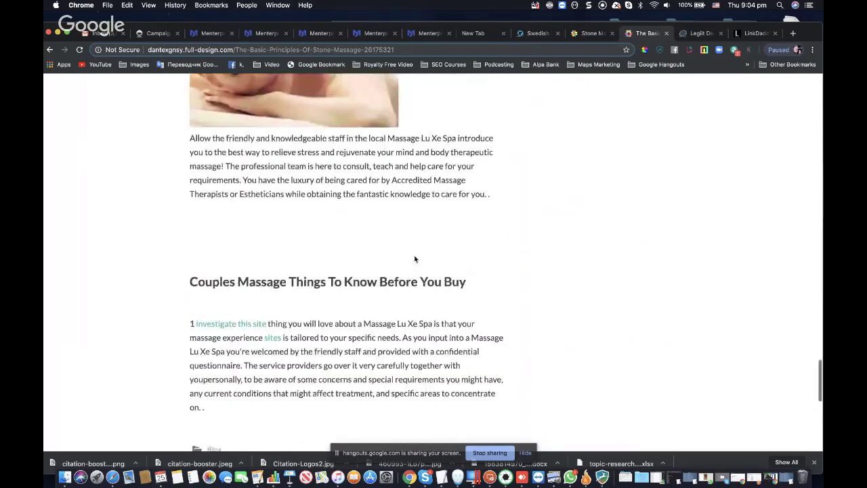
{"action": "scroll", "coordinate": [415, 257], "scroll_direction": "up", "scroll_amount": 2}
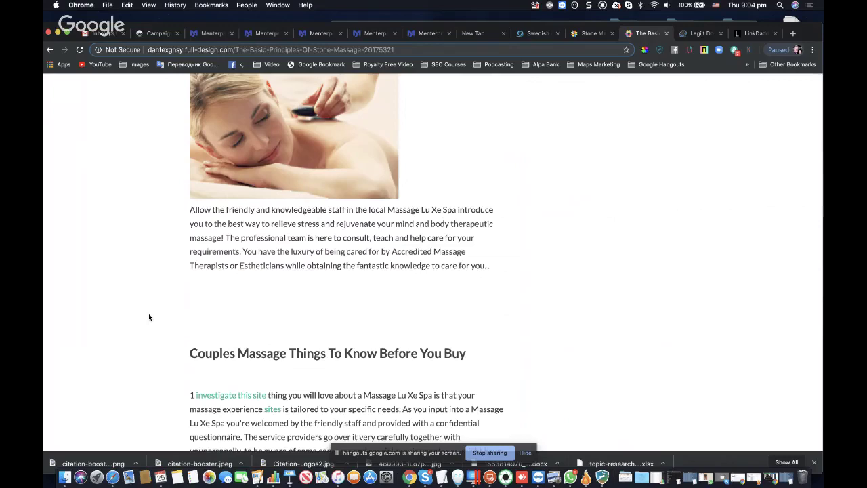
{"action": "scroll", "coordinate": [353, 309], "scroll_direction": "up", "scroll_amount": 5}
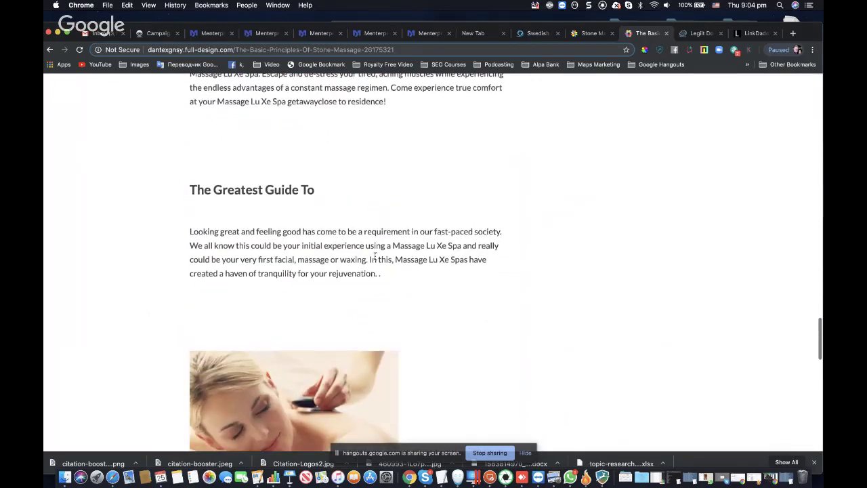
{"action": "scroll", "coordinate": [374, 255], "scroll_direction": "up", "scroll_amount": 10}
{"action": "scroll", "coordinate": [375, 255], "scroll_direction": "up", "scroll_amount": 5}
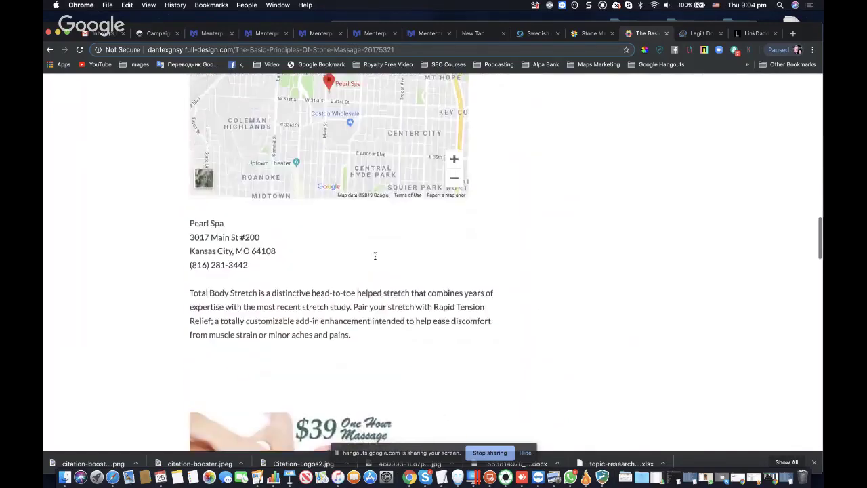
{"action": "scroll", "coordinate": [375, 255], "scroll_direction": "up", "scroll_amount": 4}
{"action": "scroll", "coordinate": [375, 255], "scroll_direction": "up", "scroll_amount": 8}
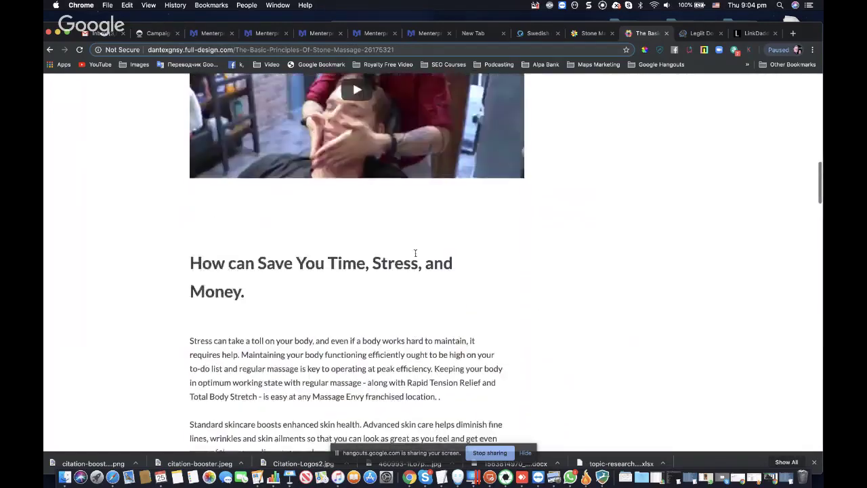
Step: Compare the closing sections, headers and in-text links of the published Stone Massage - An Overview post
{"action": "left_click", "coordinate": [586, 35]}
{"action": "scroll", "coordinate": [423, 286], "scroll_direction": "down", "scroll_amount": 3}
{"action": "scroll", "coordinate": [424, 290], "scroll_direction": "down", "scroll_amount": 4}
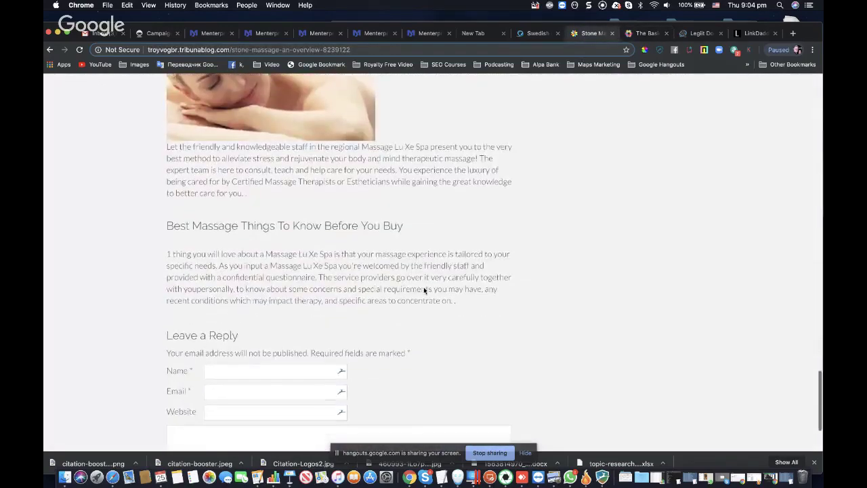
{"action": "scroll", "coordinate": [423, 286], "scroll_direction": "up", "scroll_amount": 10}
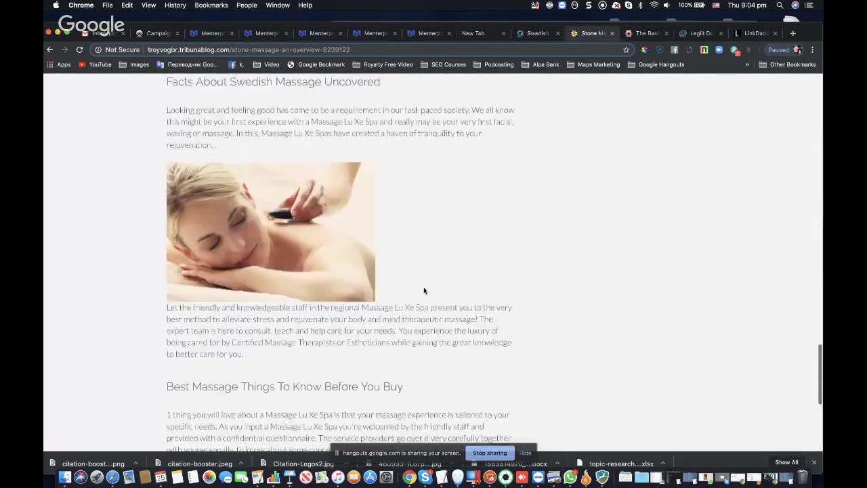
{"action": "scroll", "coordinate": [423, 286], "scroll_direction": "up", "scroll_amount": 3}
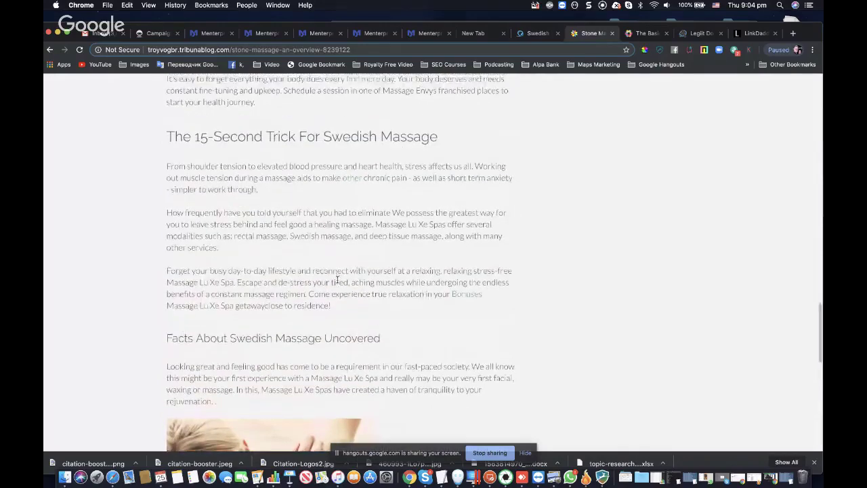
Step: Recheck the title, first header, opening paragraphs and video placement in The Basic Principles Of Stone Massage post
{"action": "left_click", "coordinate": [639, 34]}
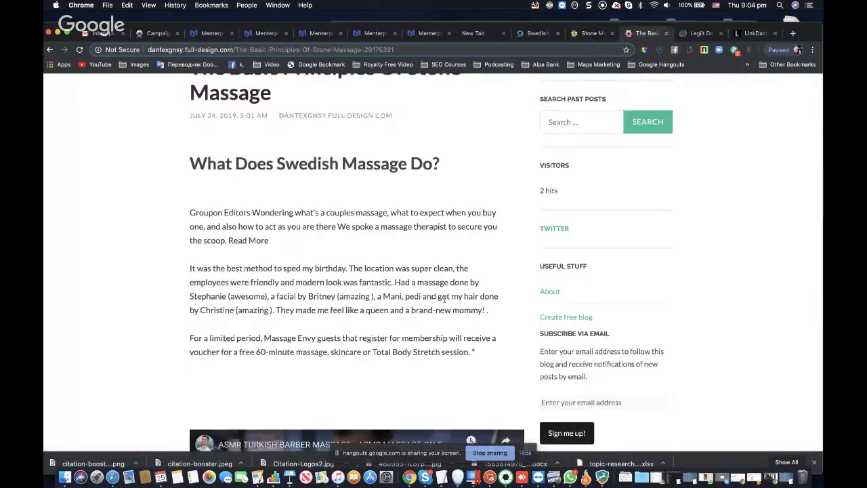
{"action": "scroll", "coordinate": [352, 370], "scroll_direction": "down", "scroll_amount": 3}
{"action": "scroll", "coordinate": [379, 310], "scroll_direction": "up", "scroll_amount": 4}
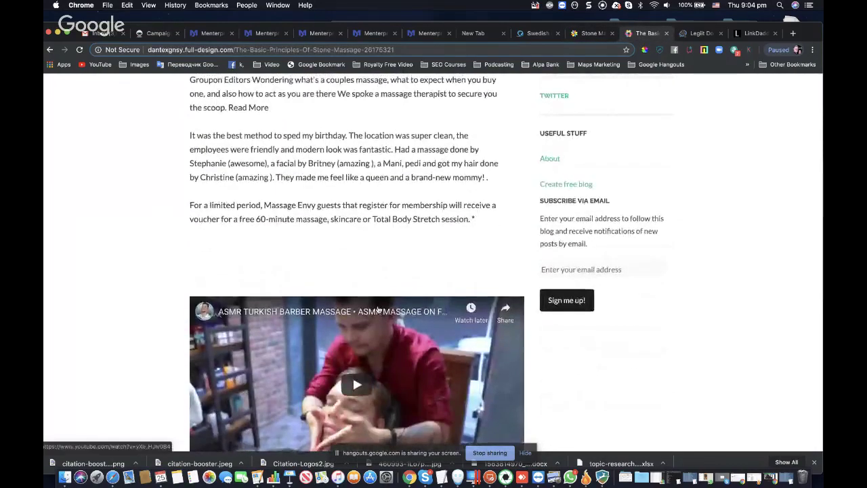
{"action": "scroll", "coordinate": [378, 309], "scroll_direction": "up", "scroll_amount": 1}
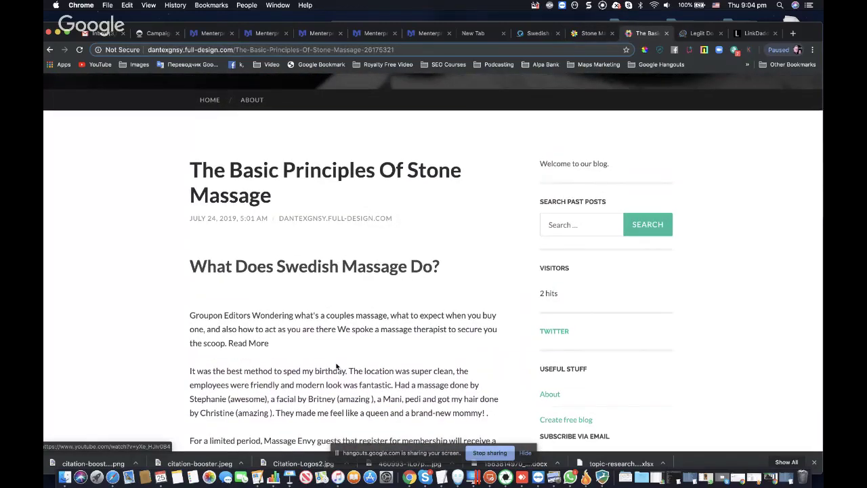
{"action": "scroll", "coordinate": [336, 366], "scroll_direction": "down", "scroll_amount": 1}
{"action": "scroll", "coordinate": [353, 325], "scroll_direction": "down", "scroll_amount": 1}
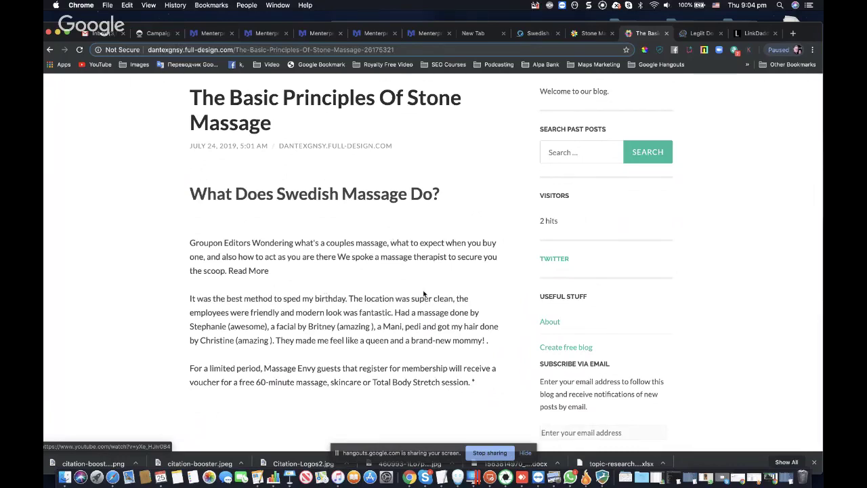
{"action": "scroll", "coordinate": [433, 230], "scroll_direction": "down", "scroll_amount": 1}
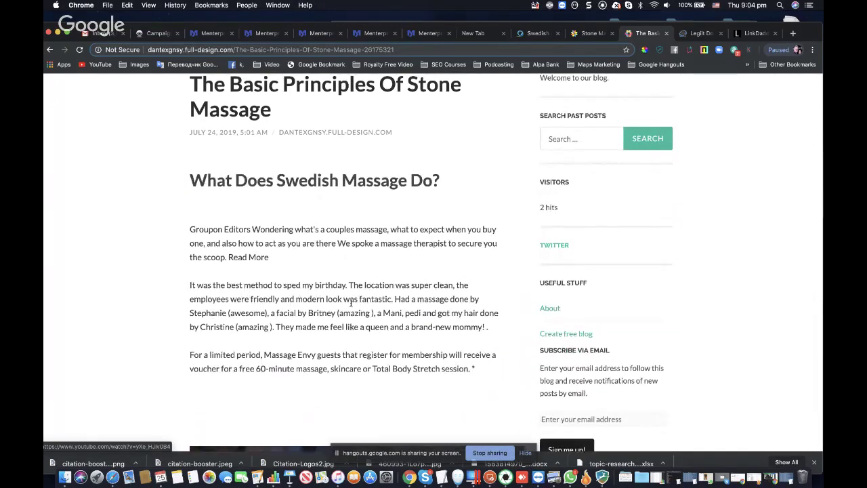
{"action": "scroll", "coordinate": [351, 303], "scroll_direction": "up", "scroll_amount": 10}
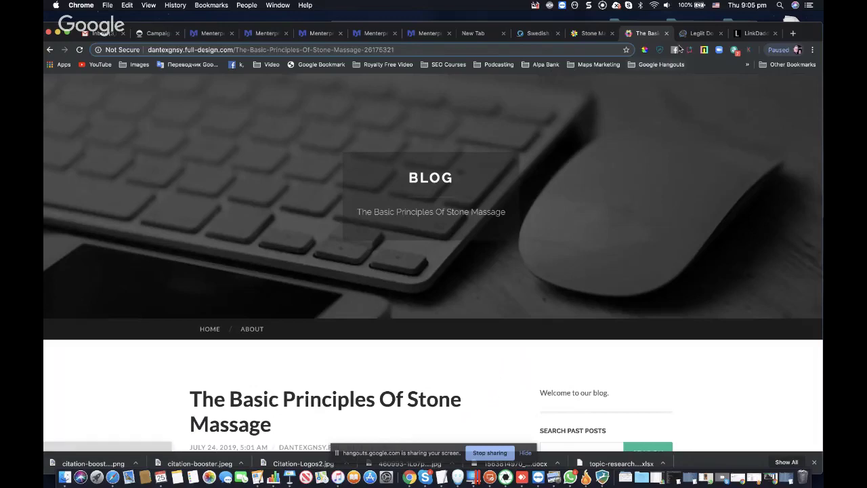
Step: Examine the published Legiit Do Follow Links Fundamentals Explained post for its keyword headers, text and in-text links from start to end
{"action": "left_click", "coordinate": [698, 34]}
{"action": "scroll", "coordinate": [386, 226], "scroll_direction": "down", "scroll_amount": 10}
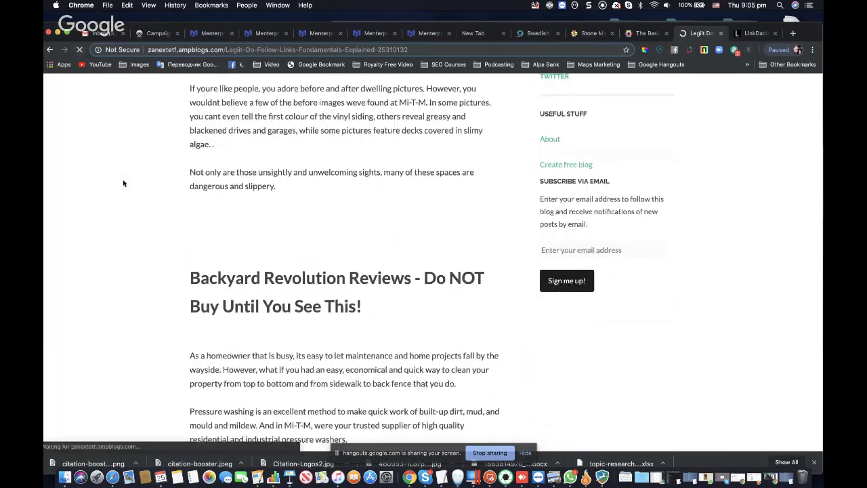
{"action": "scroll", "coordinate": [123, 182], "scroll_direction": "down", "scroll_amount": 3}
{"action": "scroll", "coordinate": [123, 183], "scroll_direction": "down", "scroll_amount": 11}
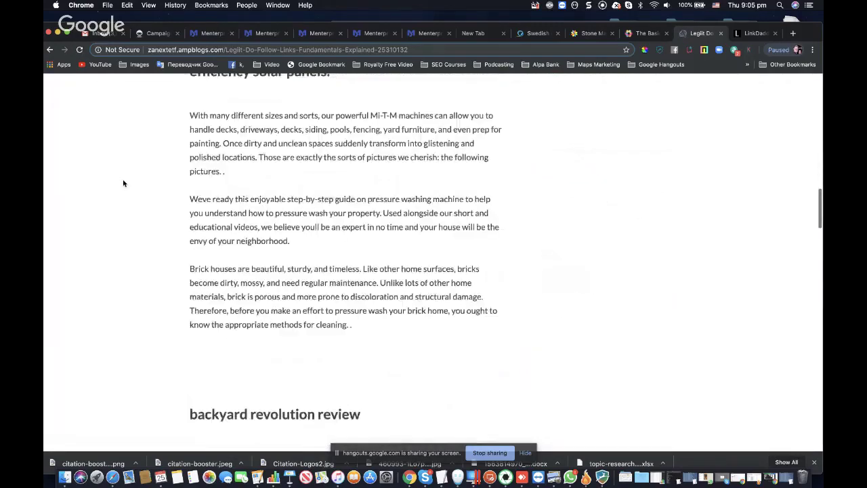
{"action": "scroll", "coordinate": [123, 183], "scroll_direction": "down", "scroll_amount": 9}
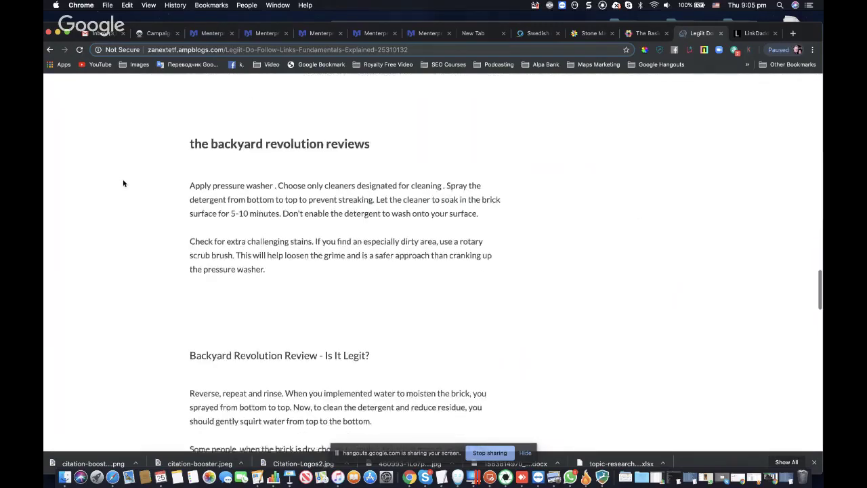
{"action": "scroll", "coordinate": [123, 183], "scroll_direction": "down", "scroll_amount": 9}
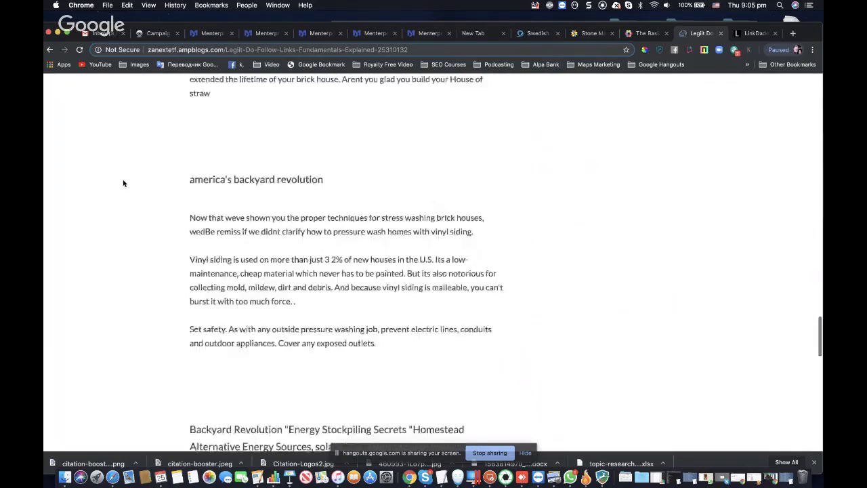
{"action": "scroll", "coordinate": [123, 183], "scroll_direction": "down", "scroll_amount": 5}
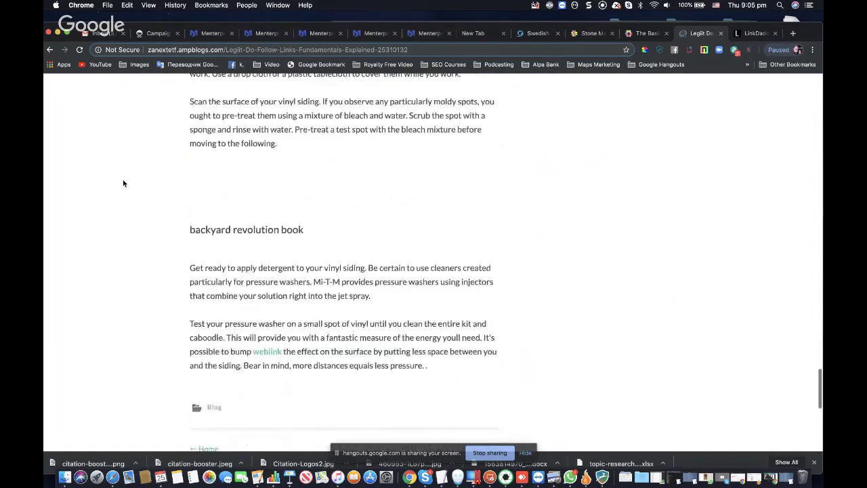
{"action": "scroll", "coordinate": [123, 183], "scroll_direction": "up", "scroll_amount": 16}
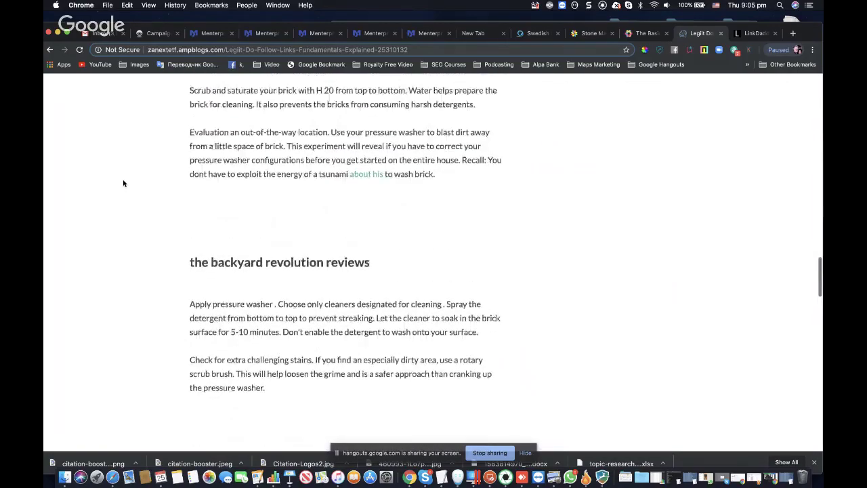
{"action": "scroll", "coordinate": [123, 183], "scroll_direction": "up", "scroll_amount": 11}
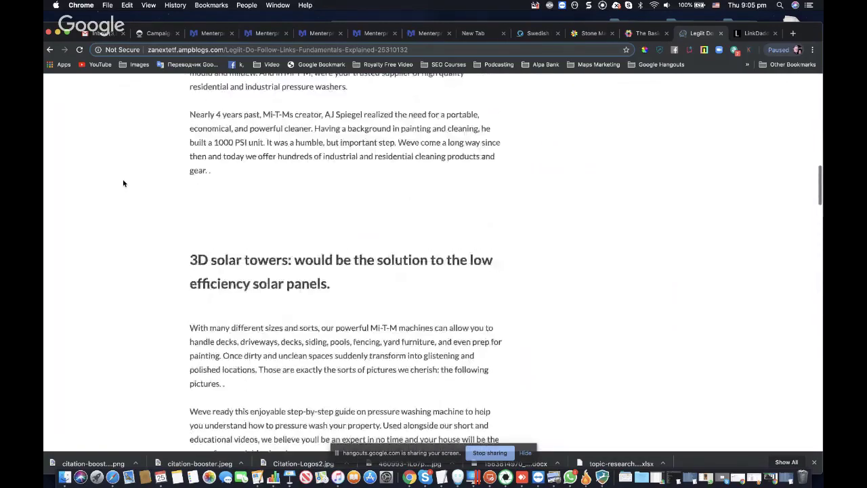
{"action": "scroll", "coordinate": [123, 183], "scroll_direction": "up", "scroll_amount": 7}
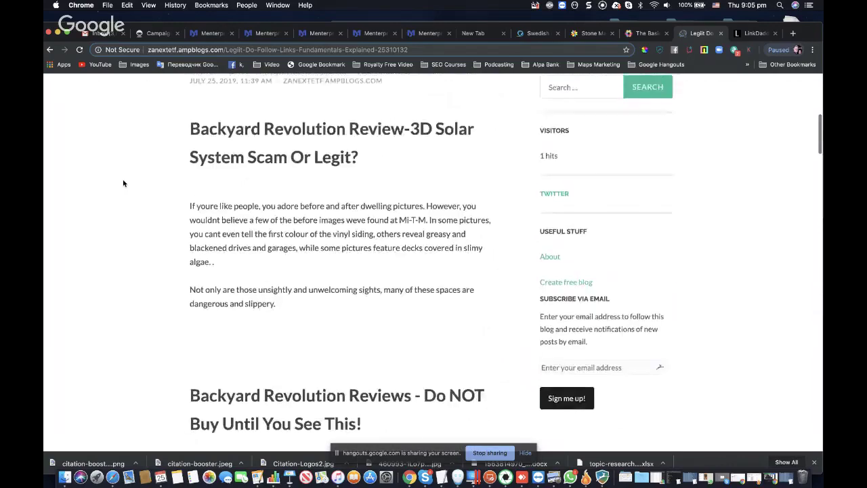
{"action": "scroll", "coordinate": [123, 183], "scroll_direction": "up", "scroll_amount": 5}
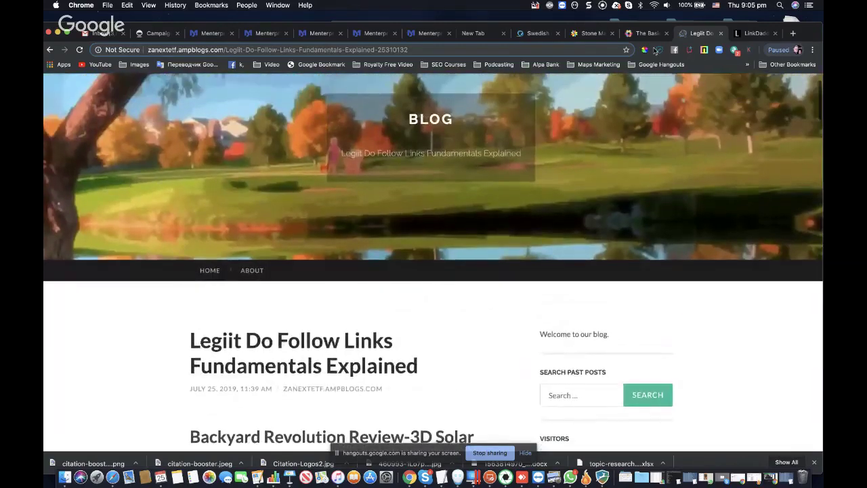
Step: Return to the Menterprise page with the Article Spinner content and preview the first generated article
{"action": "left_click", "coordinate": [648, 35]}
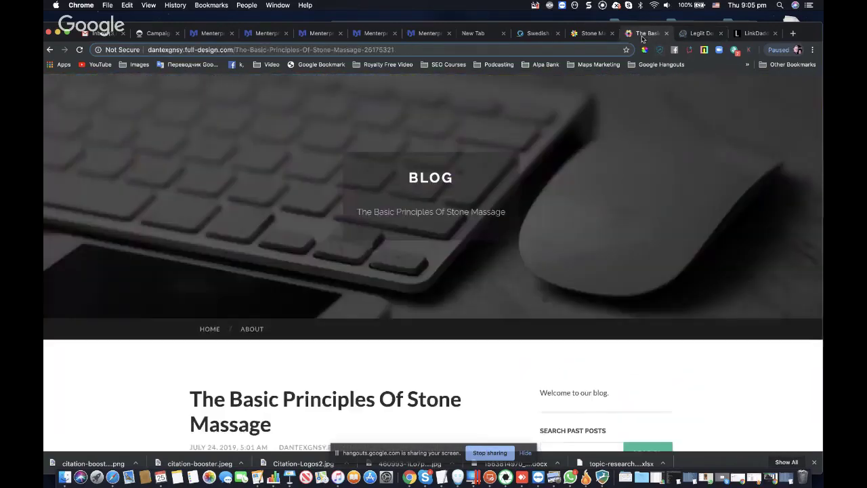
{"action": "left_click", "coordinate": [589, 35]}
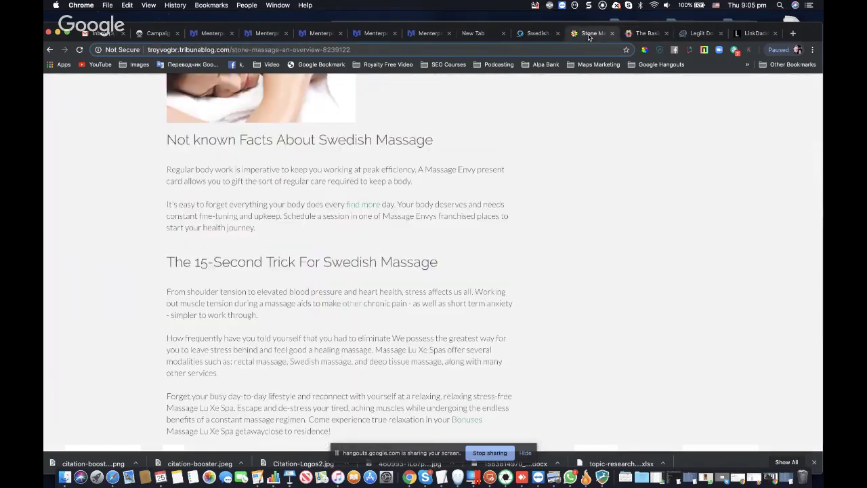
{"action": "left_click", "coordinate": [531, 34]}
{"action": "left_click", "coordinate": [421, 34]}
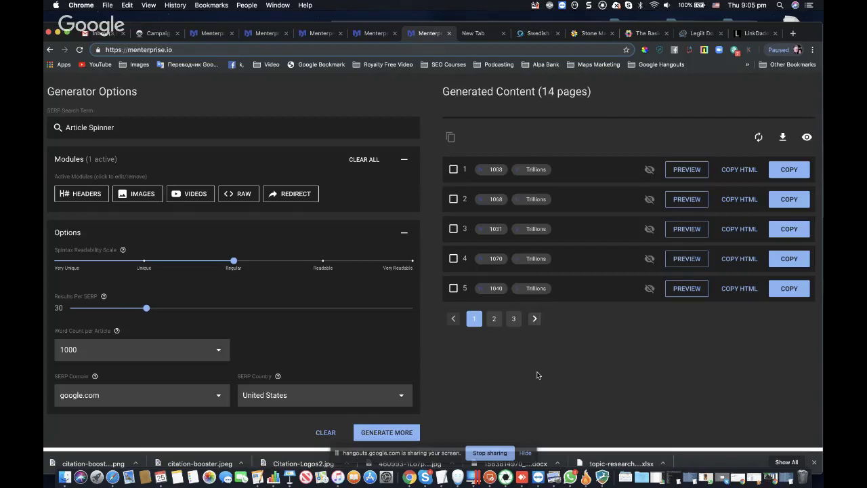
{"action": "left_click", "coordinate": [691, 173]}
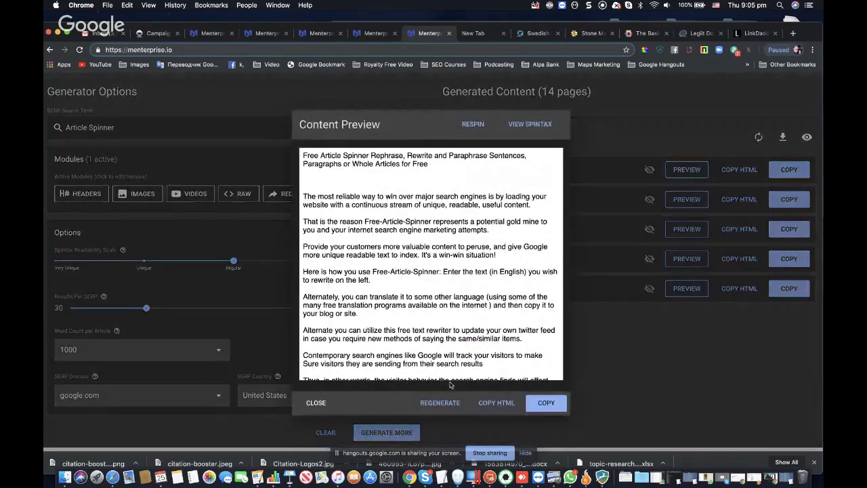
Step: Regenerate the previewed Article Spinner article, respin it twice and close the preview
{"action": "left_click", "coordinate": [446, 405]}
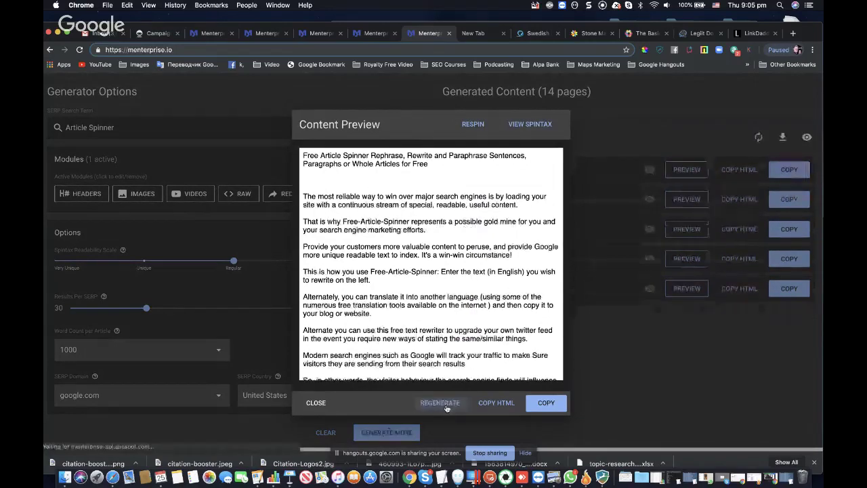
{"action": "left_click", "coordinate": [474, 124]}
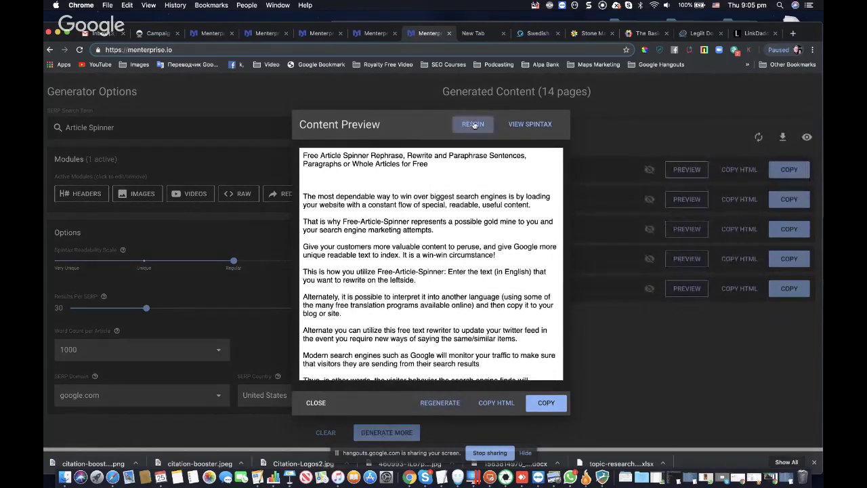
{"action": "left_click", "coordinate": [474, 125]}
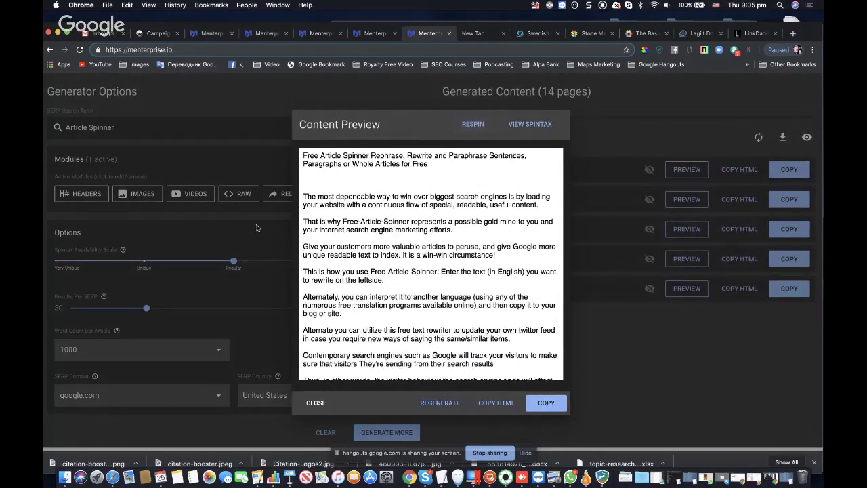
{"action": "left_click", "coordinate": [315, 402]}
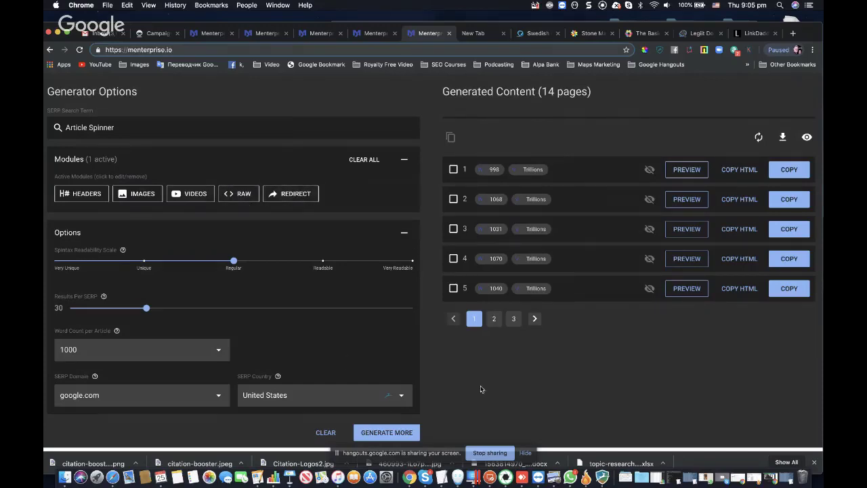
Step: Look over the generated content on the other open Menterprise pages, including Roofing Repairs, Pressure Washing and Water Remediation Restoration
{"action": "left_click", "coordinate": [371, 35]}
{"action": "left_click", "coordinate": [321, 34]}
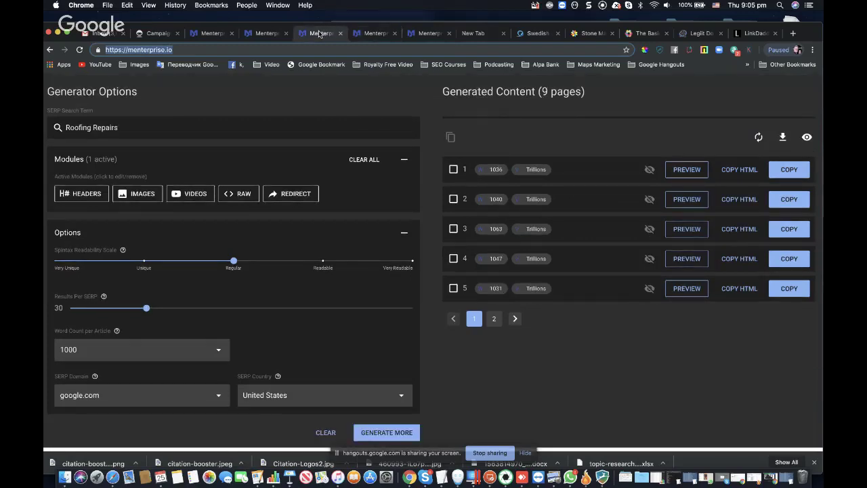
{"action": "left_click", "coordinate": [269, 34]}
{"action": "left_click", "coordinate": [212, 34]}
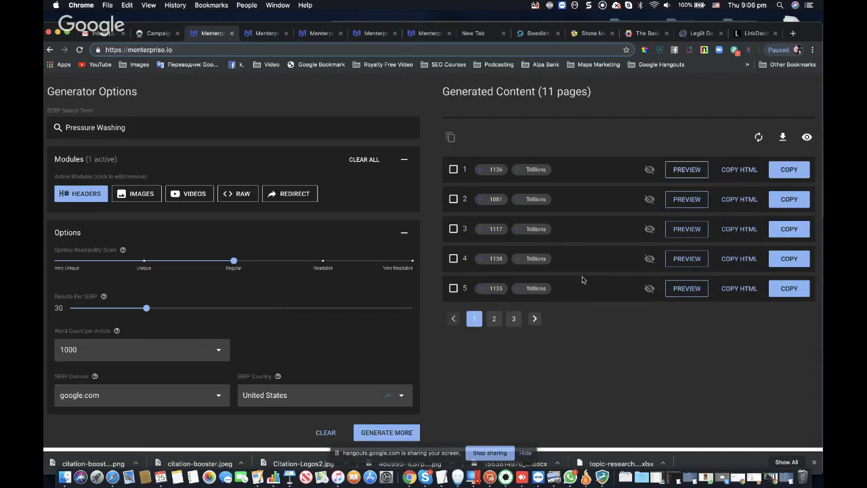
{"action": "left_click", "coordinate": [264, 34]}
{"action": "left_click", "coordinate": [314, 34]}
{"action": "left_click", "coordinate": [371, 34]}
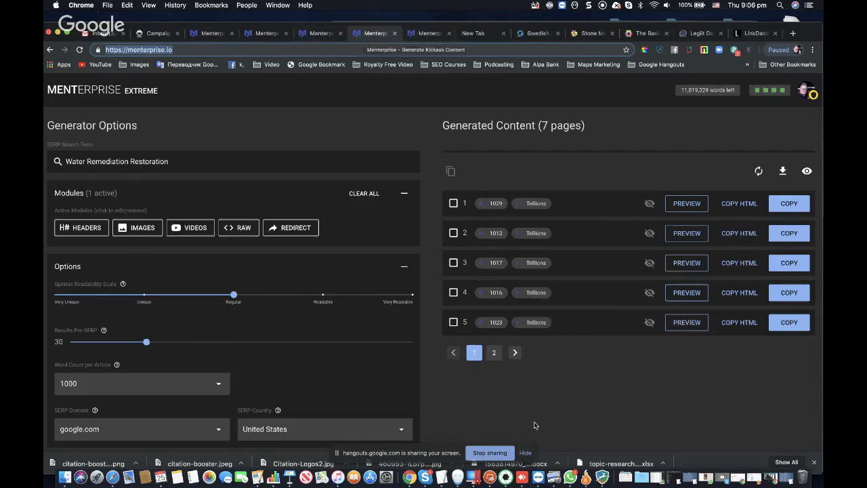
Step: Switch to TextEdit and copy the keyword "Legiit Contextual Links" from the Legiit keyword list
{"action": "key", "text": "super+Tab"}
{"action": "left_click", "coordinate": [549, 315]}
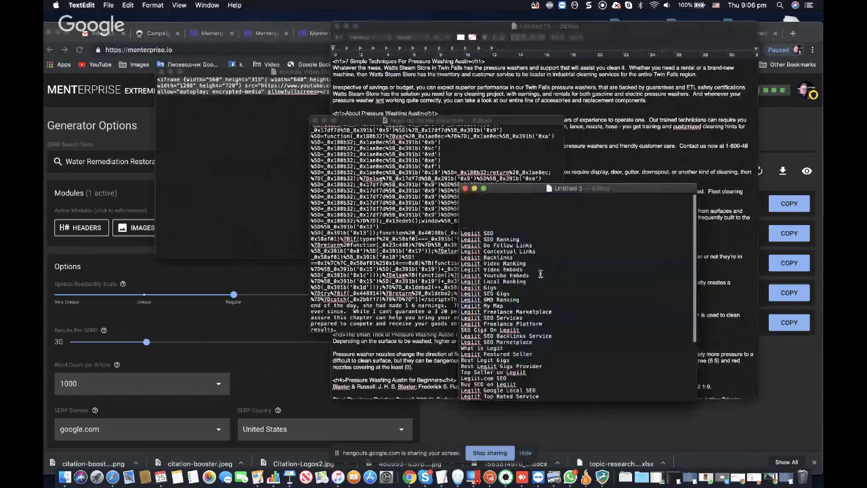
{"action": "scroll", "coordinate": [542, 244], "scroll_direction": "up", "scroll_amount": 3}
{"action": "left_click_drag", "start_coordinate": [539, 213], "coordinate": [459, 214]}
{"action": "key", "text": "cmd+c"}
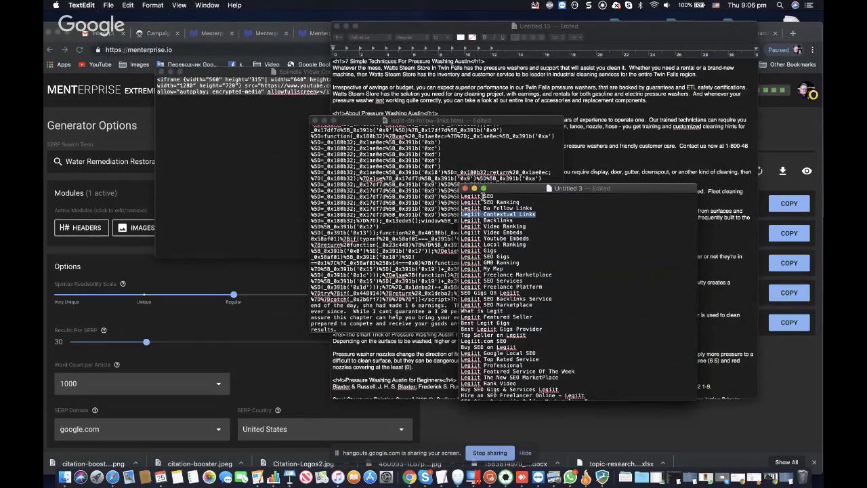
Step: In the SEO Marketplace page of Menterprise, replace the header keywords with only "Legiit Contextual Links" and recheck the saved header settings
{"action": "left_click", "coordinate": [194, 284]}
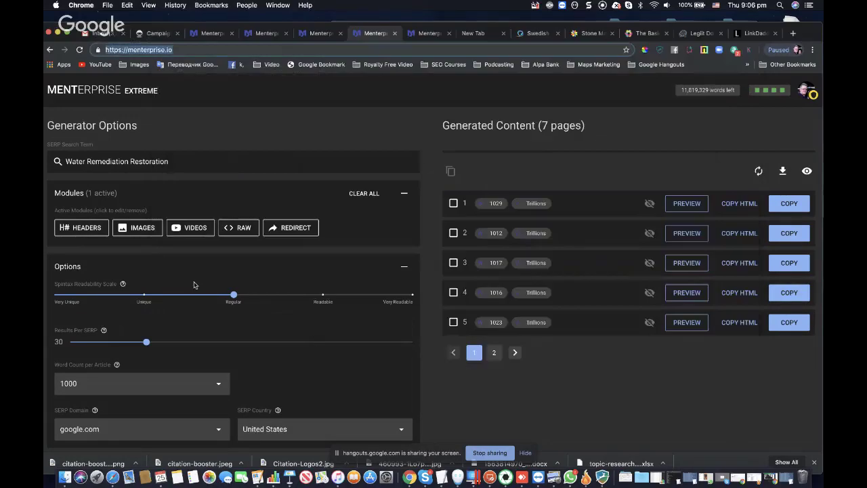
{"action": "left_click", "coordinate": [210, 34]}
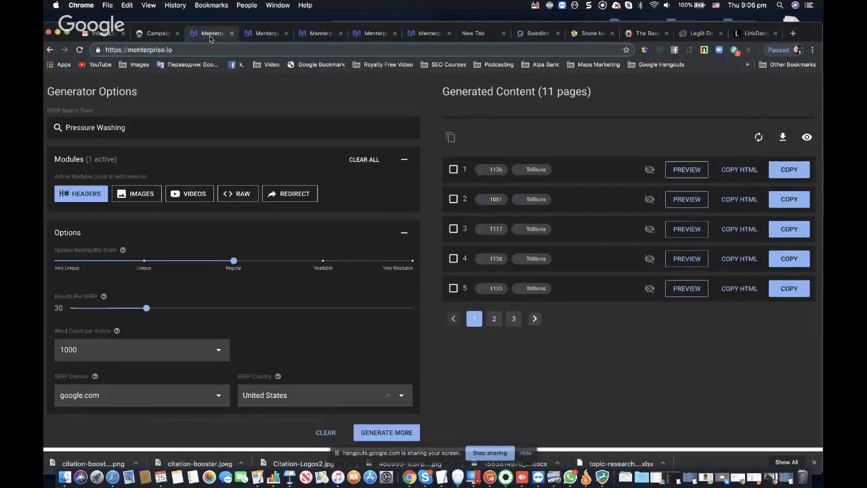
{"action": "left_click", "coordinate": [267, 37]}
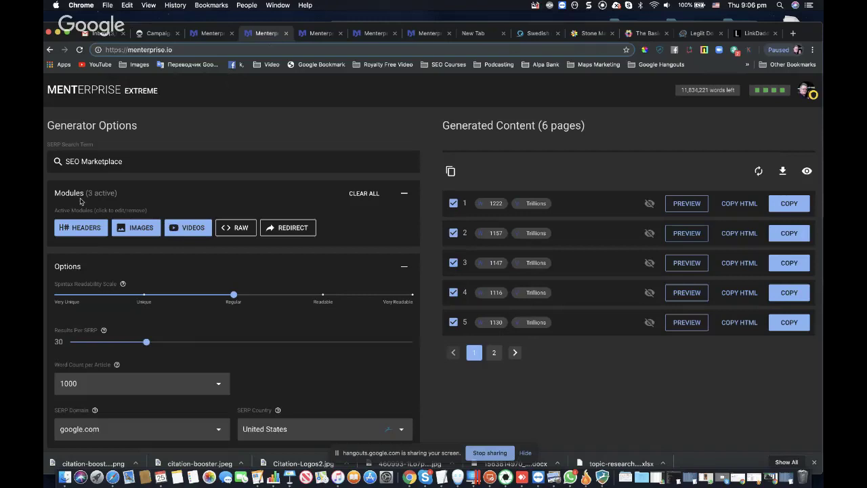
{"action": "left_click", "coordinate": [85, 230]}
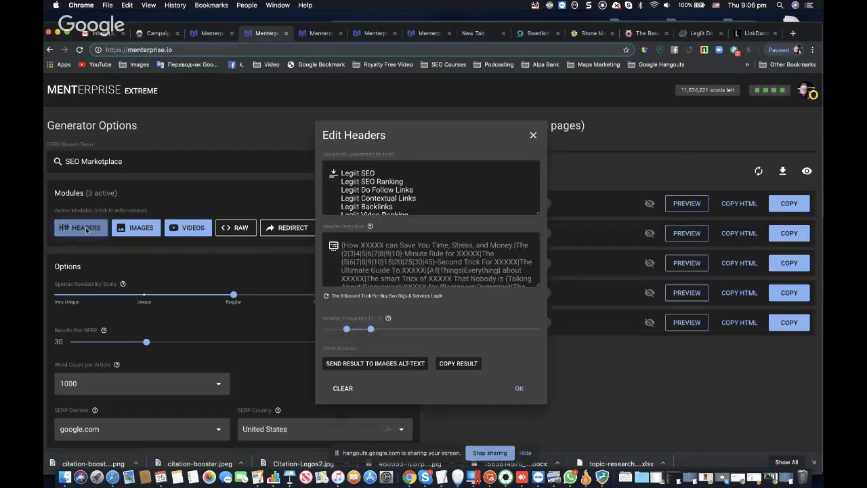
{"action": "left_click", "coordinate": [342, 390]}
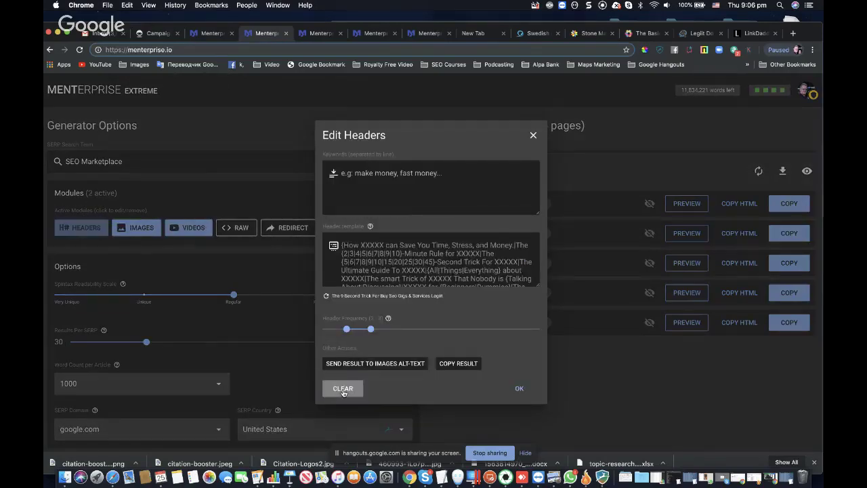
{"action": "left_click", "coordinate": [376, 181]}
{"action": "key", "text": "cmd+v"}
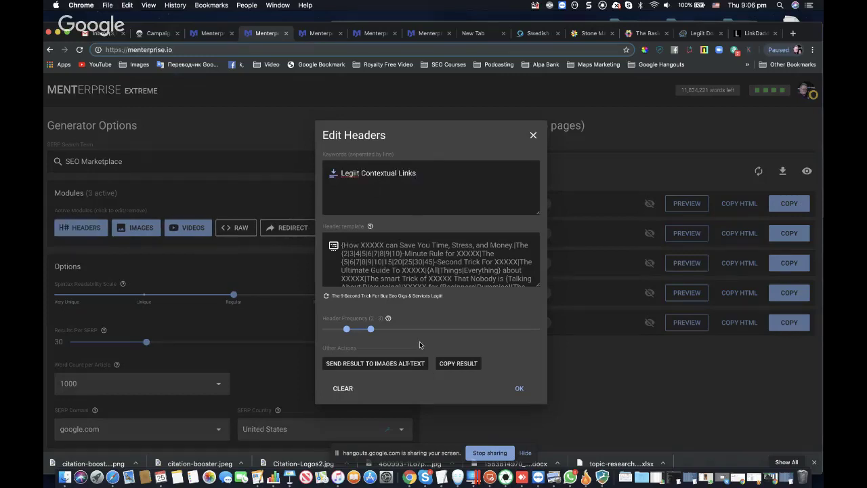
{"action": "left_click", "coordinate": [519, 388]}
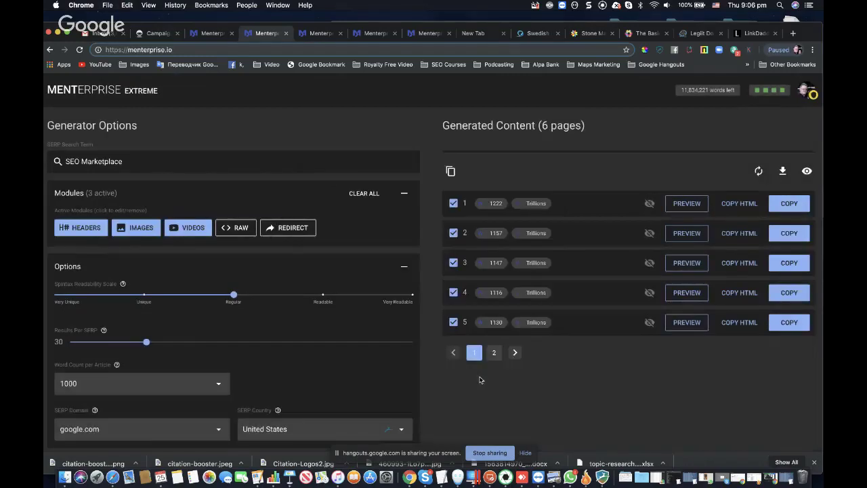
{"action": "left_click", "coordinate": [89, 235]}
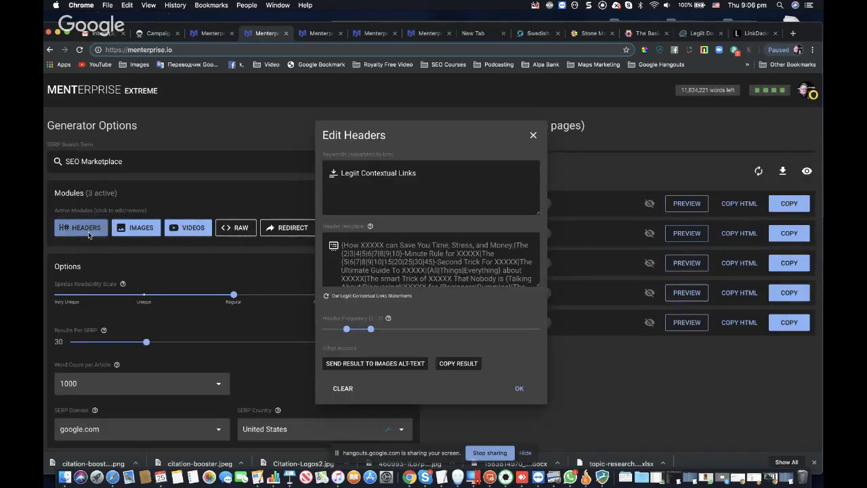
{"action": "left_click", "coordinate": [519, 388]}
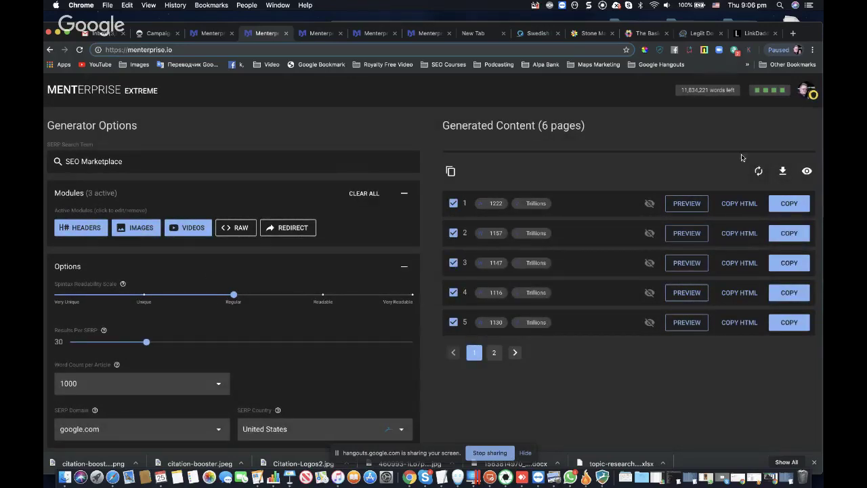
Step: Refresh all the generated SEO Marketplace articles, preview the first one and regenerate it once
{"action": "left_click", "coordinate": [758, 171]}
{"action": "left_click", "coordinate": [686, 203]}
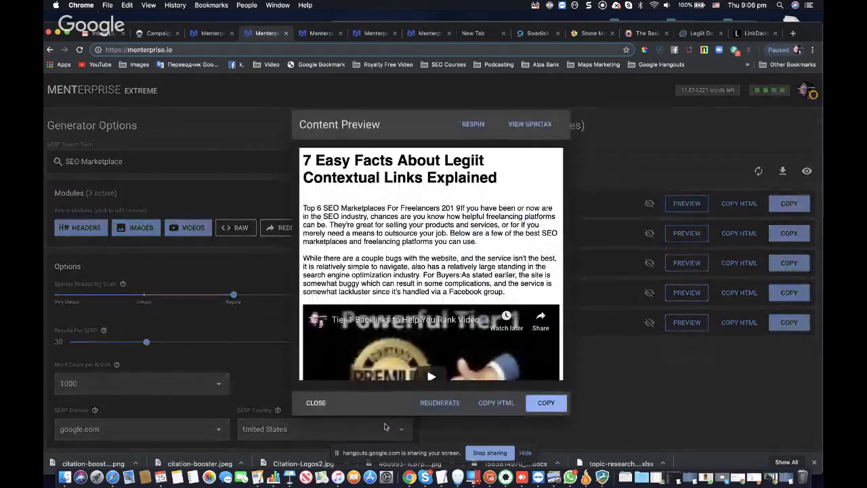
{"action": "left_click", "coordinate": [434, 405]}
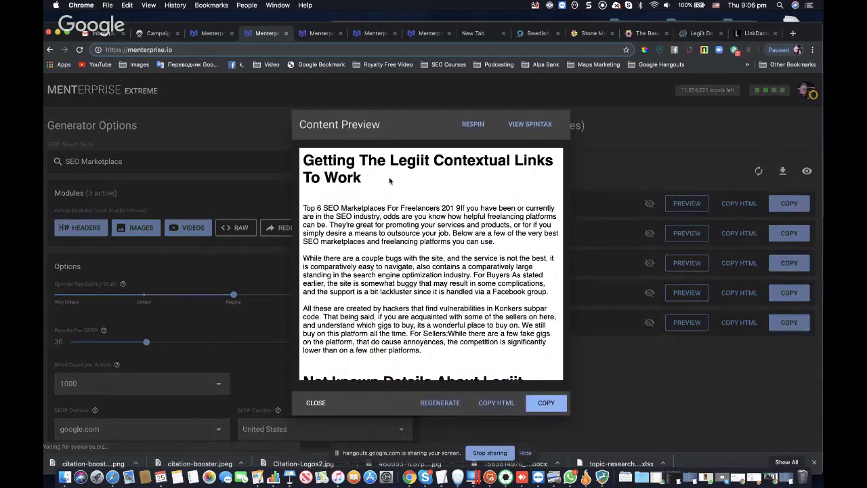
Step: Read through the previewed article to check how Legiit Contextual Links is used in its headers from start to end
{"action": "scroll", "coordinate": [434, 208], "scroll_direction": "down", "scroll_amount": 3}
{"action": "scroll", "coordinate": [434, 209], "scroll_direction": "down", "scroll_amount": 10}
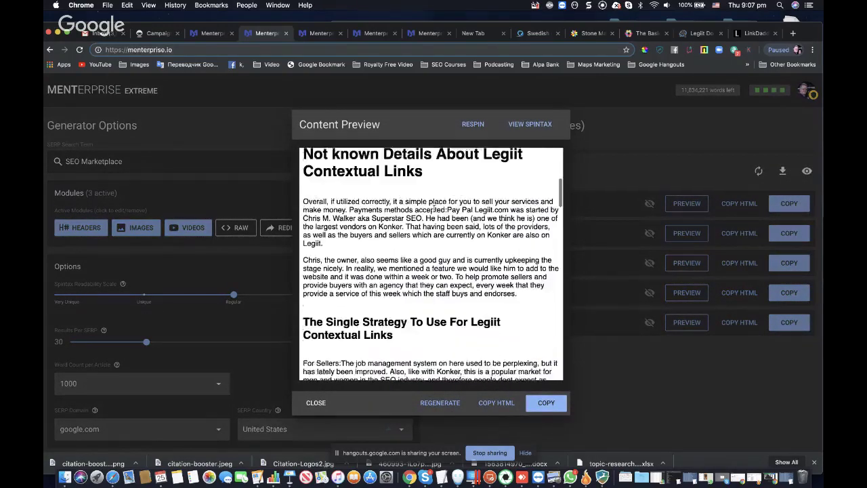
{"action": "scroll", "coordinate": [434, 211], "scroll_direction": "down", "scroll_amount": 10}
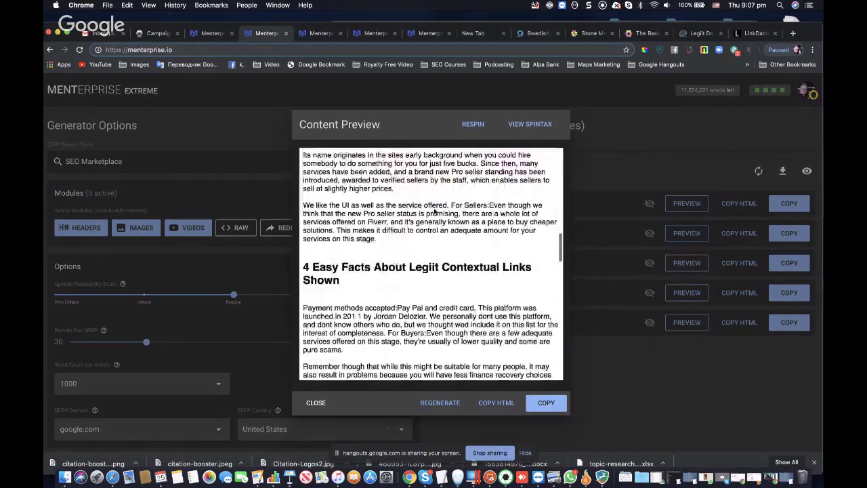
{"action": "scroll", "coordinate": [434, 211], "scroll_direction": "down", "scroll_amount": 10}
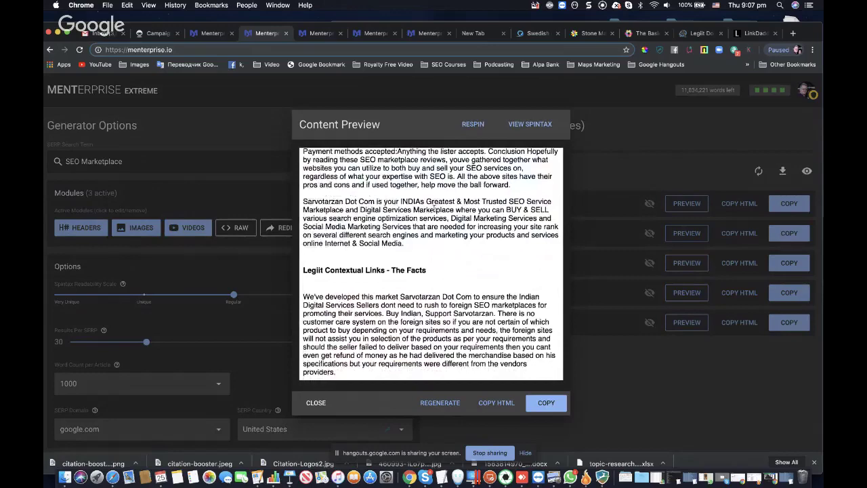
{"action": "scroll", "coordinate": [434, 209], "scroll_direction": "up", "scroll_amount": 10}
{"action": "scroll", "coordinate": [434, 209], "scroll_direction": "up", "scroll_amount": 10}
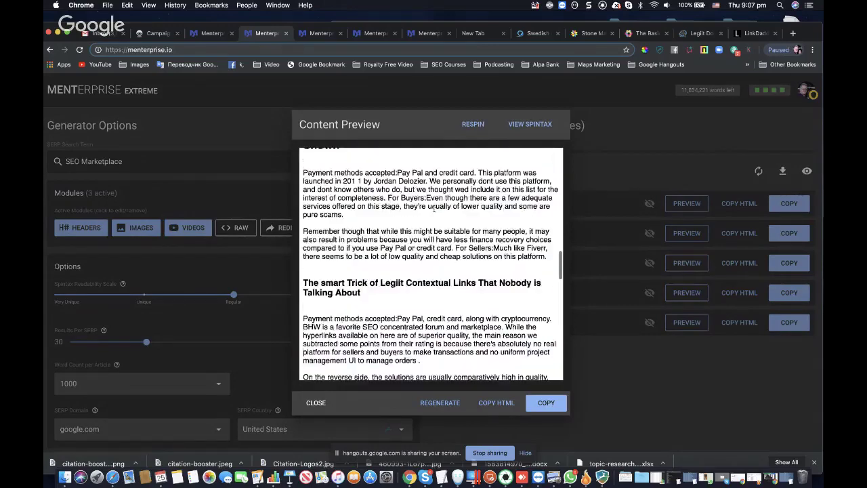
Step: Regenerate the previewed article and examine its title, section headers, images and embedded video throughout
{"action": "left_click", "coordinate": [440, 403]}
{"action": "scroll", "coordinate": [461, 357], "scroll_direction": "down", "scroll_amount": 1}
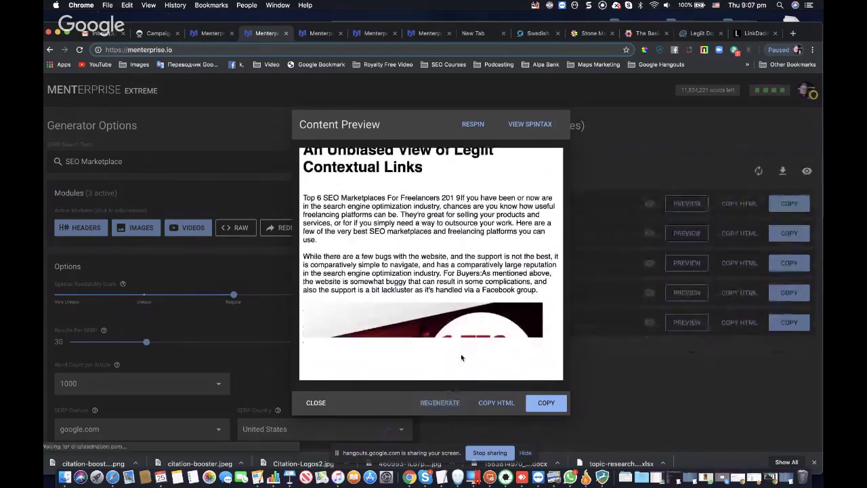
{"action": "scroll", "coordinate": [461, 358], "scroll_direction": "down", "scroll_amount": 2}
{"action": "scroll", "coordinate": [404, 293], "scroll_direction": "up", "scroll_amount": 3}
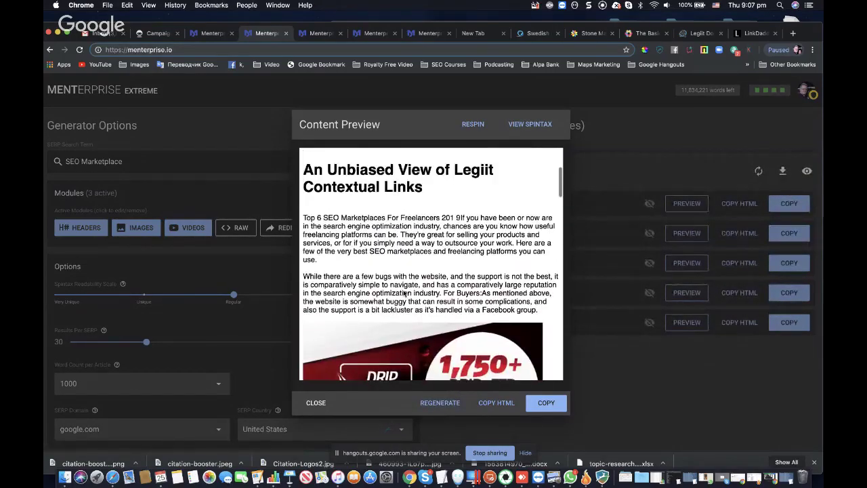
{"action": "scroll", "coordinate": [404, 292], "scroll_direction": "down", "scroll_amount": 2}
{"action": "scroll", "coordinate": [421, 274], "scroll_direction": "down", "scroll_amount": 4}
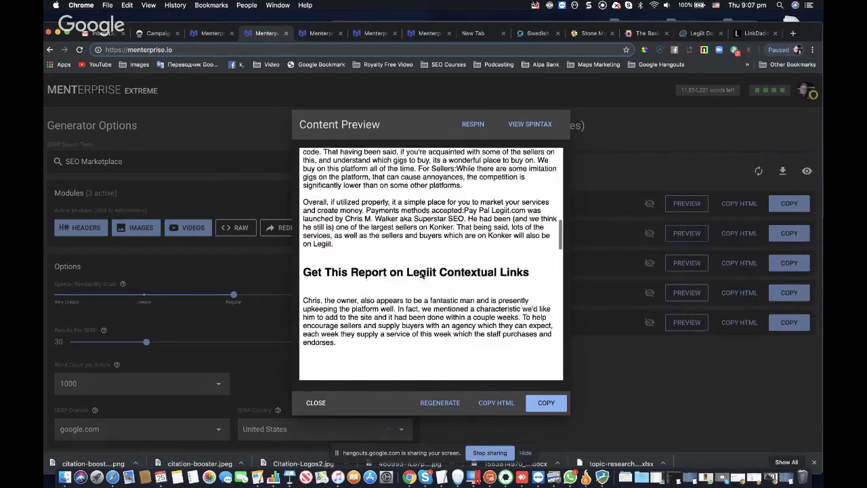
{"action": "scroll", "coordinate": [421, 274], "scroll_direction": "down", "scroll_amount": 3}
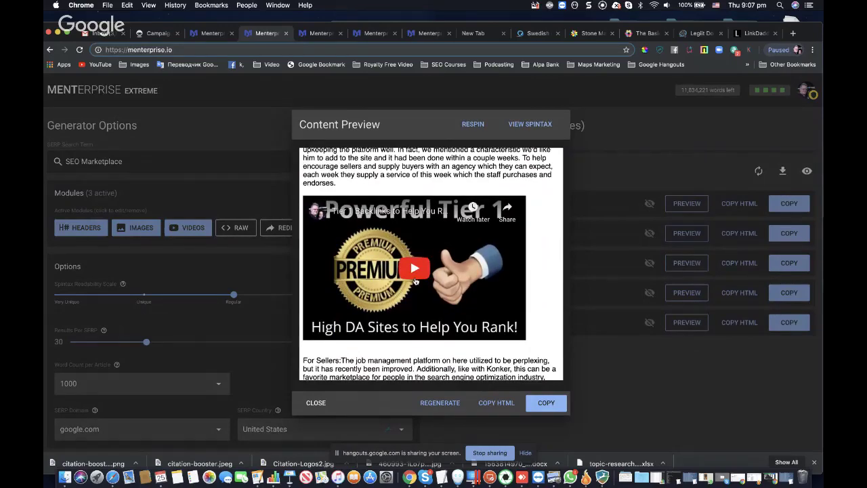
{"action": "scroll", "coordinate": [415, 280], "scroll_direction": "down", "scroll_amount": 8}
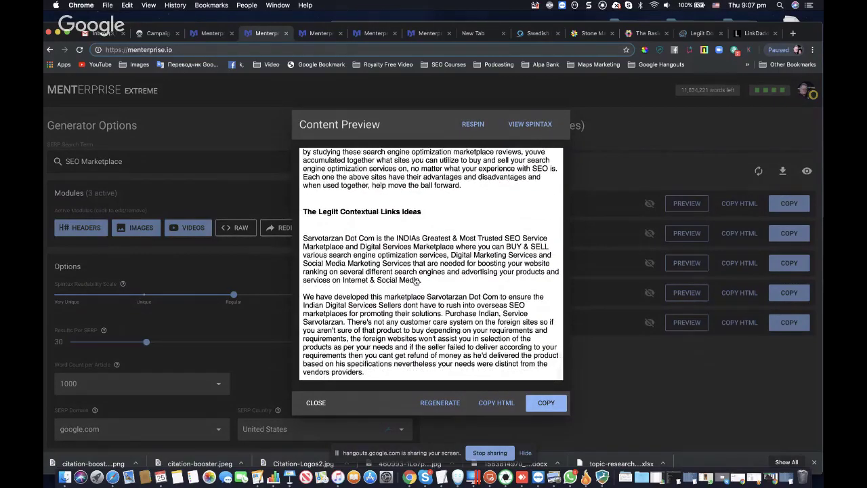
{"action": "scroll", "coordinate": [416, 281], "scroll_direction": "up", "scroll_amount": 15}
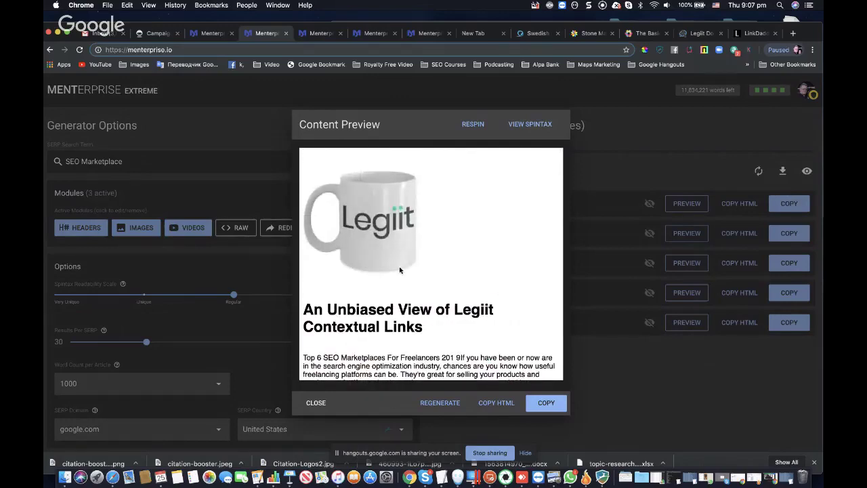
{"action": "scroll", "coordinate": [399, 269], "scroll_direction": "down", "scroll_amount": 10}
Step: Regenerate the previewed article once more and inspect its new headers and media placement down to the closing paragraph
{"action": "left_click", "coordinate": [439, 403]}
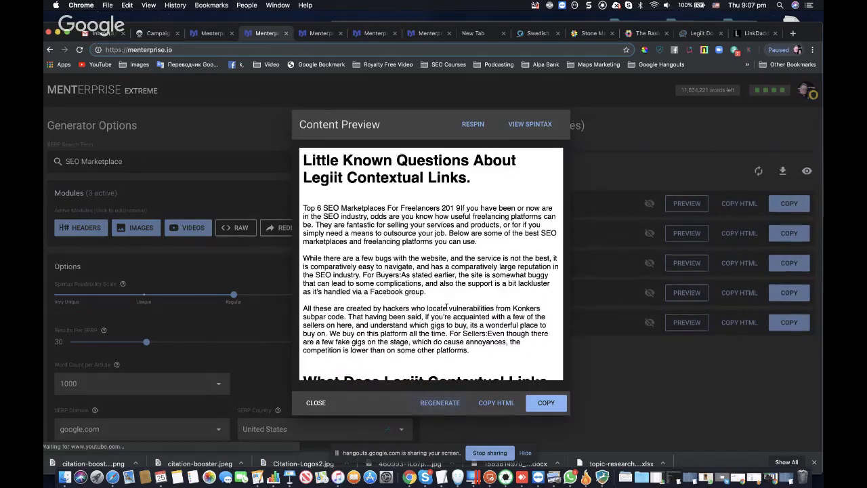
{"action": "scroll", "coordinate": [446, 308], "scroll_direction": "down", "scroll_amount": 6}
{"action": "scroll", "coordinate": [446, 308], "scroll_direction": "down", "scroll_amount": 10}
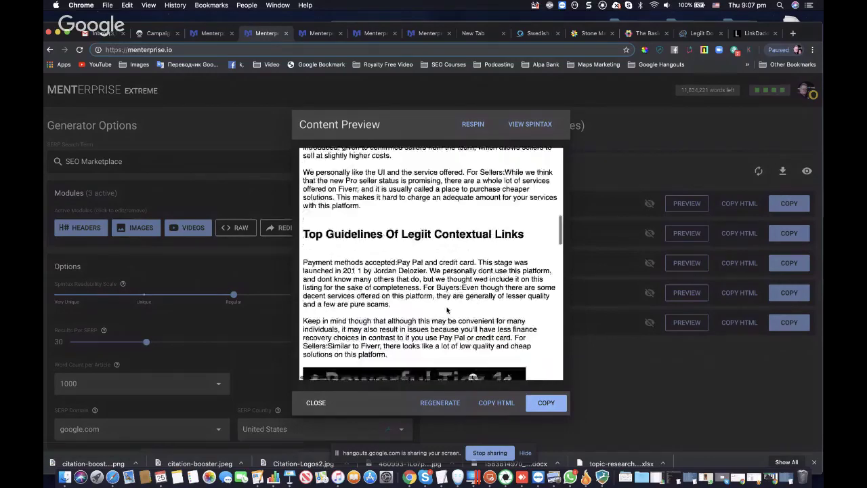
{"action": "scroll", "coordinate": [430, 288], "scroll_direction": "down", "scroll_amount": 10}
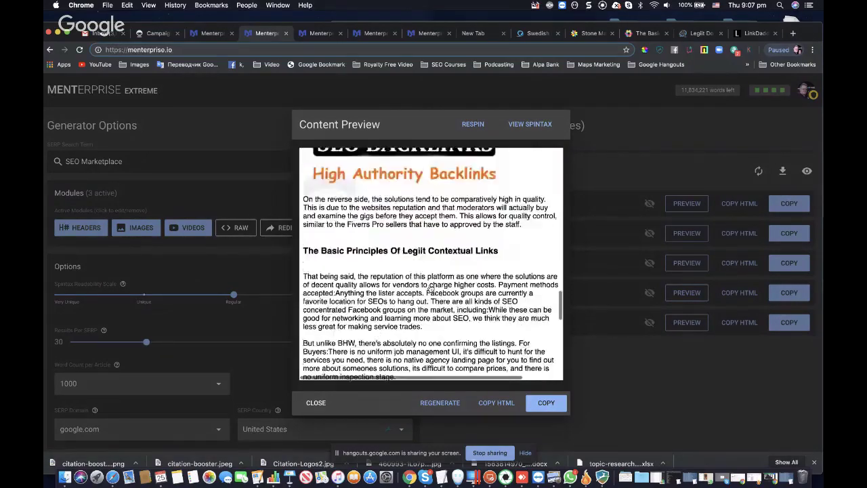
{"action": "scroll", "coordinate": [417, 306], "scroll_direction": "down", "scroll_amount": 4}
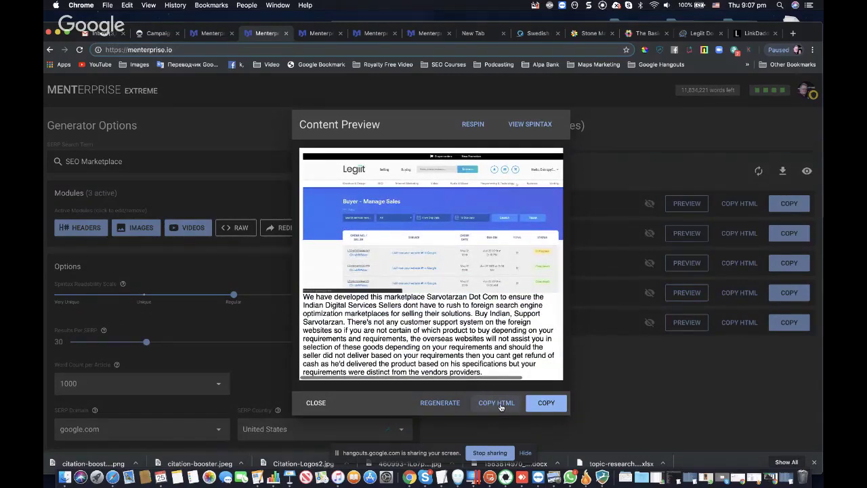
Step: Leave the preview to copy the first generated SEO Marketplace article, and stop sharing the screen
{"action": "left_click", "coordinate": [316, 403]}
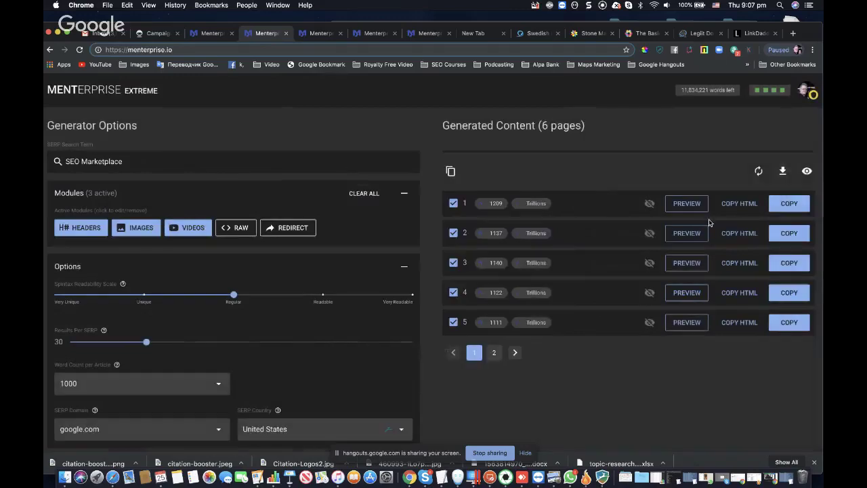
{"action": "left_click", "coordinate": [786, 204]}
{"action": "left_click", "coordinate": [489, 453]}
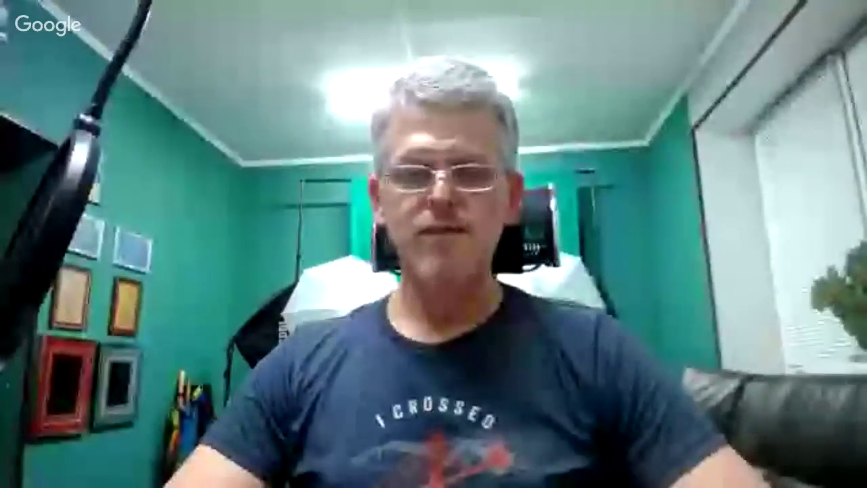